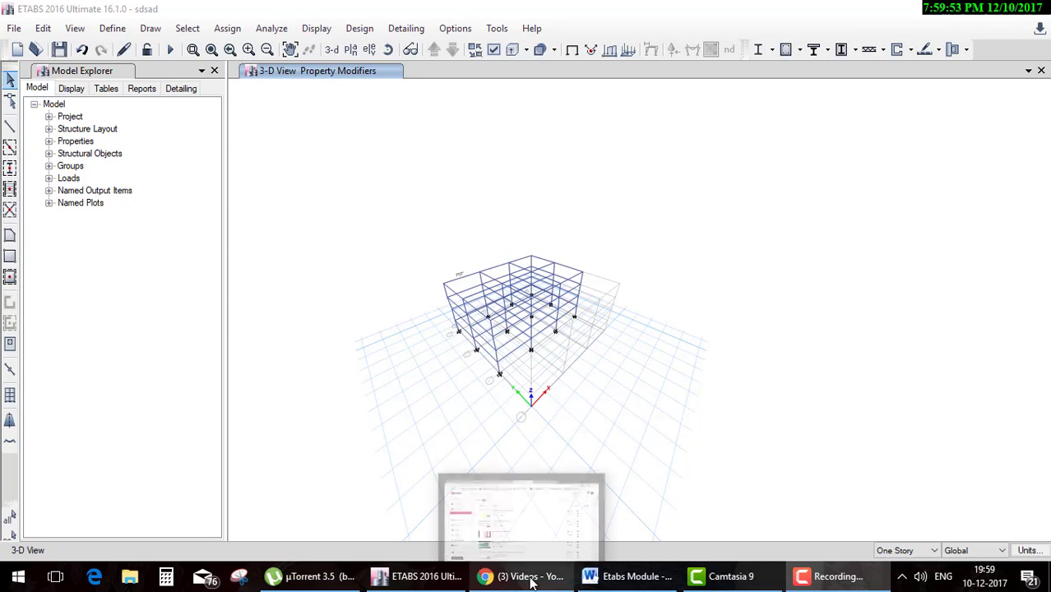
Step: Check the YouTube Studio uploads list topped by Etabs-Day-20, then bring up the Etabs Module syllabus
{"action": "left_click", "coordinate": [531, 577]}
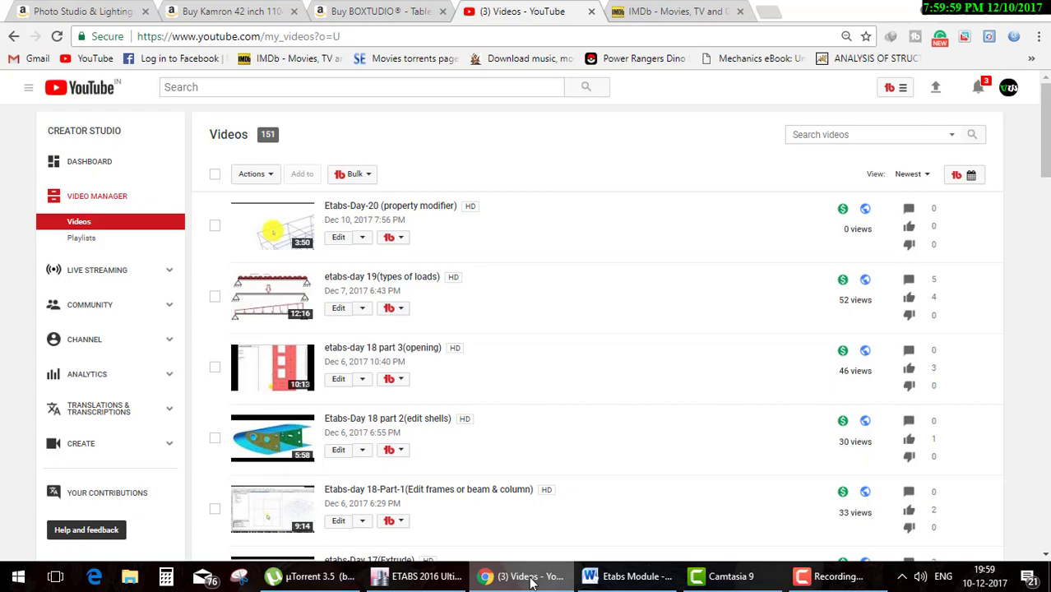
{"action": "left_click", "coordinate": [623, 585]}
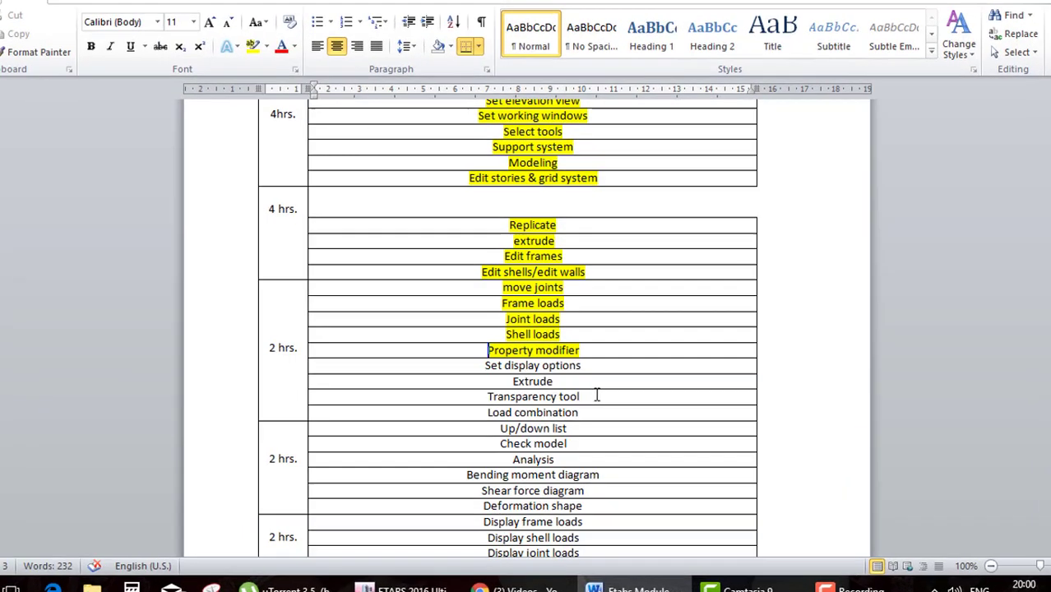
{"action": "left_click", "coordinate": [493, 355]}
{"action": "left_click_drag", "start_coordinate": [349, 274], "coordinate": [654, 292]}
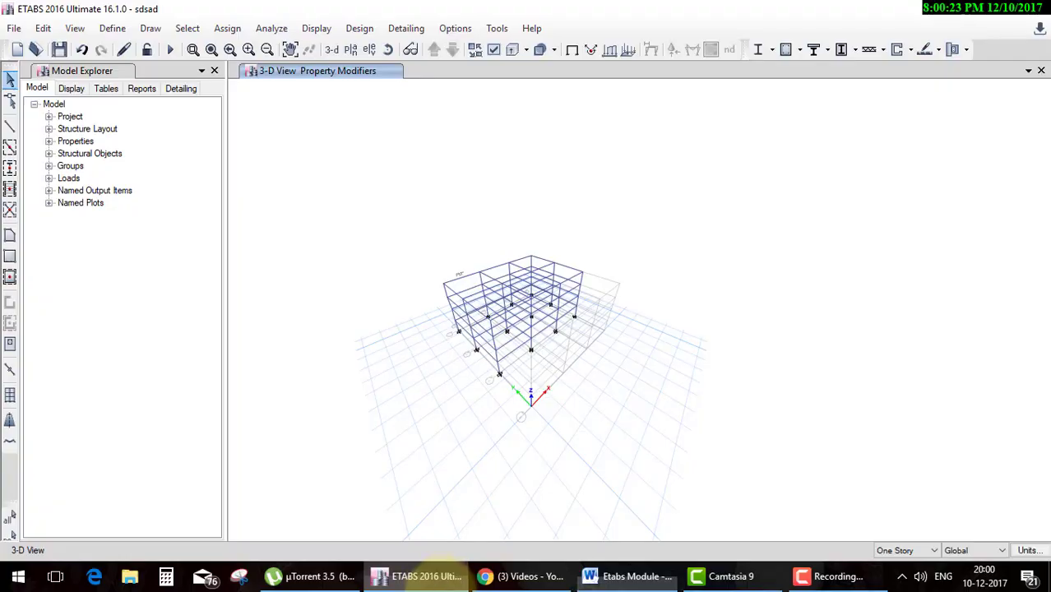
{"action": "scroll", "coordinate": [442, 312], "scroll_direction": "up", "scroll_amount": 3}
{"action": "mouse_move", "coordinate": [442, 312]}
{"action": "middle_mouse_down", "text": "shift"}
{"action": "mouse_move", "coordinate": [685, 353]}
{"action": "mouse_move", "coordinate": [691, 395]}
{"action": "middle_mouse_up", "text": "shift"}
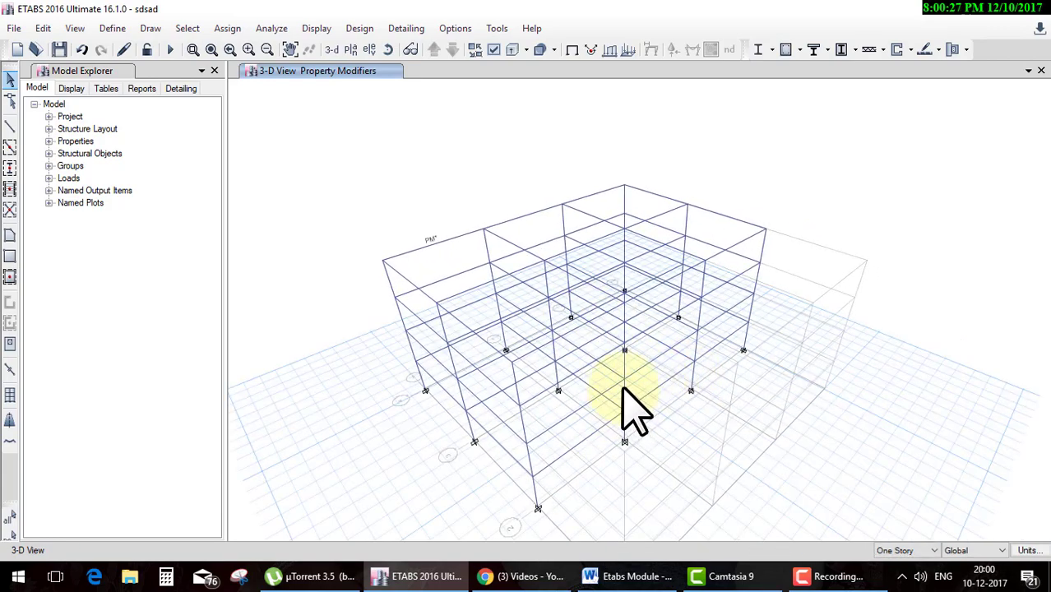
{"action": "left_click", "coordinate": [654, 576]}
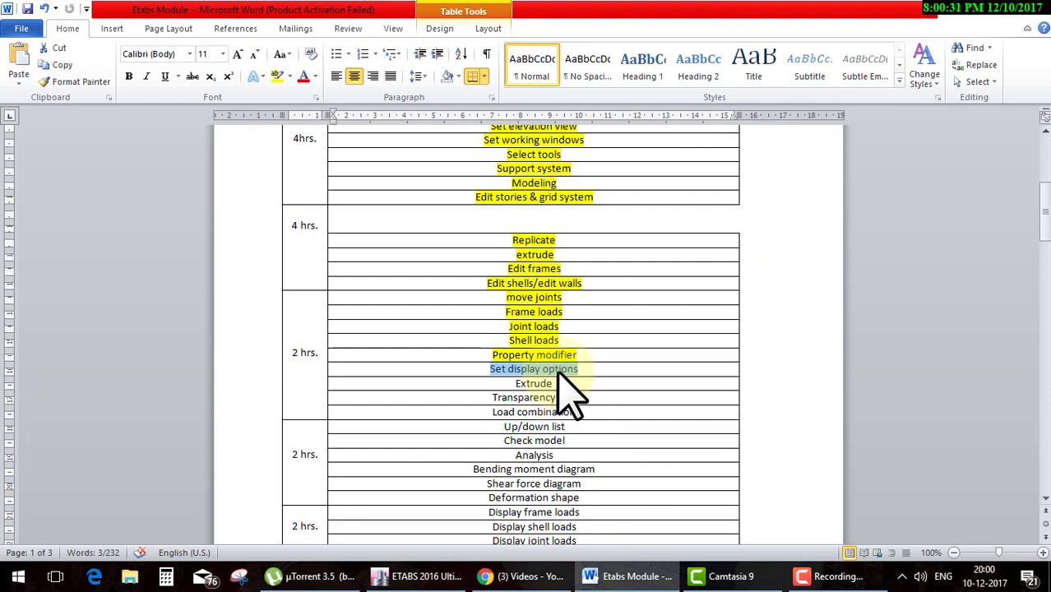
Step: Select the next untaught topic in the syllabus table and return to the ETABS 3-D frame model
{"action": "left_click_drag", "start_coordinate": [554, 384], "coordinate": [492, 397]}
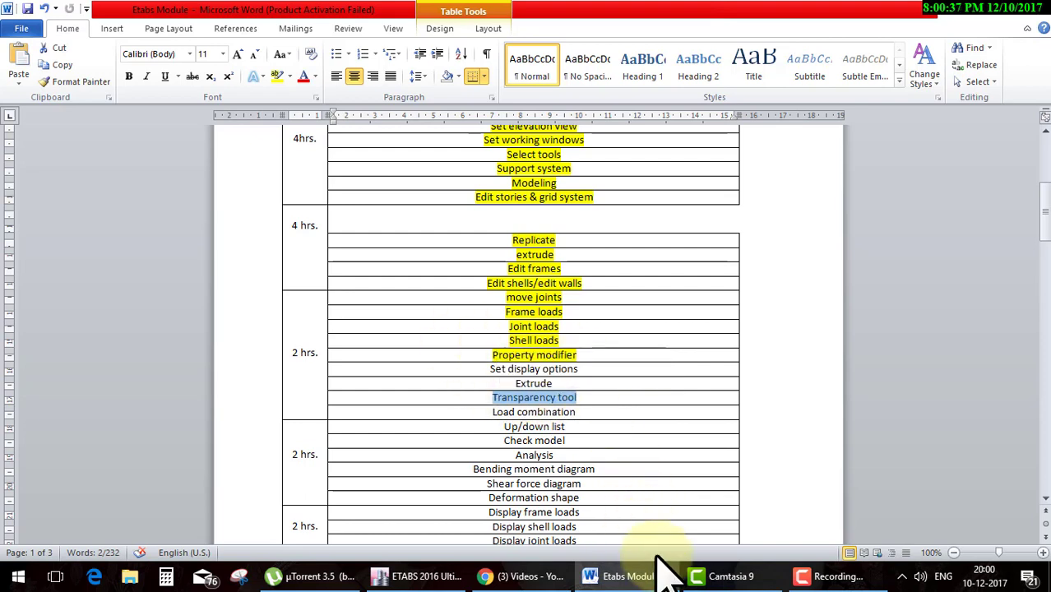
{"action": "left_click", "coordinate": [416, 576]}
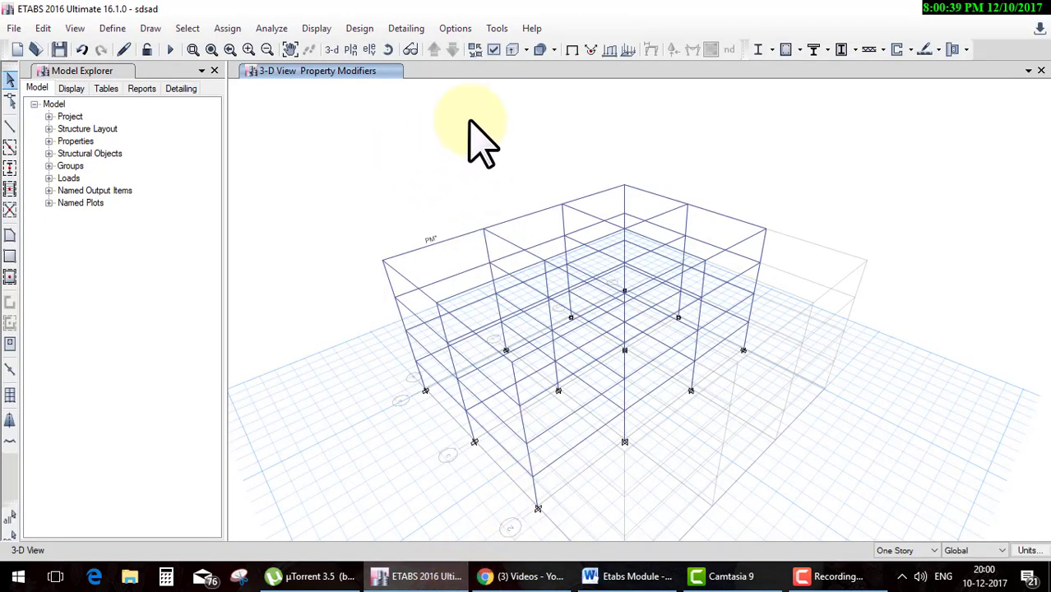
Step: Tick Extrude Frames under Special Effects in the 3-D view's display options and apply it
{"action": "left_click", "coordinate": [512, 54]}
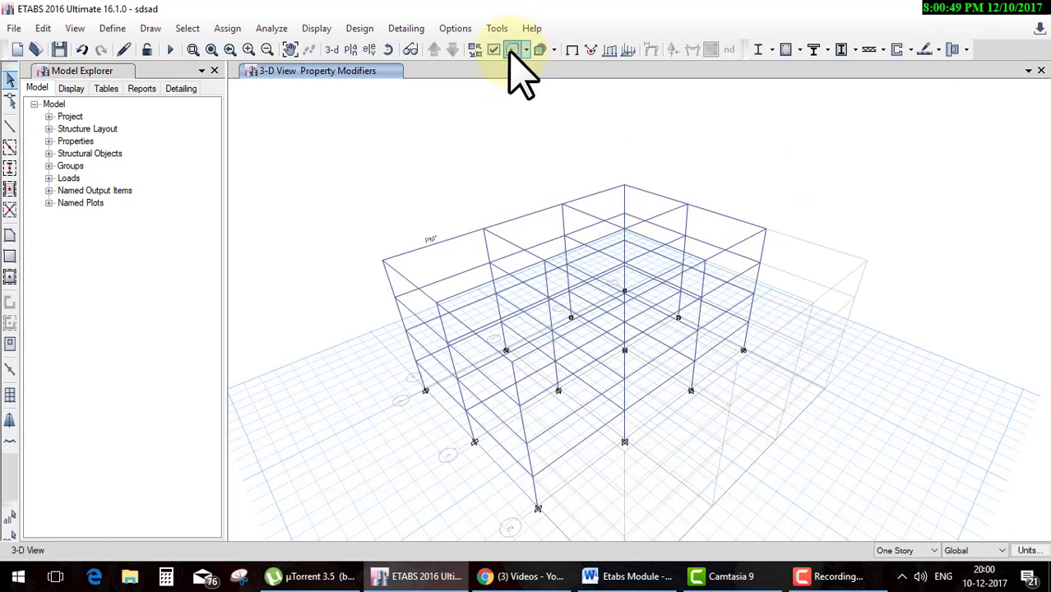
{"action": "scroll", "coordinate": [403, 183], "scroll_direction": "down", "scroll_amount": 2}
{"action": "scroll", "coordinate": [428, 193], "scroll_direction": "down", "scroll_amount": 2}
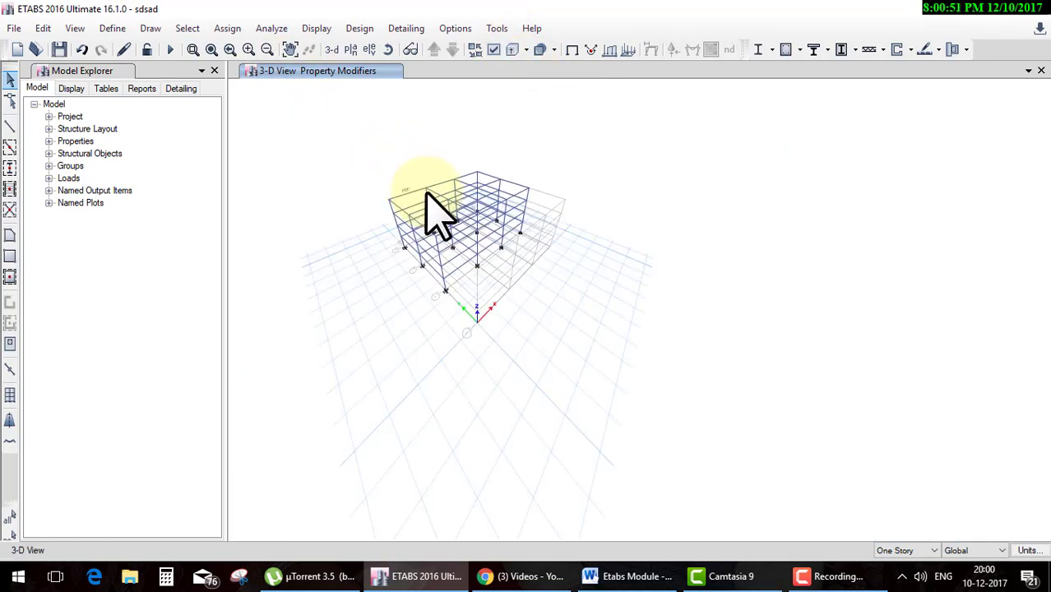
{"action": "scroll", "coordinate": [428, 193], "scroll_direction": "up", "scroll_amount": 3}
{"action": "left_click", "coordinate": [494, 49]}
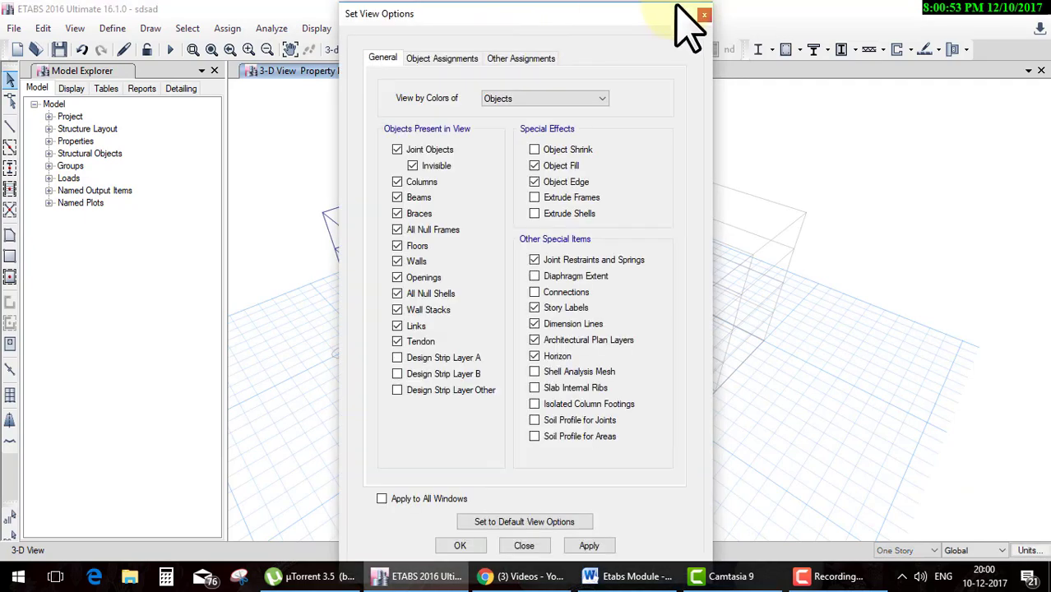
{"action": "left_click", "coordinate": [551, 198]}
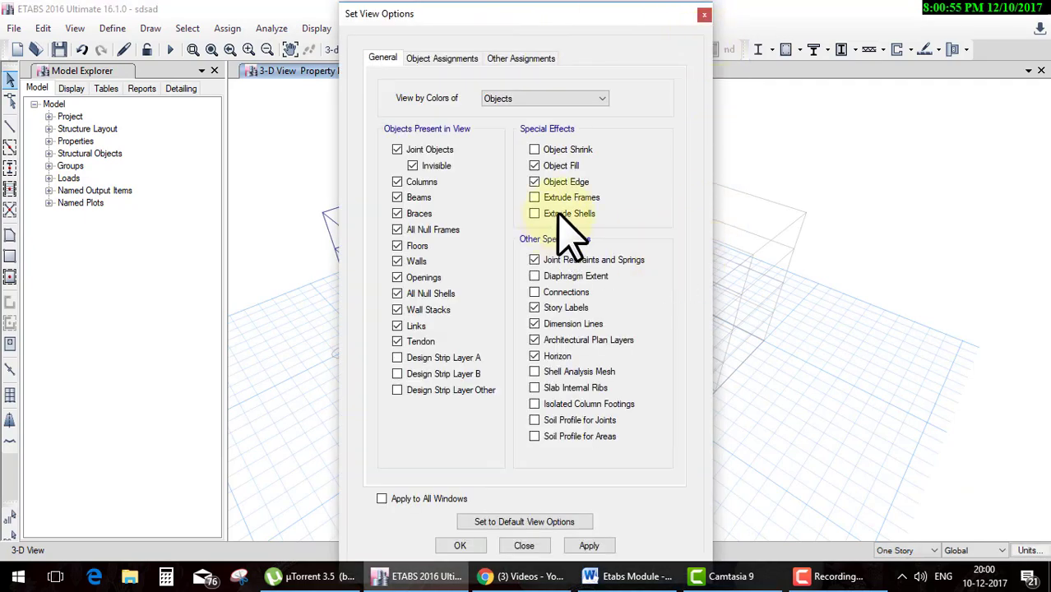
{"action": "left_click", "coordinate": [467, 545]}
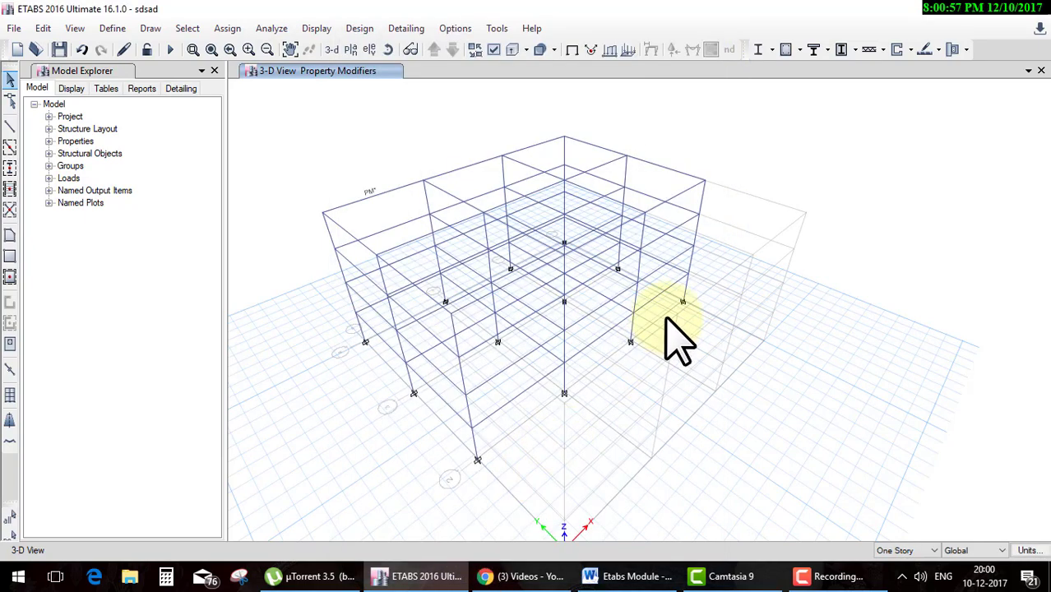
{"action": "scroll", "coordinate": [625, 308], "scroll_direction": "down", "scroll_amount": 3}
{"action": "scroll", "coordinate": [638, 322], "scroll_direction": "up", "scroll_amount": 3}
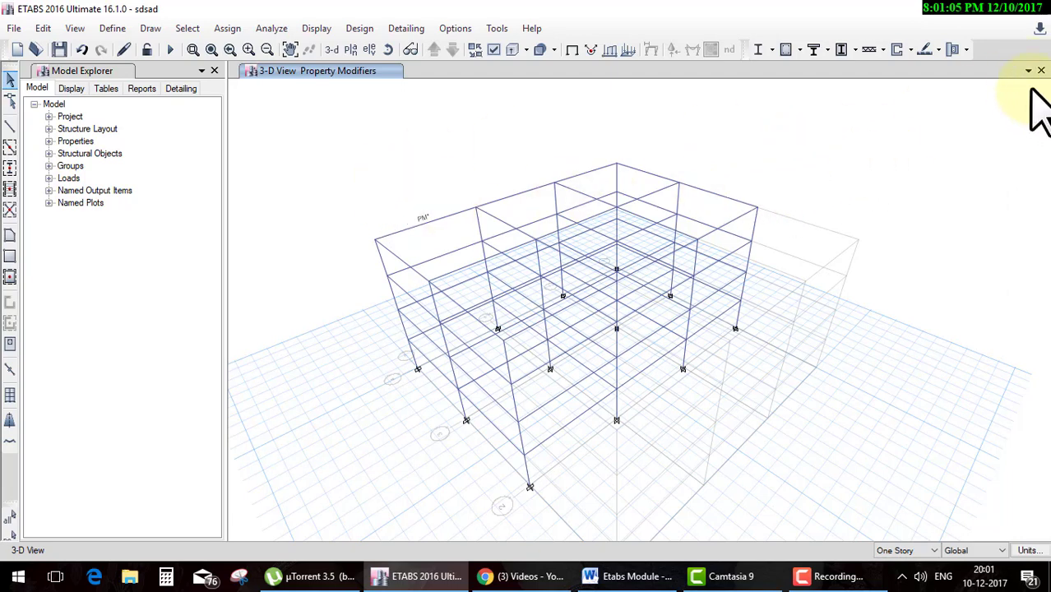
Step: Add a second 3-D view window from the window list, then close it
{"action": "left_click", "coordinate": [1028, 71]}
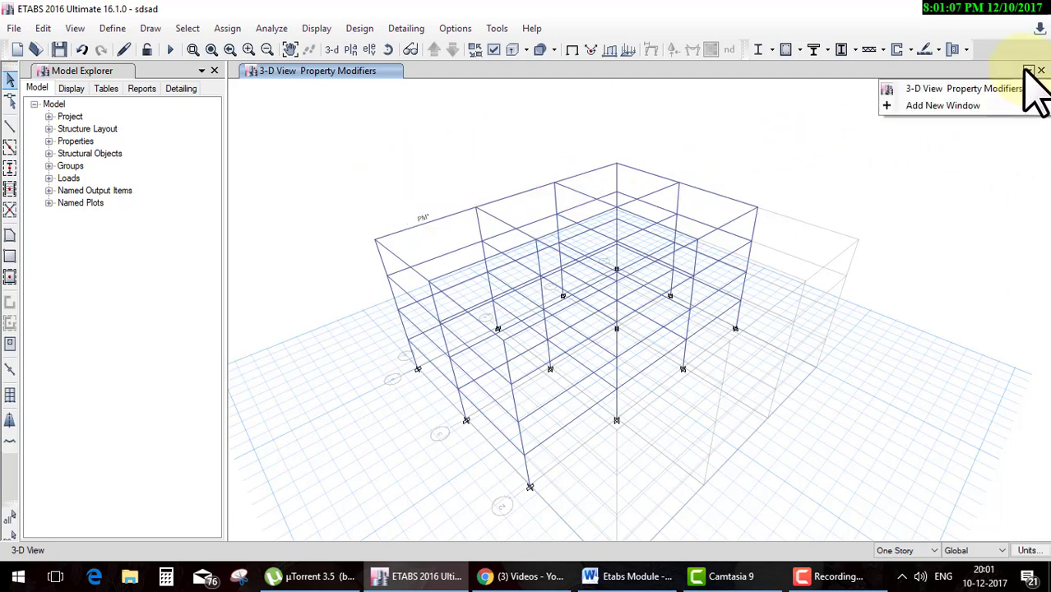
{"action": "left_click", "coordinate": [897, 102]}
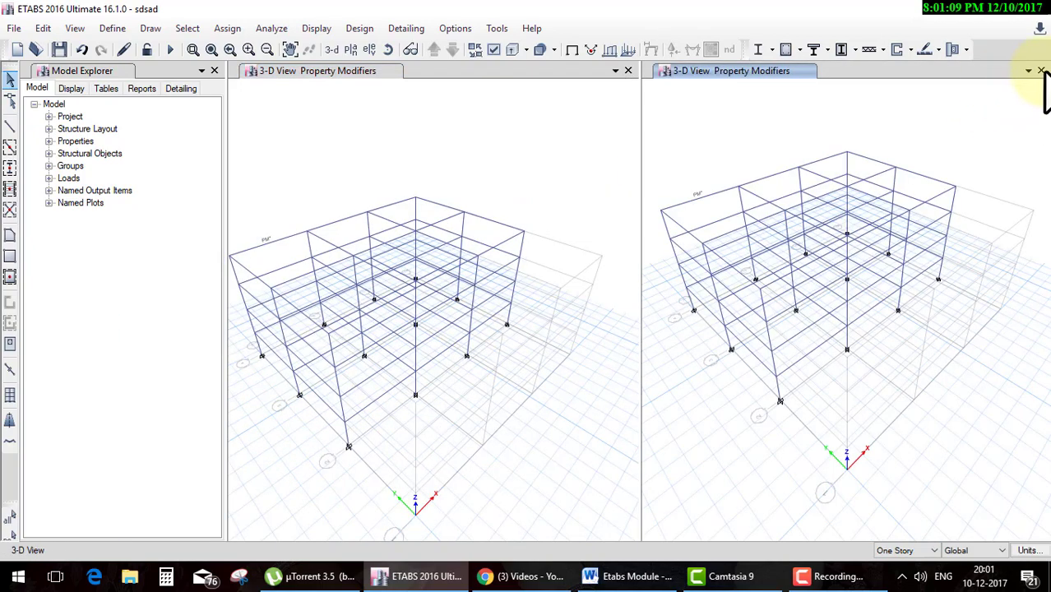
{"action": "left_click", "coordinate": [1041, 71]}
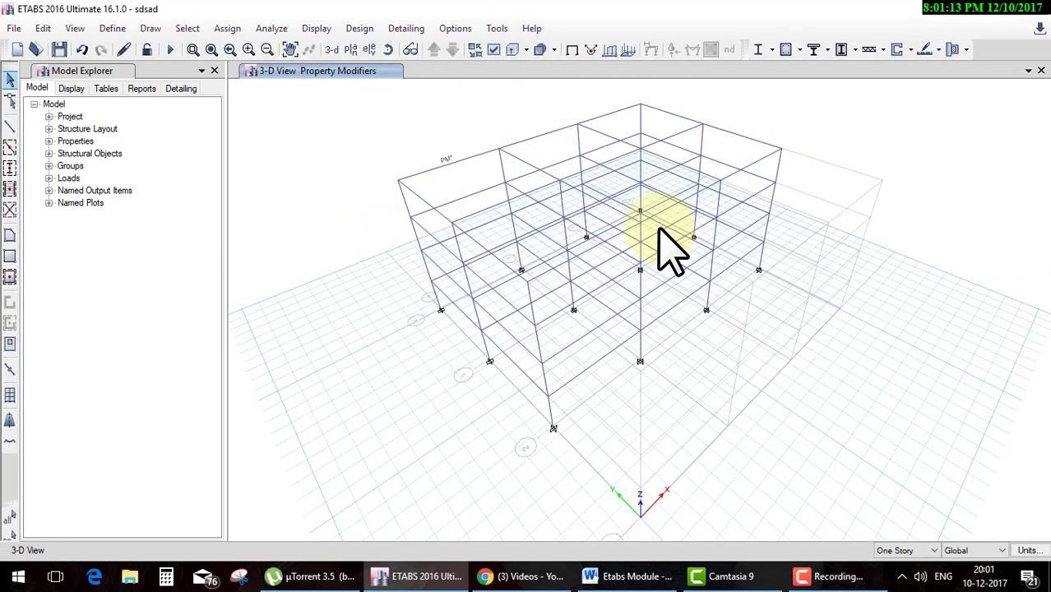
Step: Start a new model, bringing up the prompt to save changes to sdsad
{"action": "scroll", "coordinate": [658, 229], "scroll_direction": "up", "scroll_amount": 3}
{"action": "scroll", "coordinate": [658, 228], "scroll_direction": "down", "scroll_amount": 3}
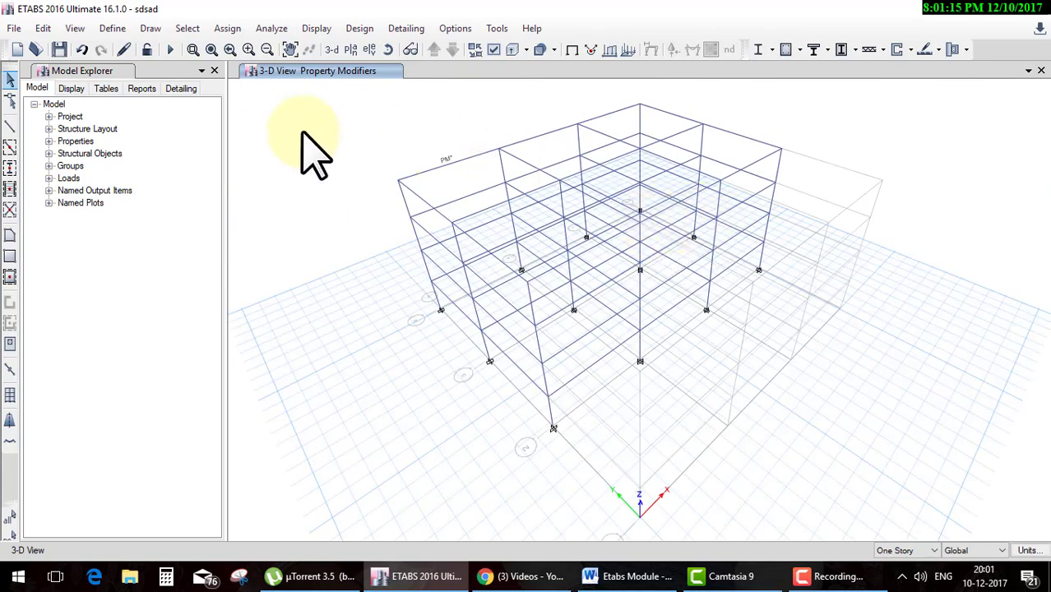
{"action": "left_click", "coordinate": [18, 49]}
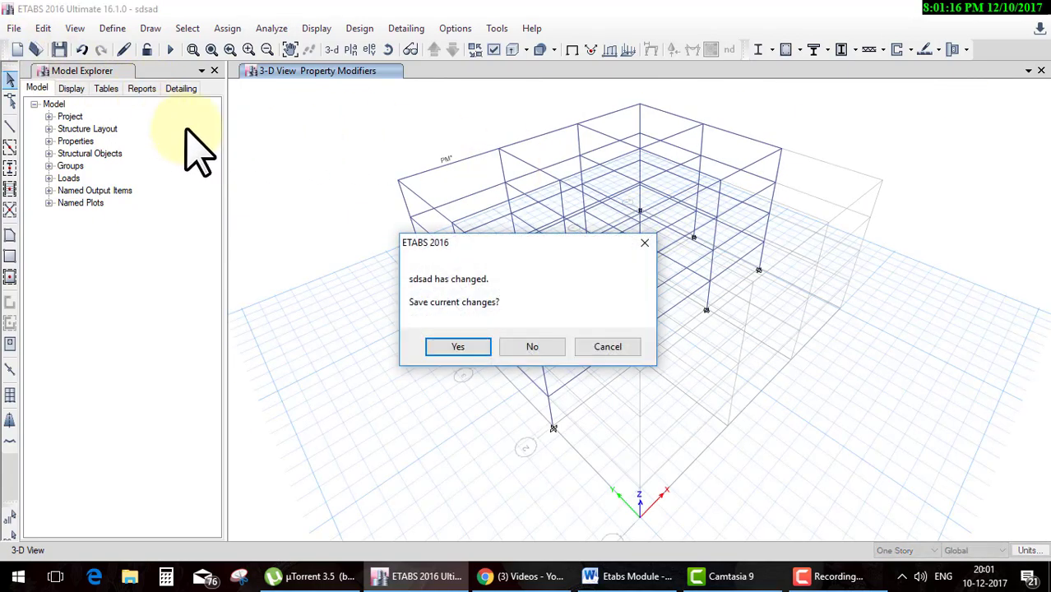
Step: Discard changes, create a grid model with built-in settings, and set edits to All Stories
{"action": "left_click", "coordinate": [523, 348]}
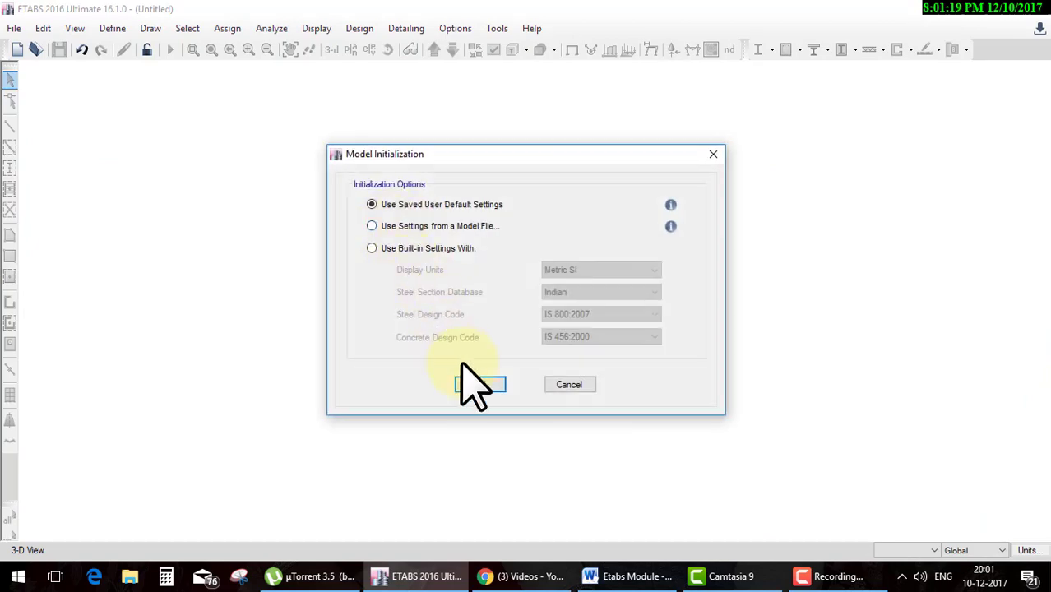
{"action": "left_click", "coordinate": [442, 251]}
{"action": "left_click", "coordinate": [479, 384]}
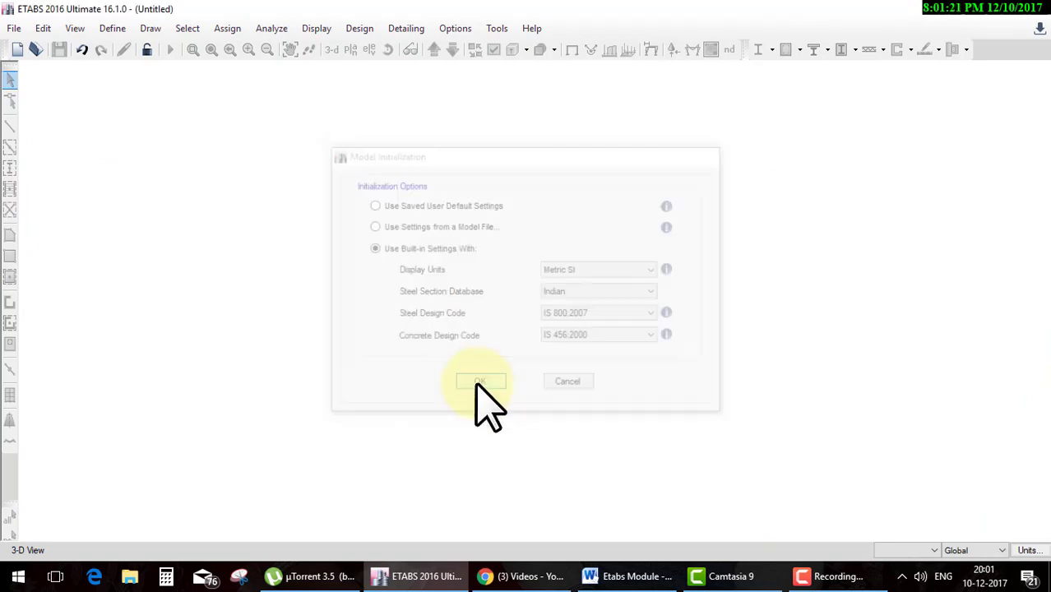
{"action": "left_click", "coordinate": [480, 457]}
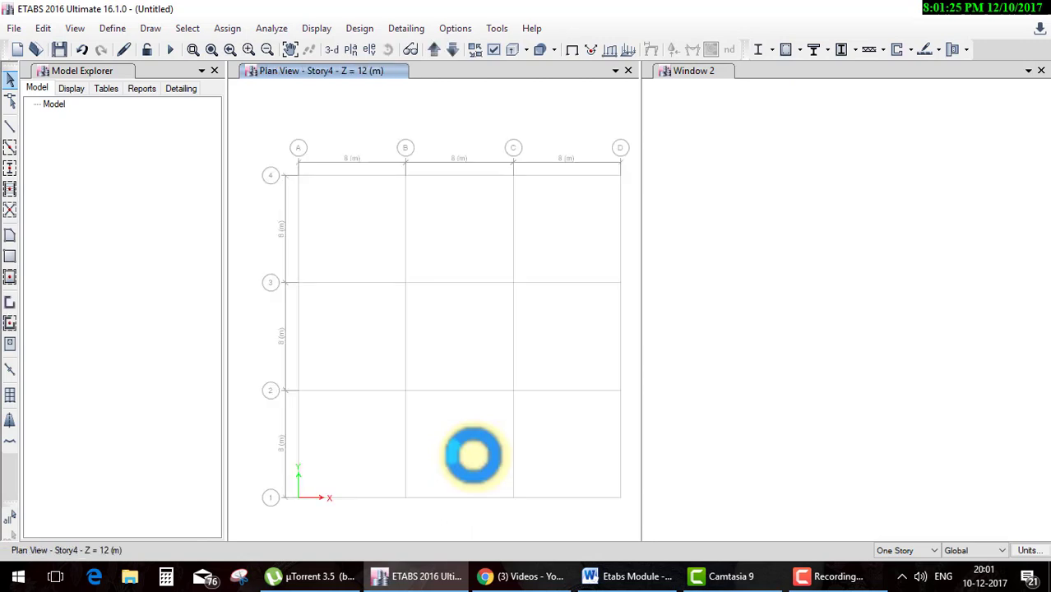
{"action": "left_click", "coordinate": [902, 548]}
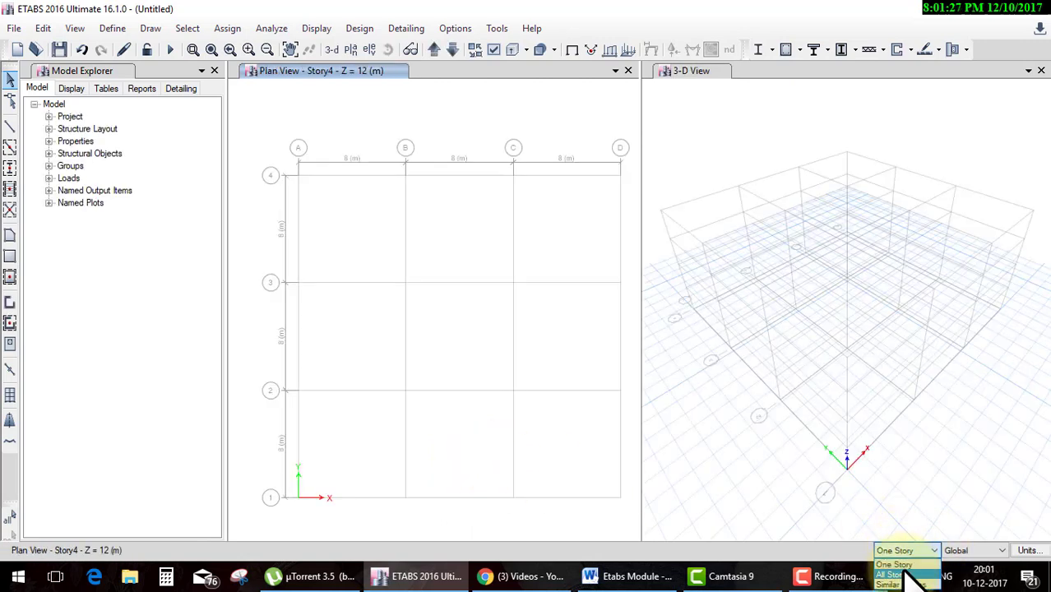
{"action": "left_click", "coordinate": [903, 574]}
Step: Draw ConcBm beams along every gridline of the plan by window-selecting the grid
{"action": "left_click", "coordinate": [10, 146]}
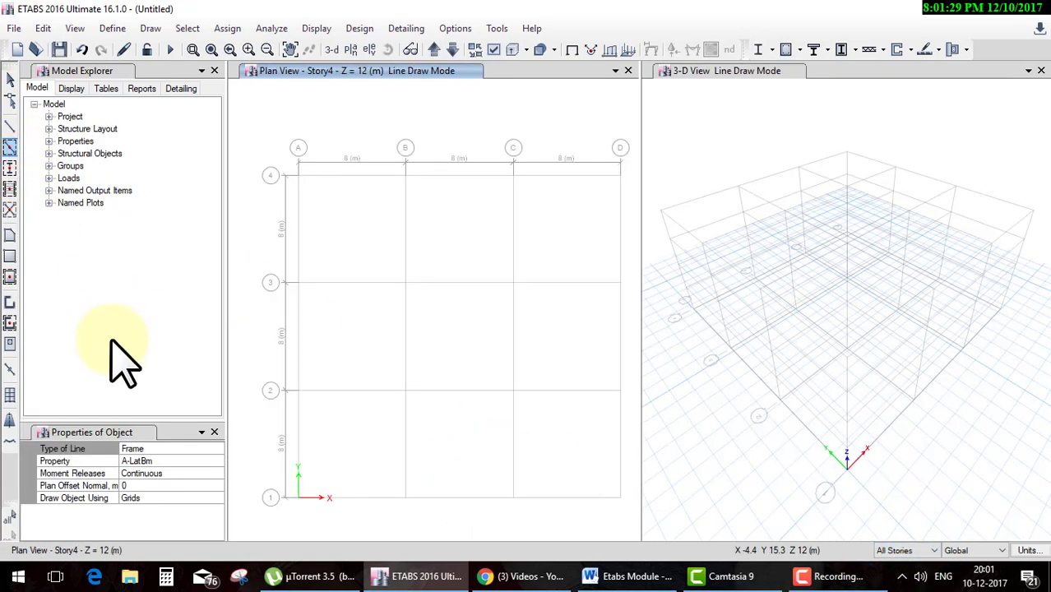
{"action": "left_click", "coordinate": [199, 463]}
{"action": "left_click", "coordinate": [216, 461]}
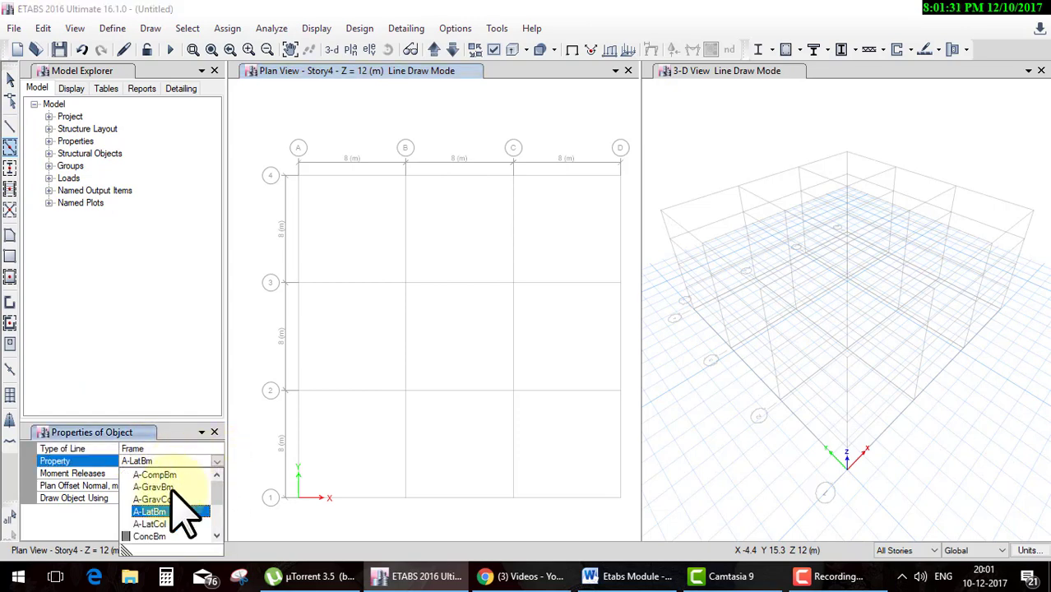
{"action": "left_click", "coordinate": [152, 534]}
{"action": "left_click_drag", "start_coordinate": [270, 136], "coordinate": [650, 519]}
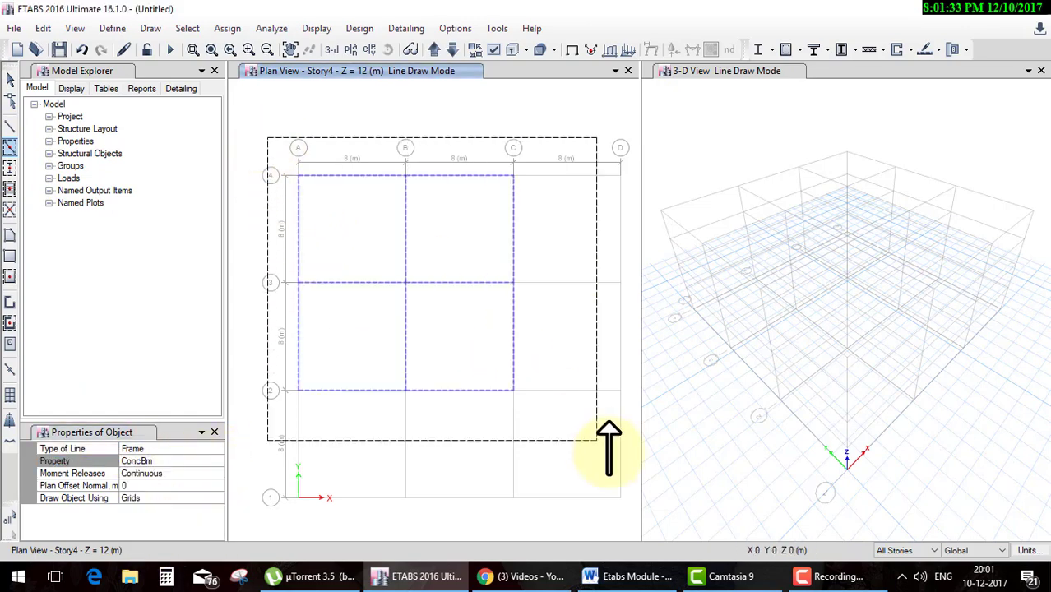
Step: Place ConcCol columns at every grid intersection with Quick Draw Columns, then stop drawing
{"action": "left_click", "coordinate": [10, 167]}
{"action": "left_click", "coordinate": [213, 462]}
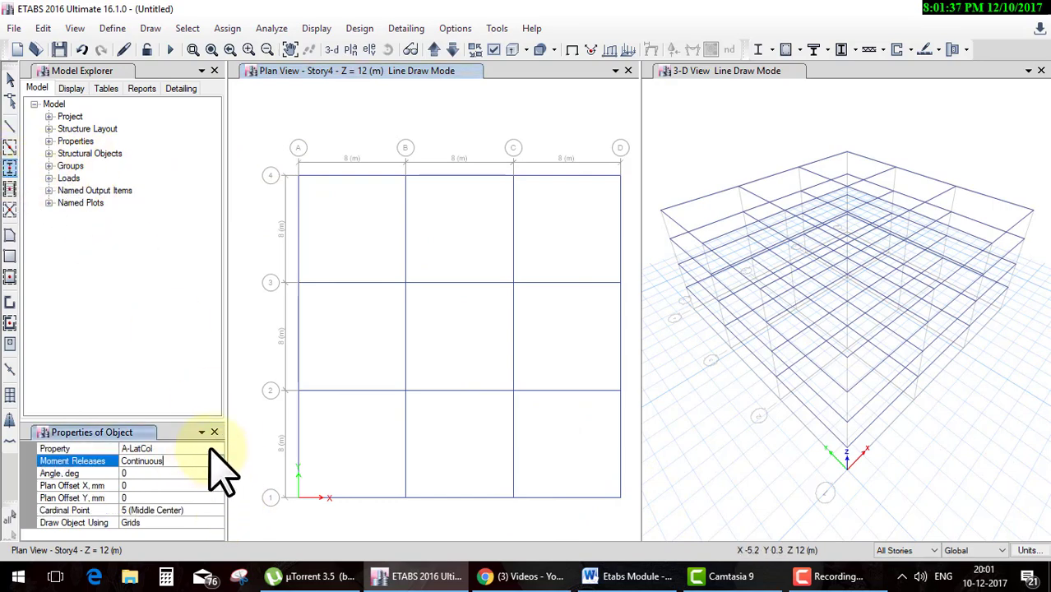
{"action": "left_click", "coordinate": [164, 448]}
{"action": "left_click", "coordinate": [216, 449]}
{"action": "left_click", "coordinate": [217, 523]}
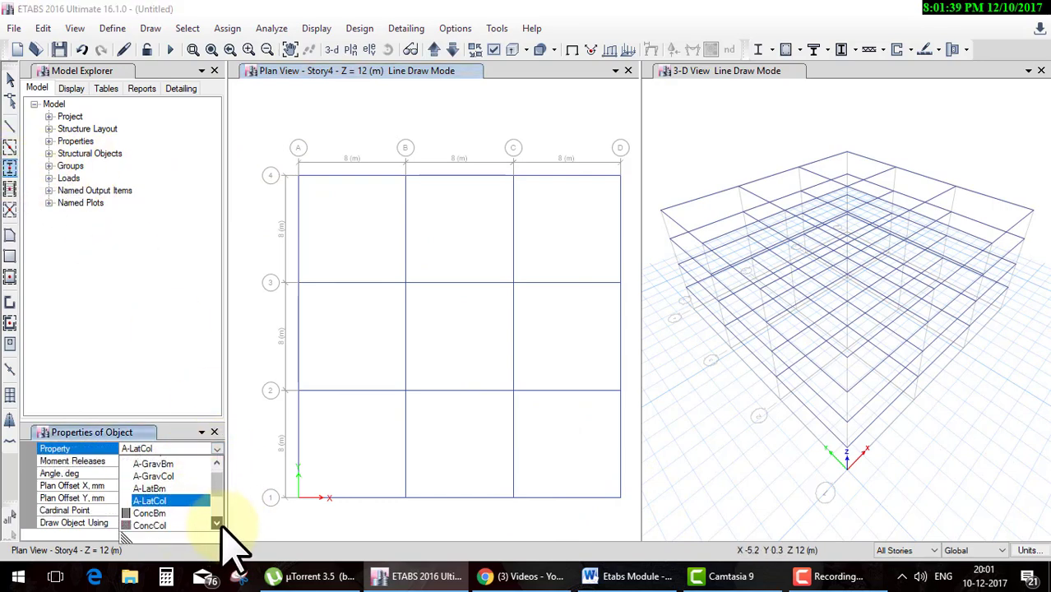
{"action": "left_click", "coordinate": [156, 525]}
{"action": "mouse_move", "coordinate": [281, 146]}
{"action": "left_mouse_down"}
{"action": "mouse_move", "coordinate": [658, 368]}
{"action": "mouse_move", "coordinate": [638, 313]}
{"action": "left_mouse_up"}
{"action": "key", "text": "Escape"}
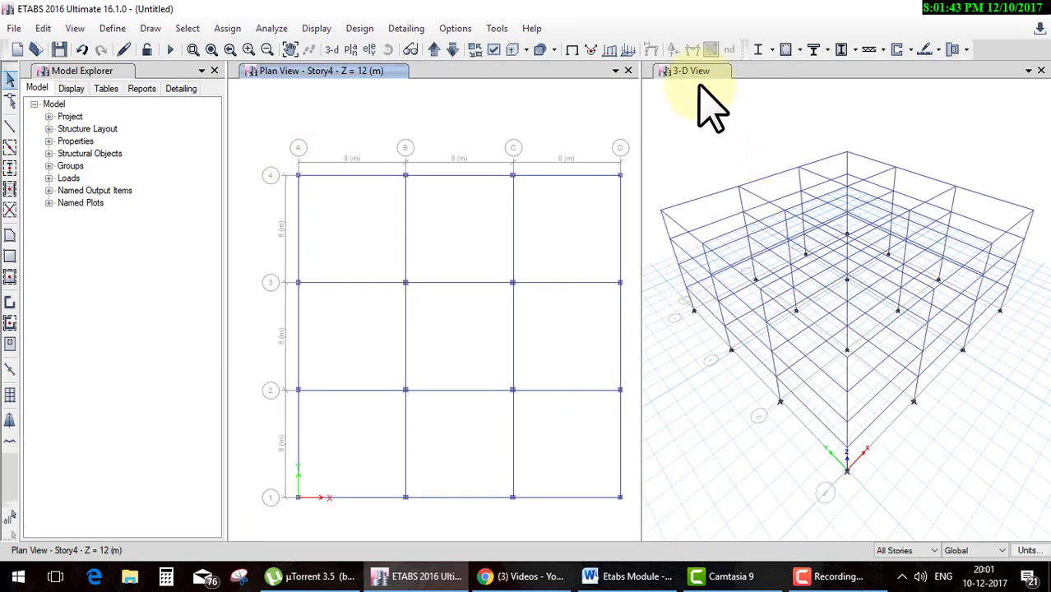
Step: Show the 3-D view's members extruded and close the Plan View so 3-D fills the workspace
{"action": "left_click", "coordinate": [700, 74]}
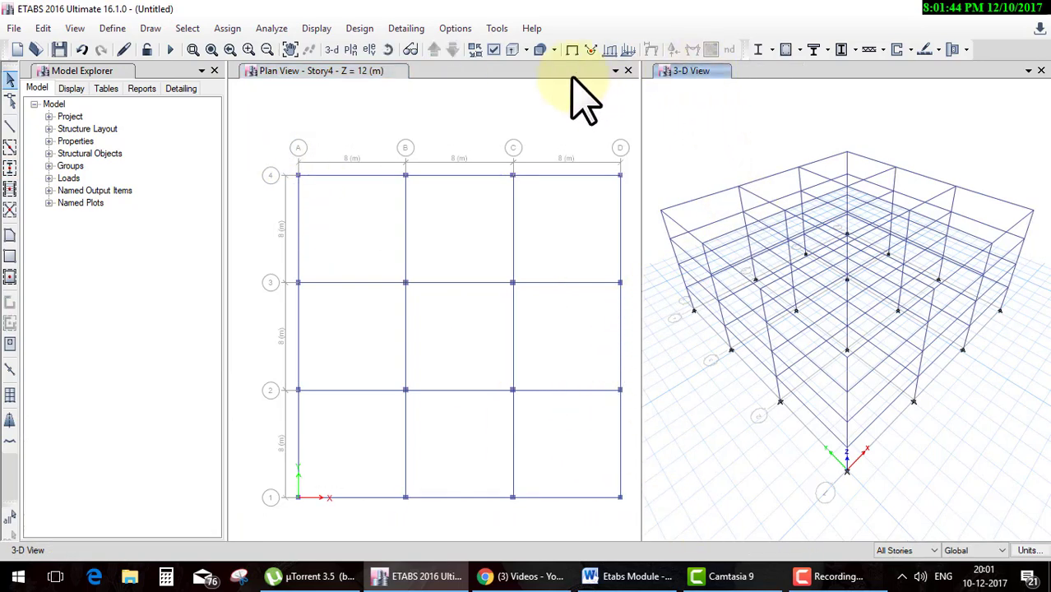
{"action": "left_click", "coordinate": [513, 51]}
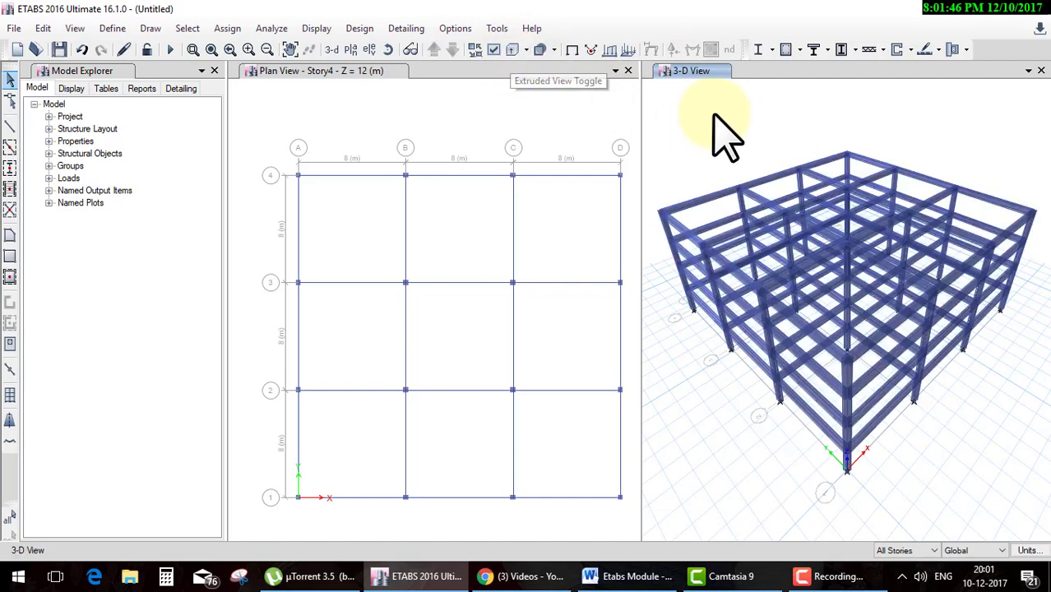
{"action": "left_click", "coordinate": [628, 70]}
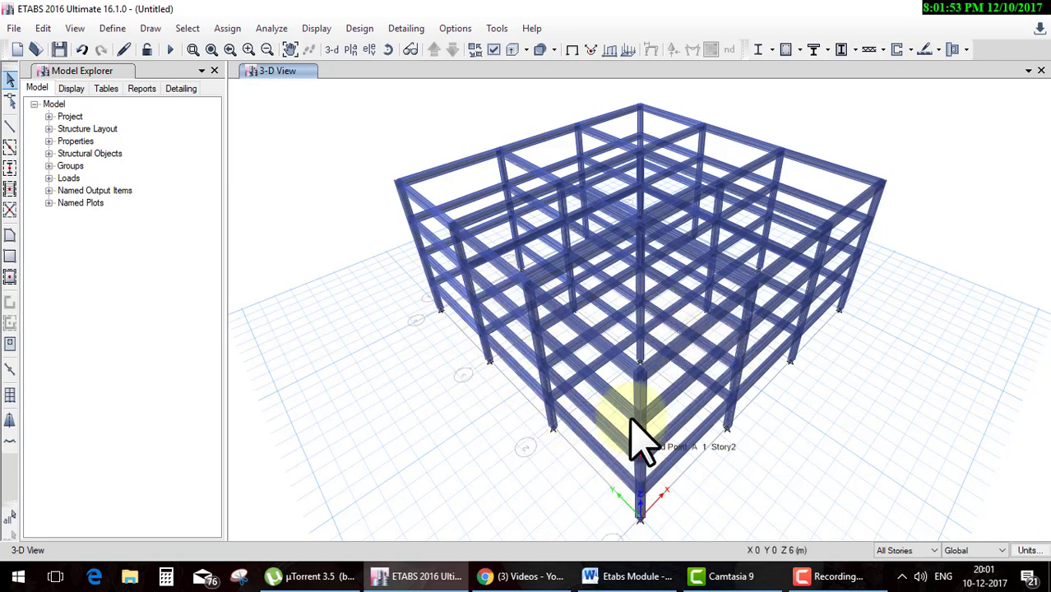
Step: Make the extruded members see-through, then select the 'Set display options' syllabus topic
{"action": "left_click", "coordinate": [526, 52]}
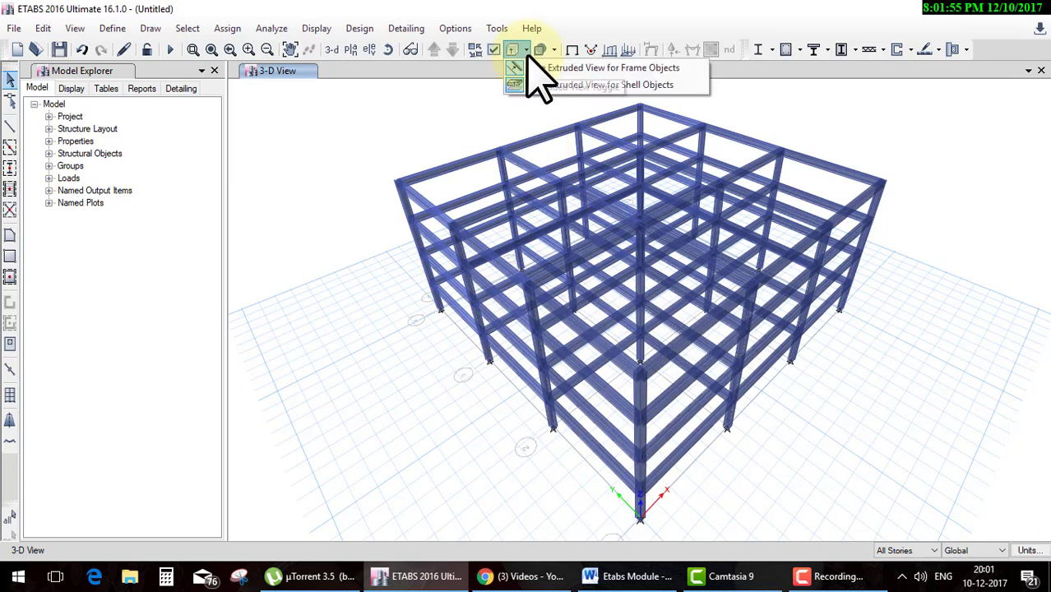
{"action": "left_click", "coordinate": [535, 66]}
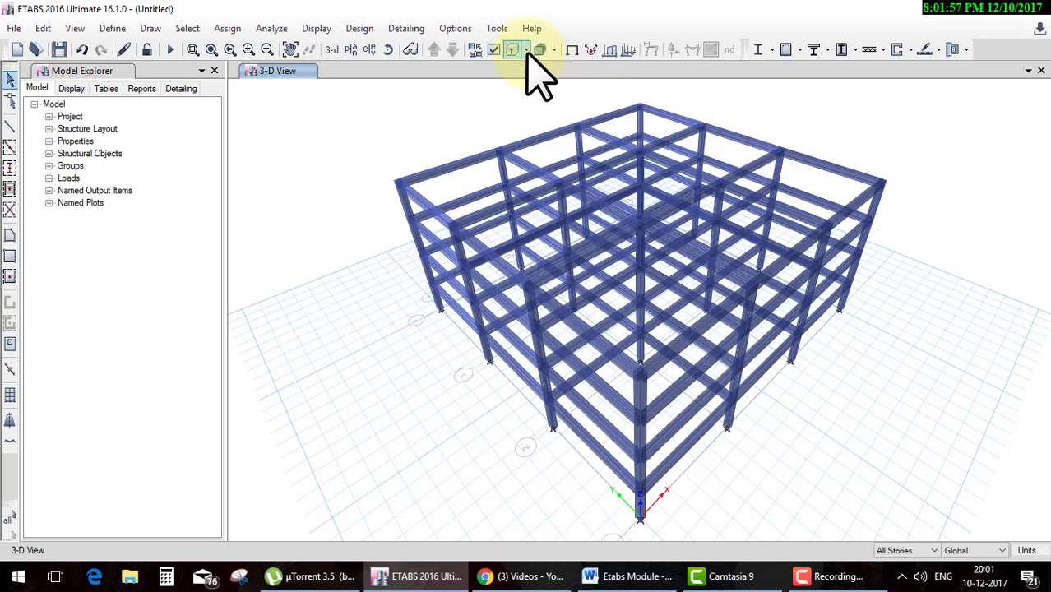
{"action": "left_click", "coordinate": [527, 54]}
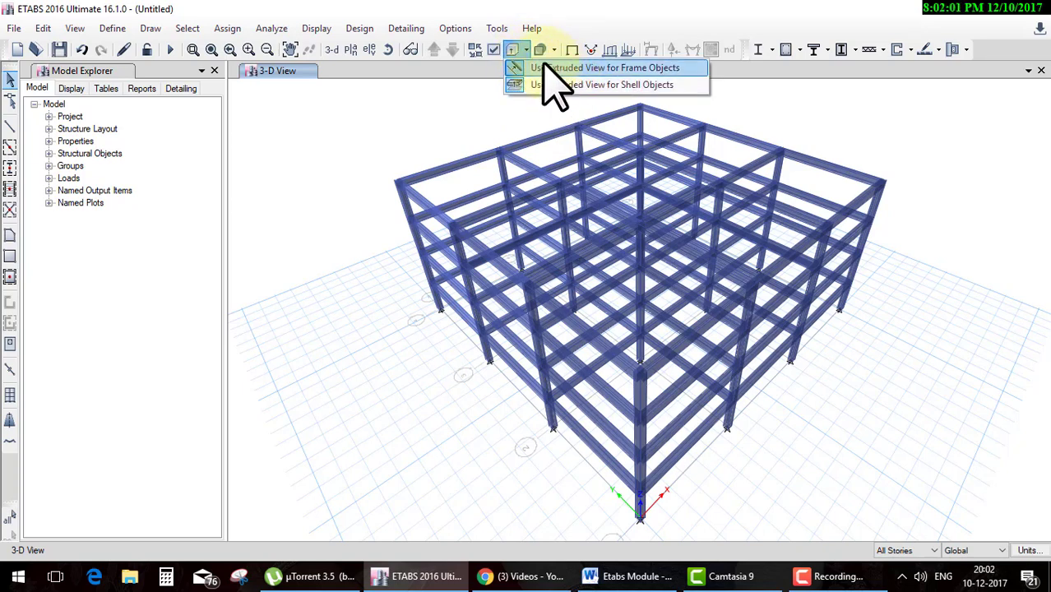
{"action": "left_click", "coordinate": [545, 67]}
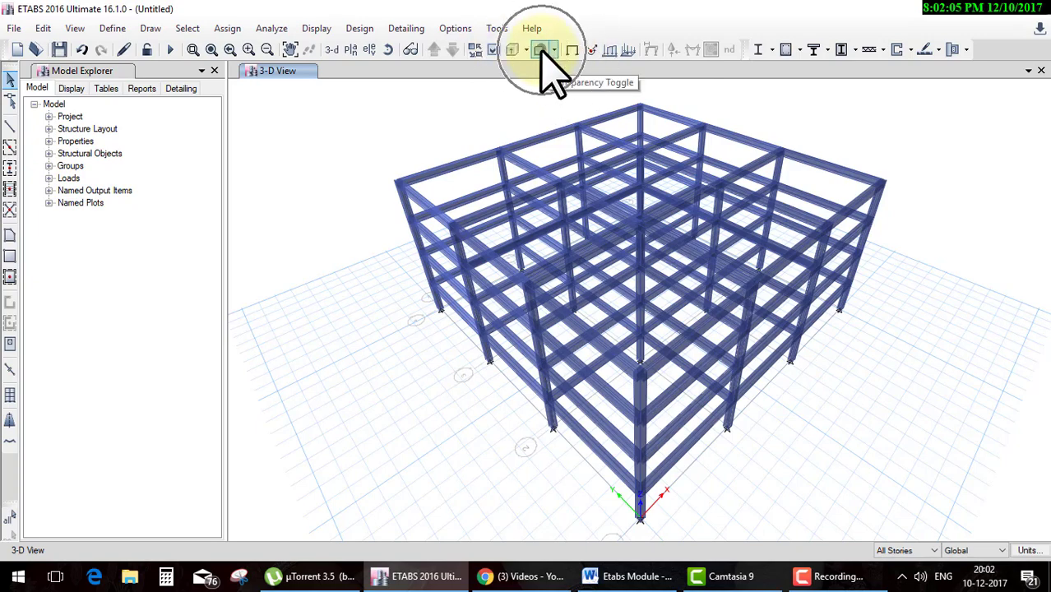
{"action": "left_click", "coordinate": [540, 55]}
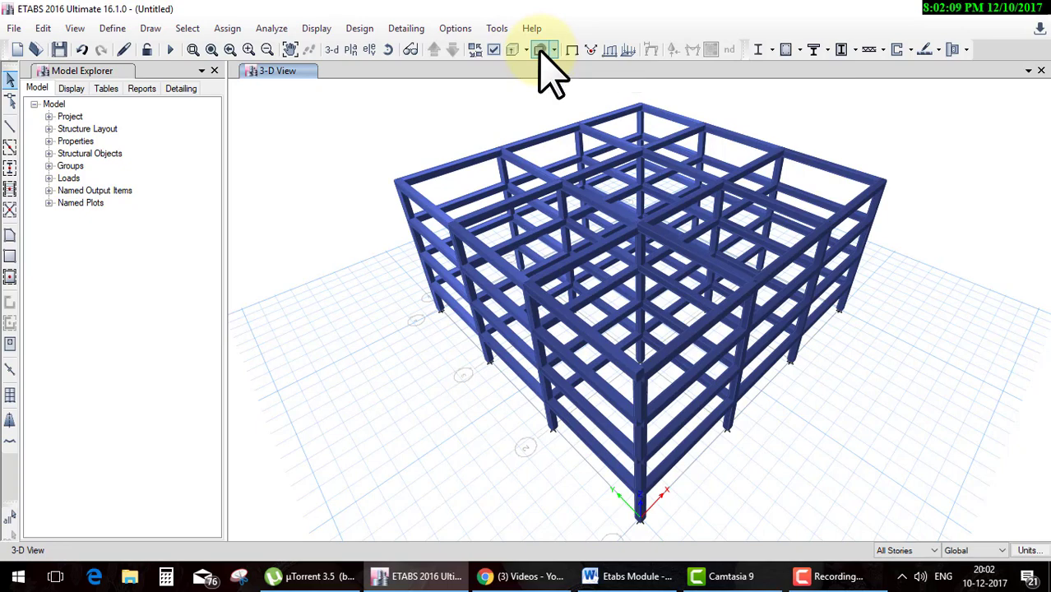
{"action": "left_click", "coordinate": [541, 51]}
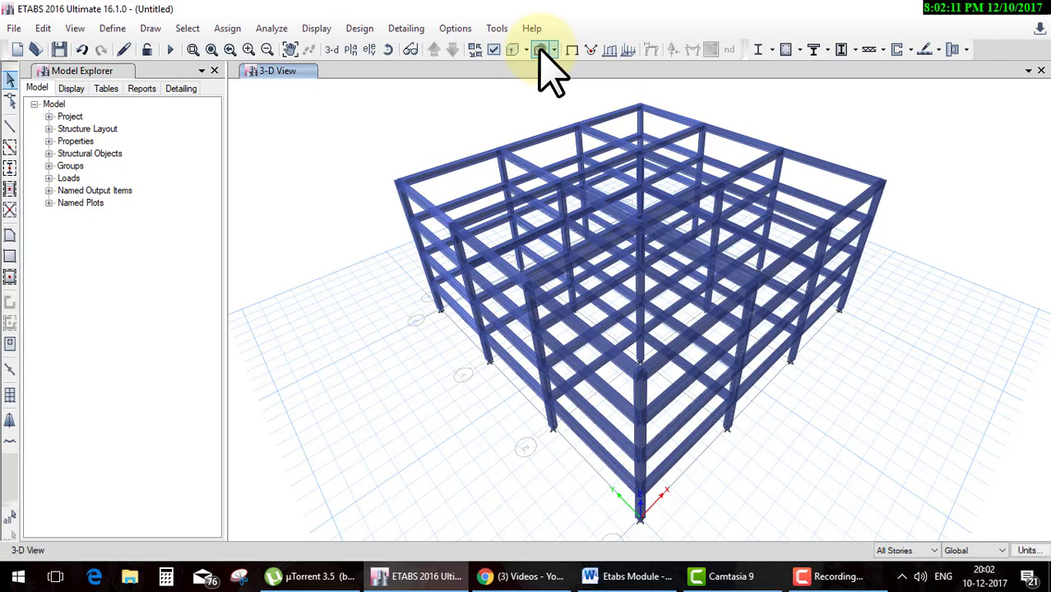
{"action": "left_click", "coordinate": [629, 575]}
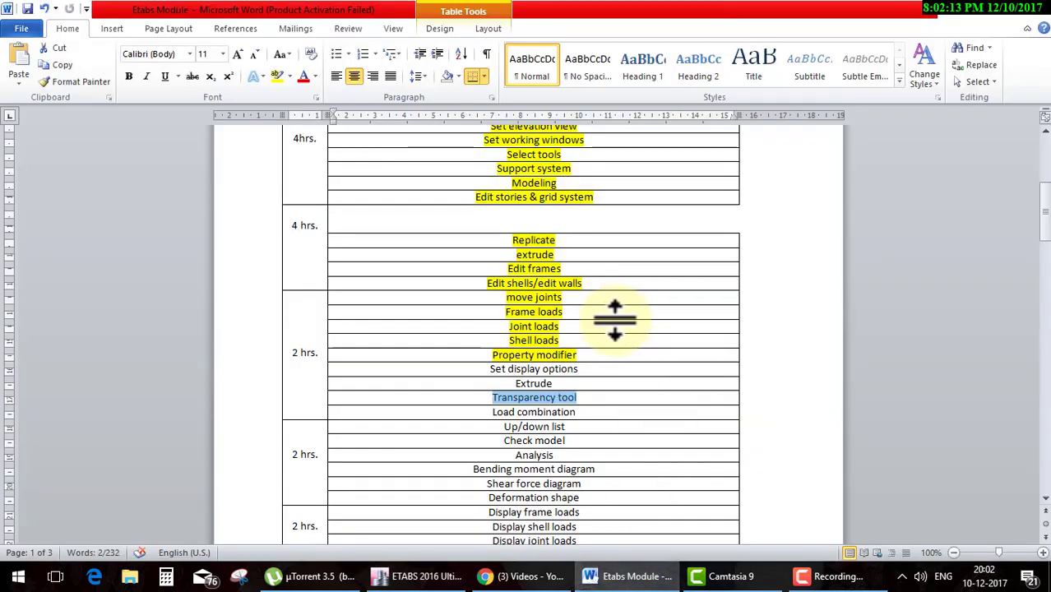
{"action": "left_click_drag", "start_coordinate": [588, 368], "coordinate": [490, 369]}
Step: Back in ETABS, look through the Display menu and then the Options menu
{"action": "left_click", "coordinate": [403, 576]}
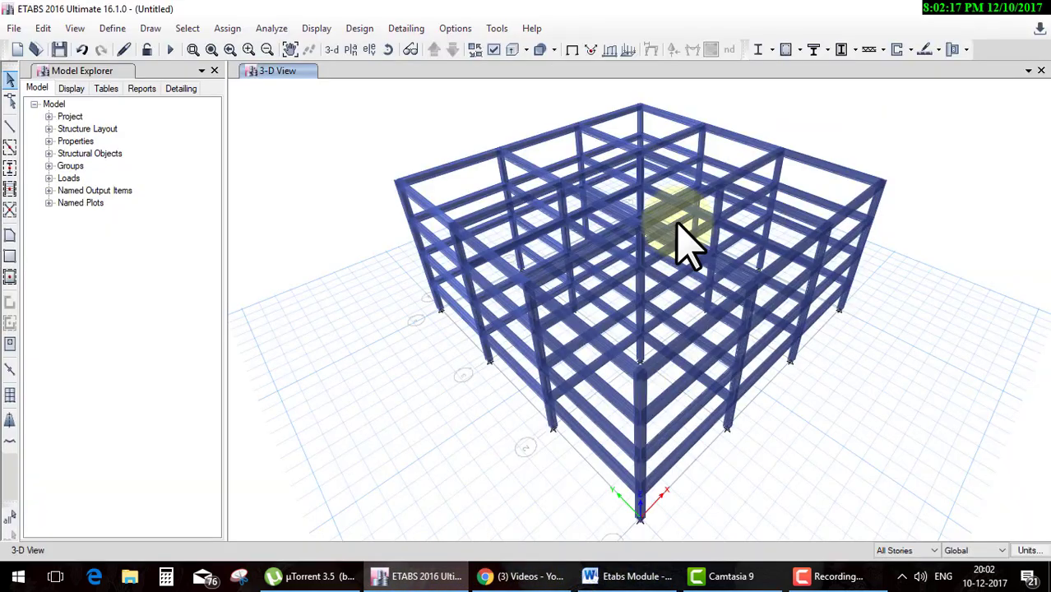
{"action": "left_click", "coordinate": [324, 29]}
{"action": "mouse_move", "coordinate": [354, 73]}
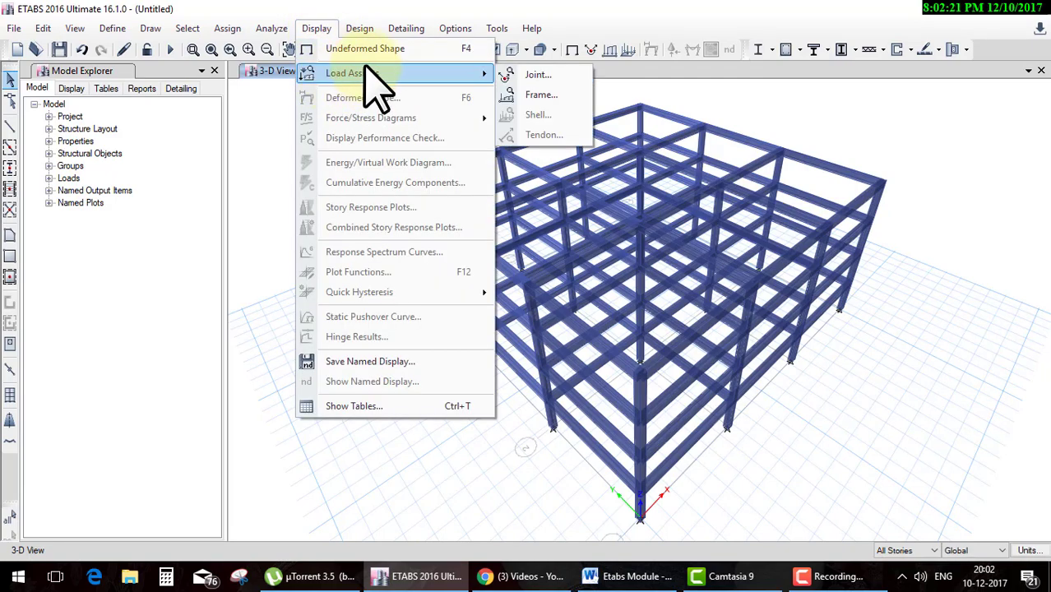
{"action": "left_click", "coordinate": [448, 29]}
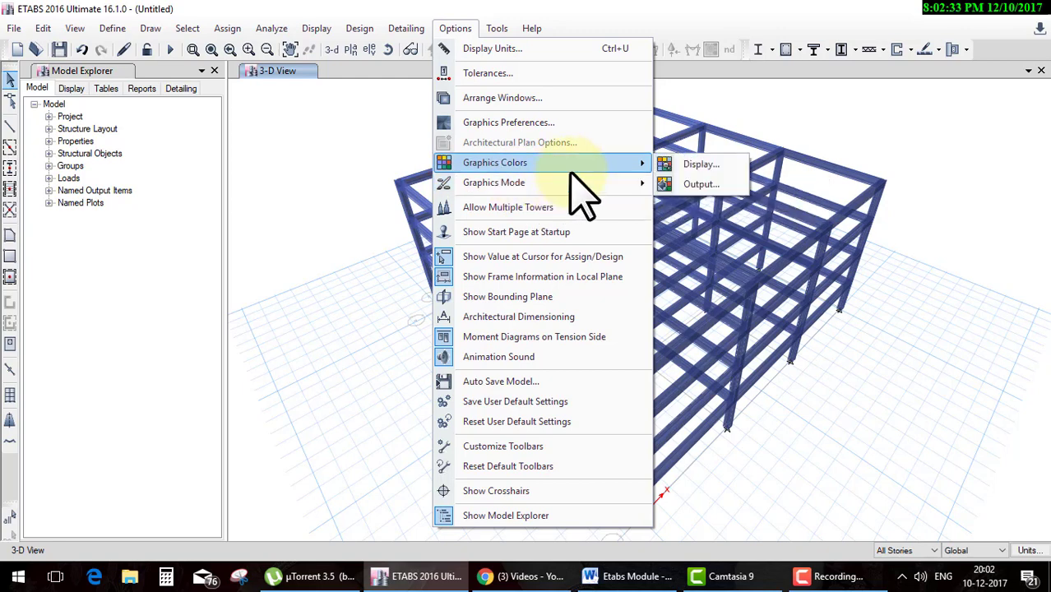
{"action": "mouse_move", "coordinate": [510, 163]}
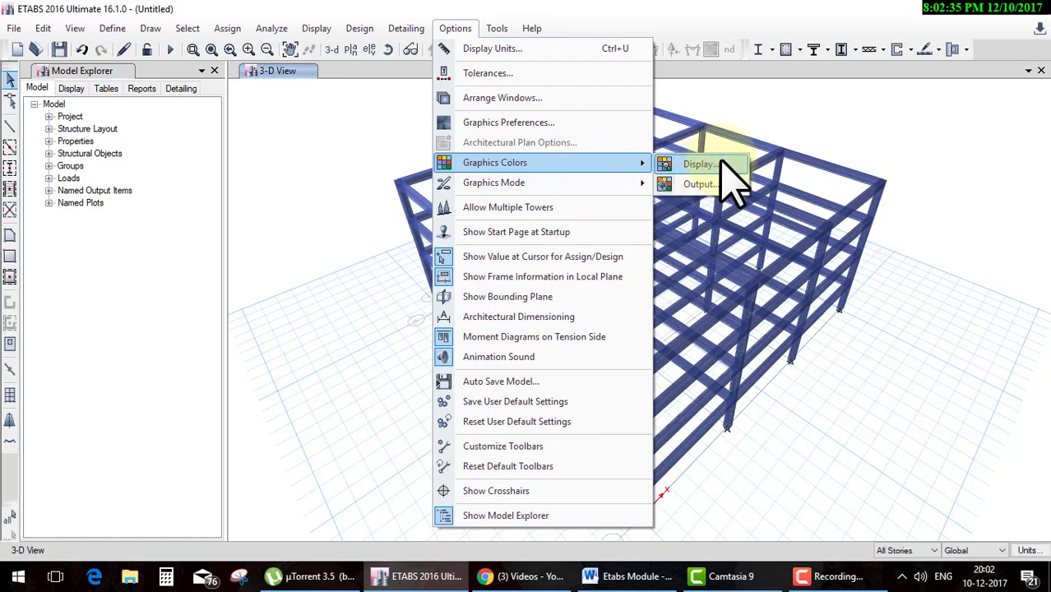
Step: Set the Graphics Colors Display screen scheme to Black Background and apply it
{"action": "left_click", "coordinate": [708, 164]}
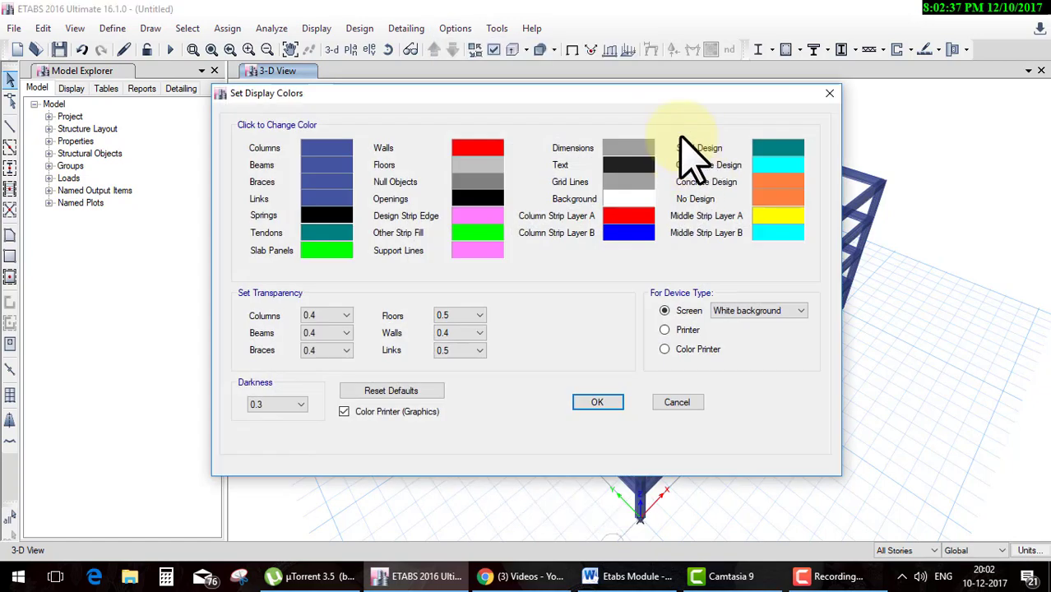
{"action": "left_click_drag", "start_coordinate": [639, 100], "coordinate": [428, 42]}
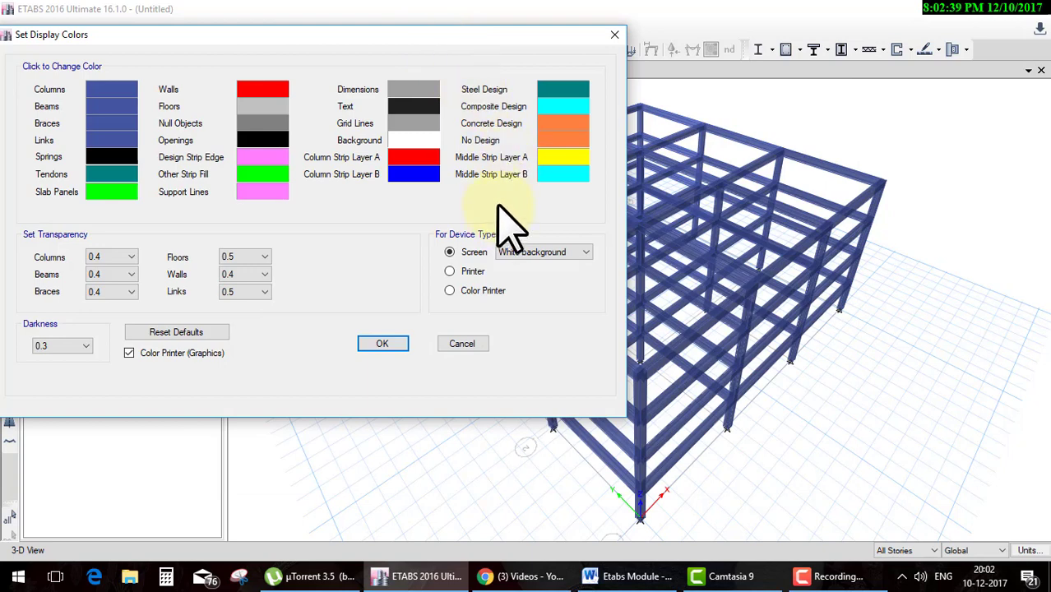
{"action": "left_click", "coordinate": [542, 278]}
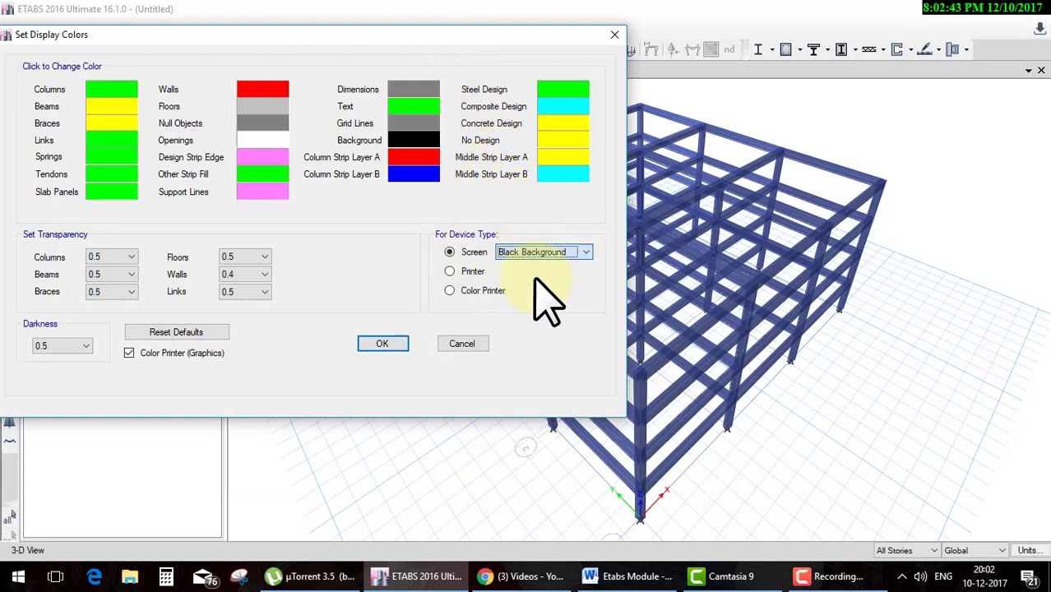
{"action": "left_click", "coordinate": [386, 344]}
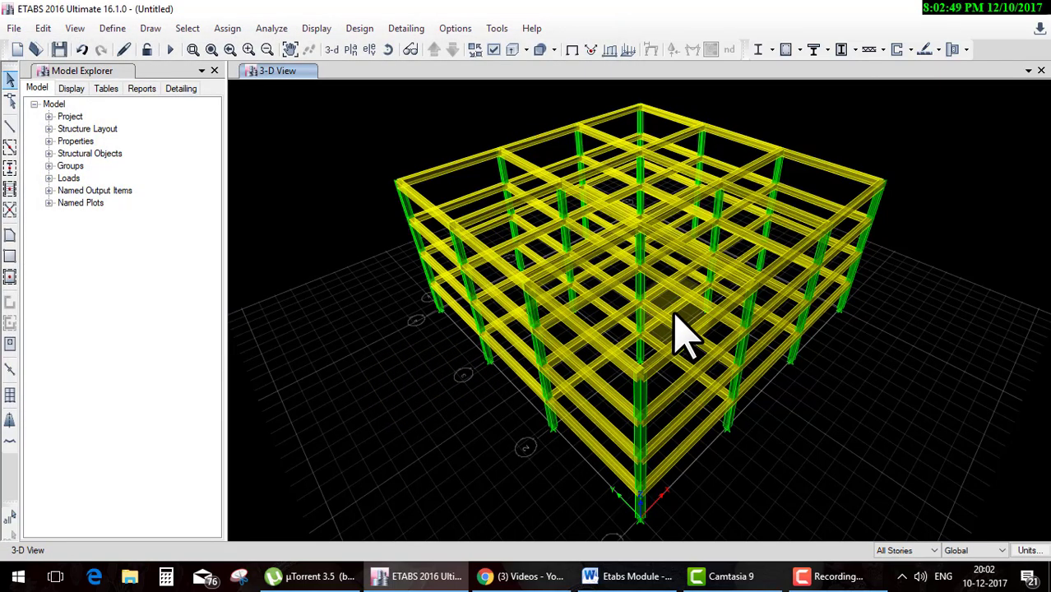
Step: Orbit the 3-D frame model to a new viewing angle, then return to the Options menu
{"action": "scroll", "coordinate": [686, 325], "scroll_direction": "down", "scroll_amount": 3}
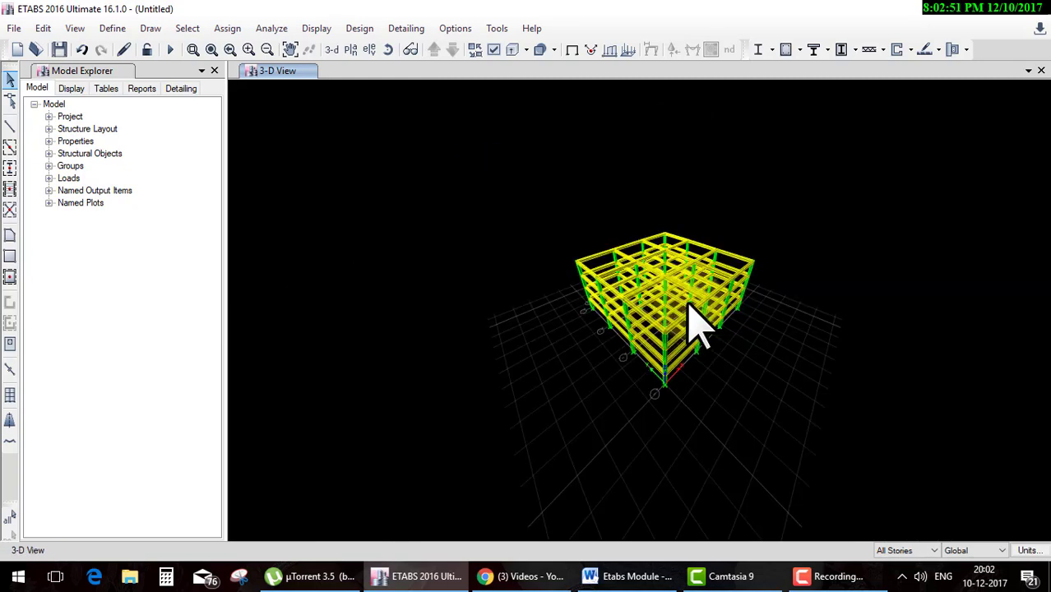
{"action": "scroll", "coordinate": [692, 318], "scroll_direction": "up", "scroll_amount": 3}
{"action": "middle_click_drag", "start_coordinate": [697, 310], "coordinate": [872, 313], "text": "shift"}
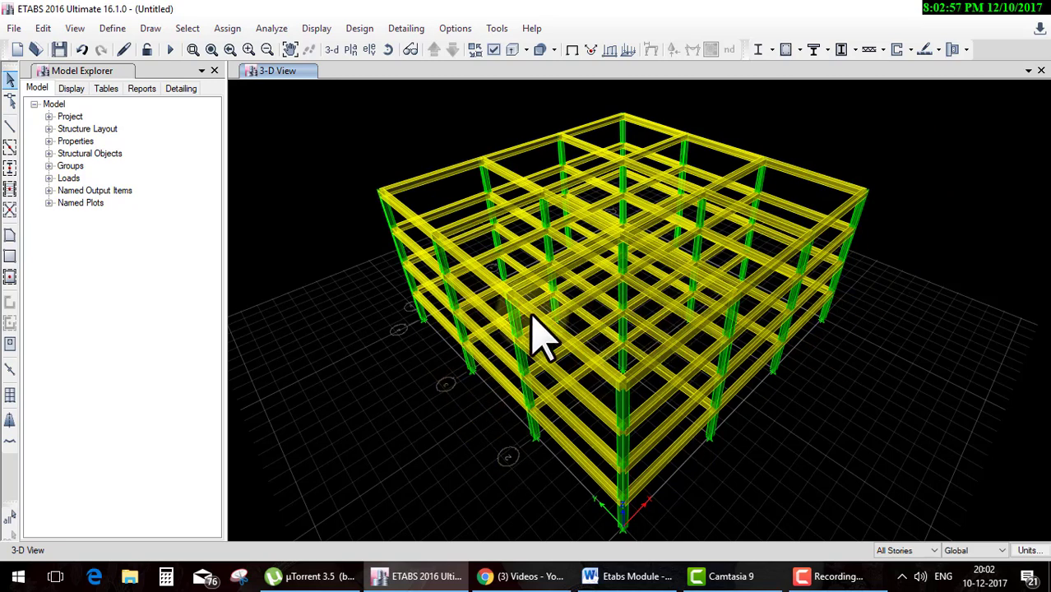
{"action": "left_click", "coordinate": [774, 505]}
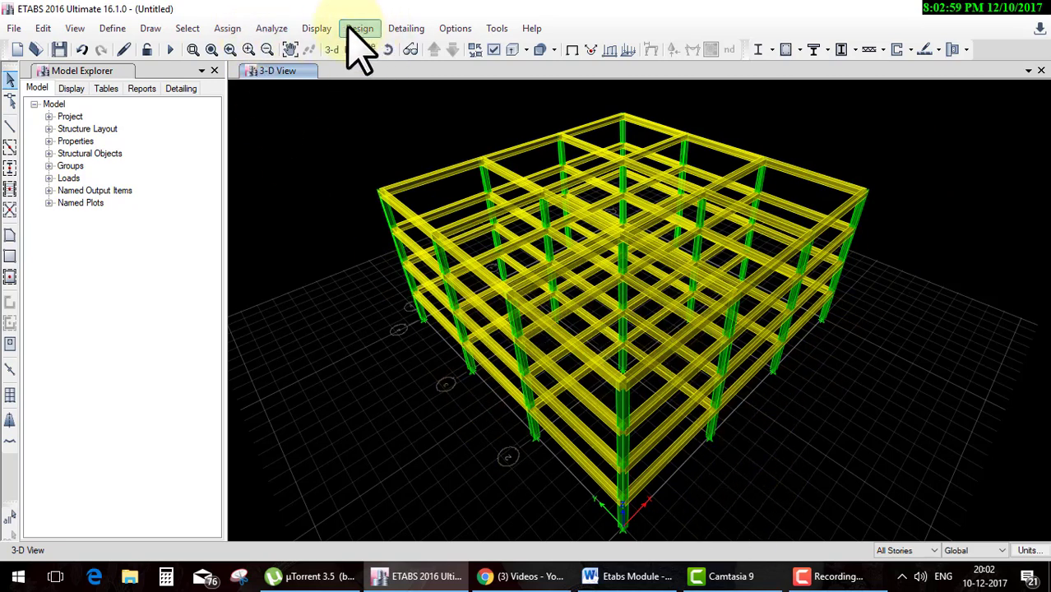
{"action": "left_click", "coordinate": [316, 29]}
{"action": "mouse_move", "coordinate": [494, 163]}
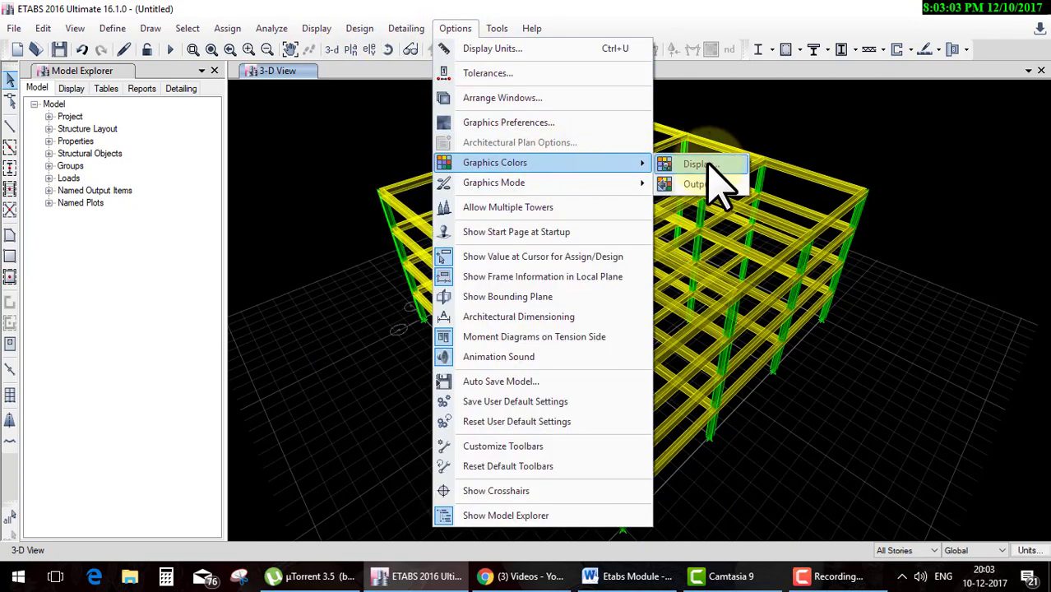
Step: Try the Blue Scale screen colour scheme in Graphics Colors > Display
{"action": "left_click", "coordinate": [700, 164]}
{"action": "left_click", "coordinate": [762, 312]}
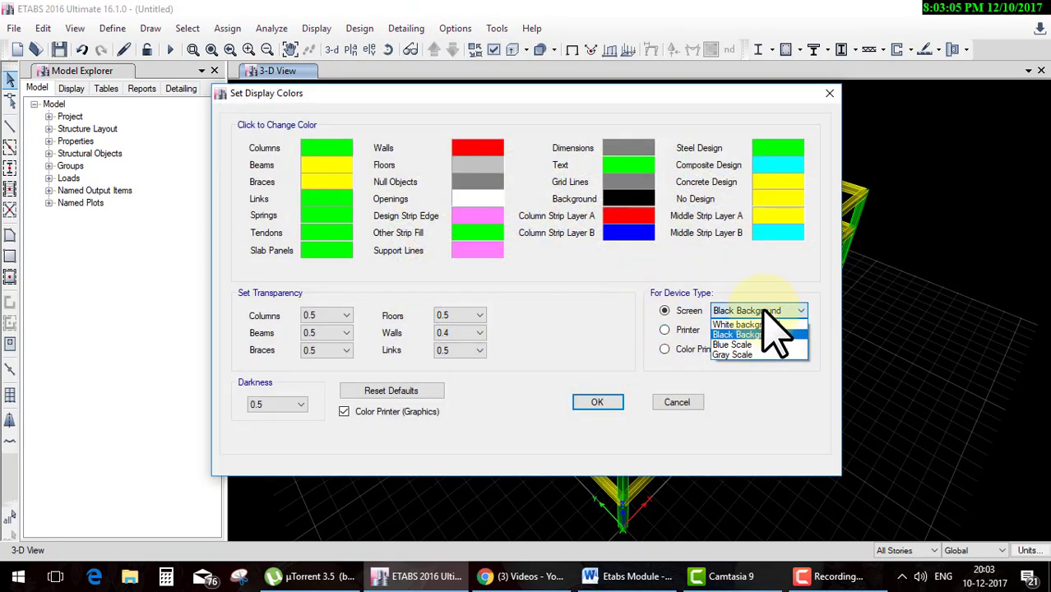
{"action": "left_click", "coordinate": [746, 336]}
{"action": "left_click", "coordinate": [598, 403]}
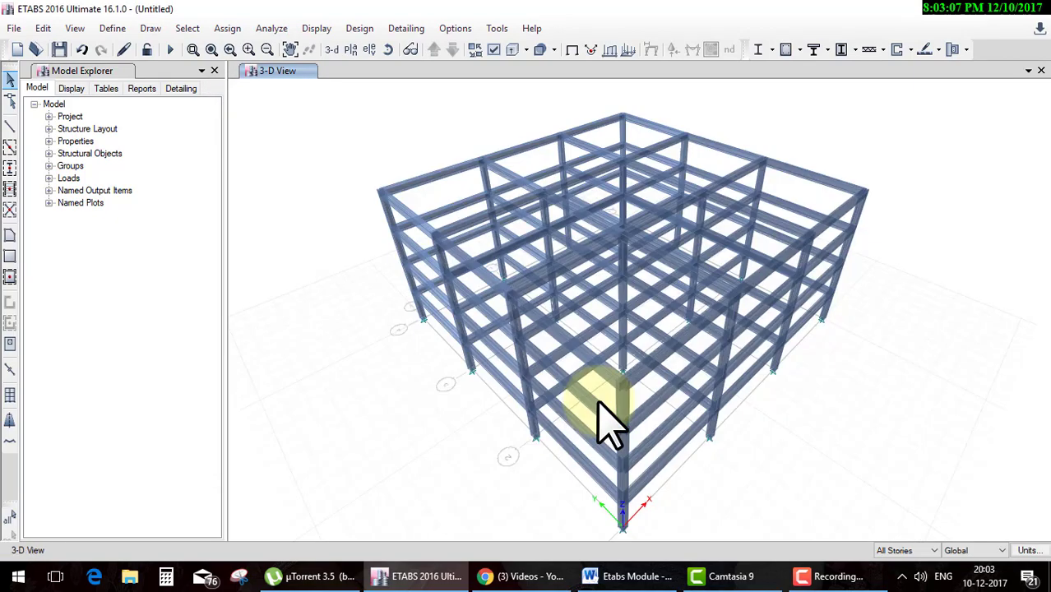
{"action": "scroll", "coordinate": [727, 276], "scroll_direction": "down", "scroll_amount": 5}
{"action": "scroll", "coordinate": [728, 276], "scroll_direction": "up", "scroll_amount": 5}
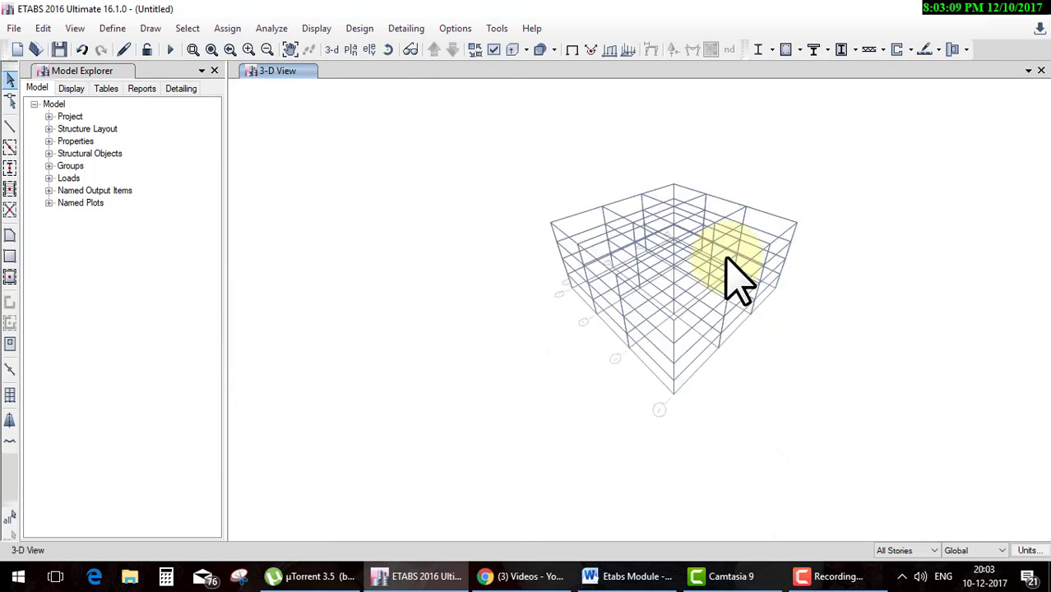
Step: Switch the display colour scheme to Gray Scale
{"action": "left_click", "coordinate": [454, 28]}
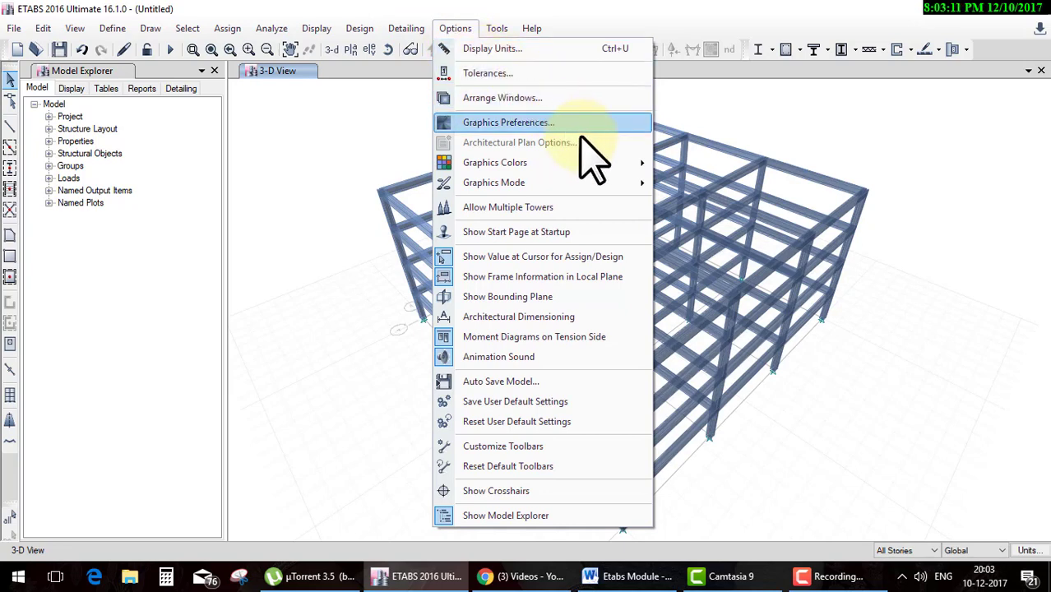
{"action": "mouse_move", "coordinate": [495, 162]}
{"action": "left_click", "coordinate": [695, 171]}
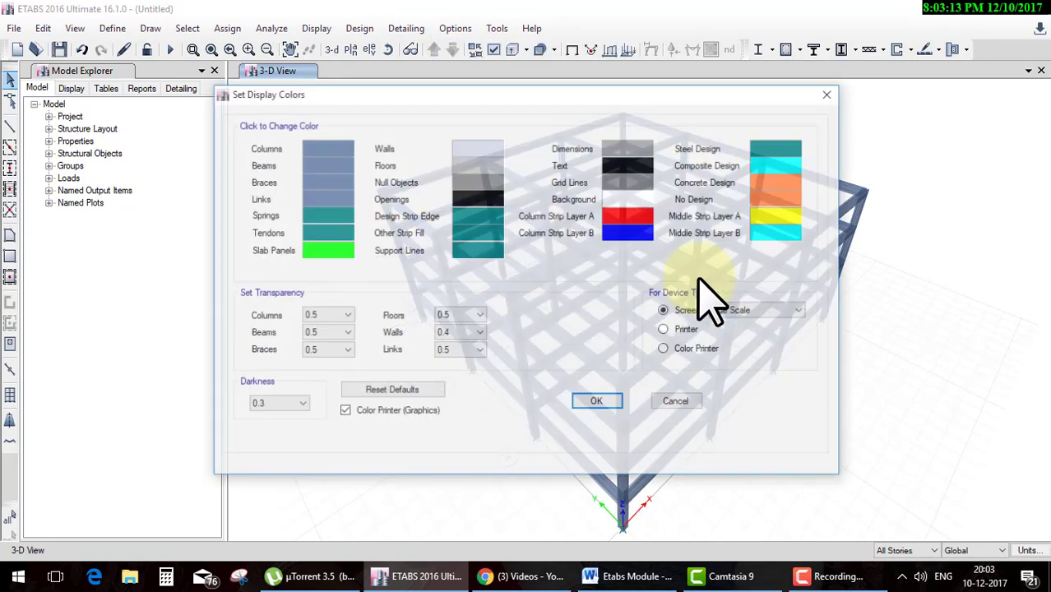
{"action": "left_click", "coordinate": [734, 312]}
{"action": "left_click", "coordinate": [734, 355]}
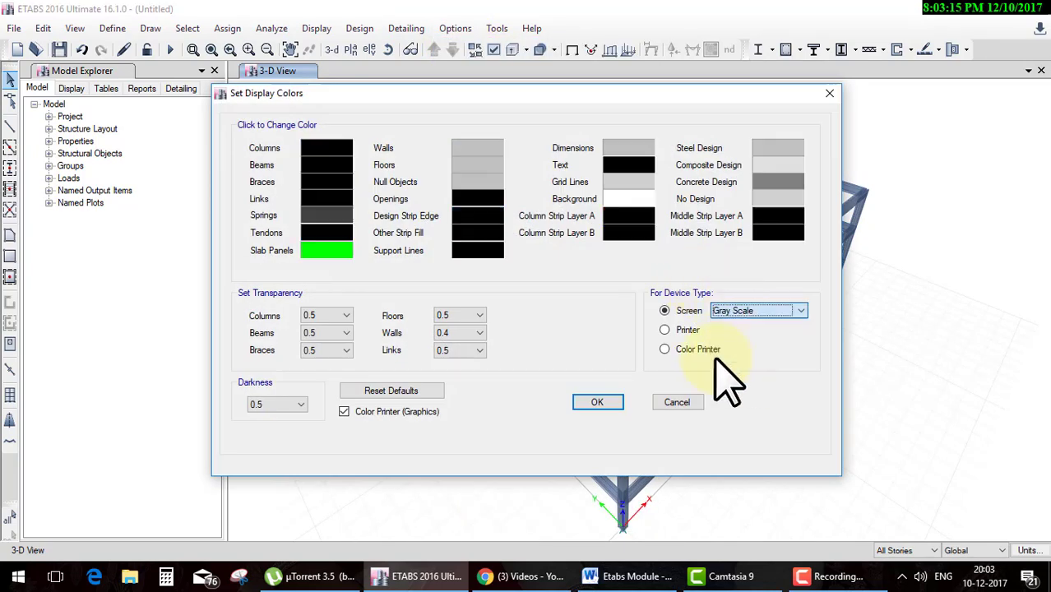
{"action": "left_click", "coordinate": [597, 402]}
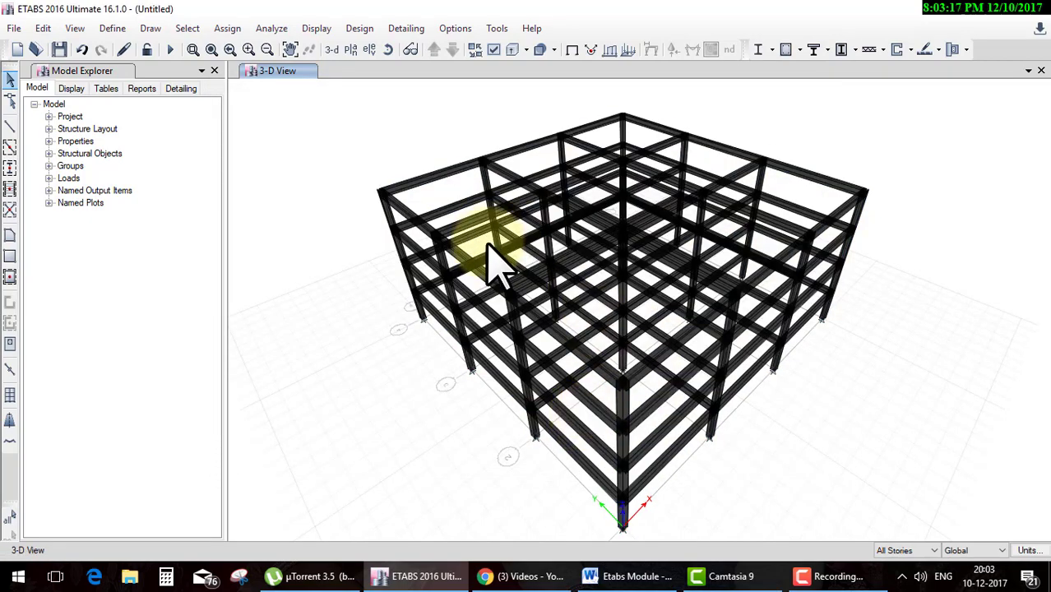
Step: Apply the Black Background scheme, giving yellow beams and green columns, with column colour unchanged
{"action": "left_click", "coordinate": [448, 30]}
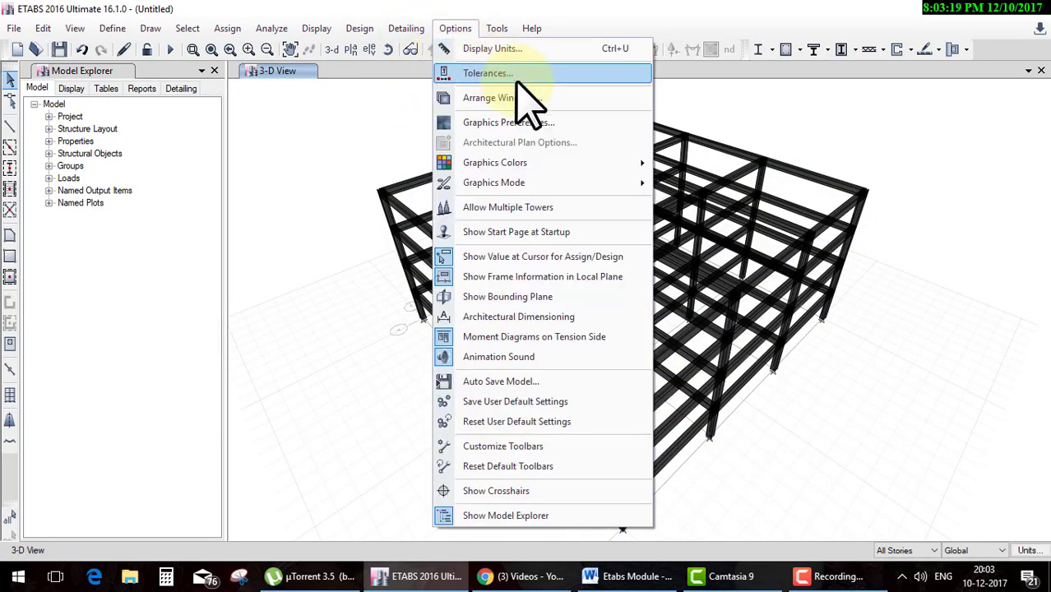
{"action": "left_click", "coordinate": [695, 171]}
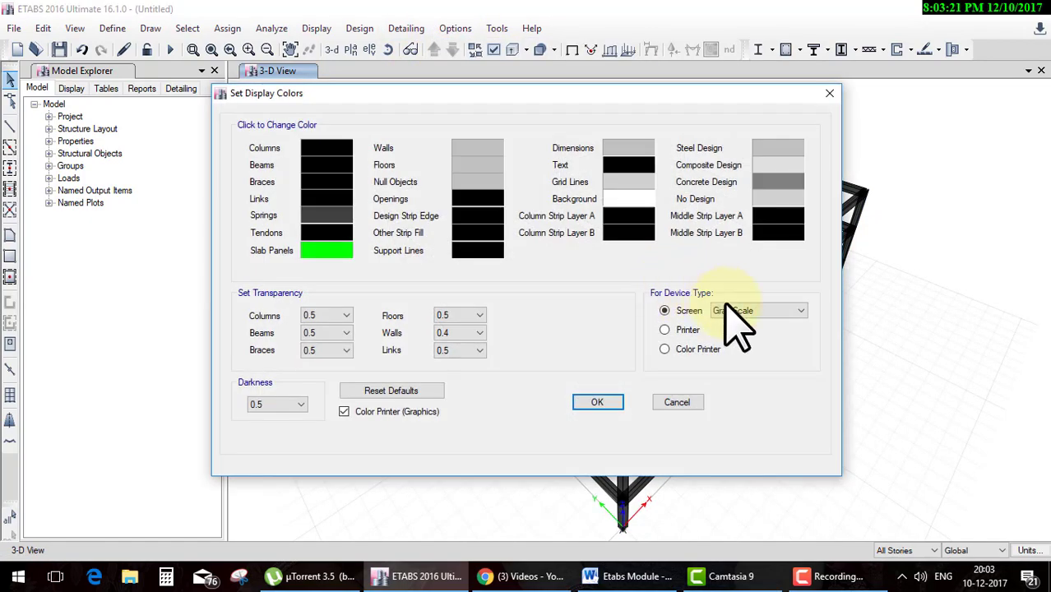
{"action": "left_click", "coordinate": [728, 313]}
{"action": "left_click", "coordinate": [751, 351]}
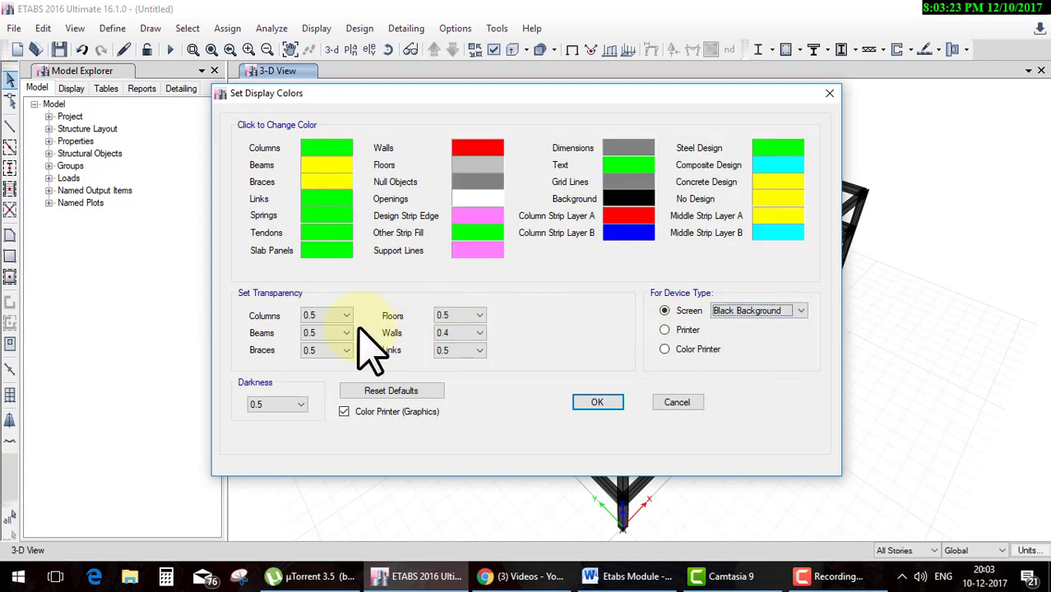
{"action": "left_click", "coordinate": [328, 149]}
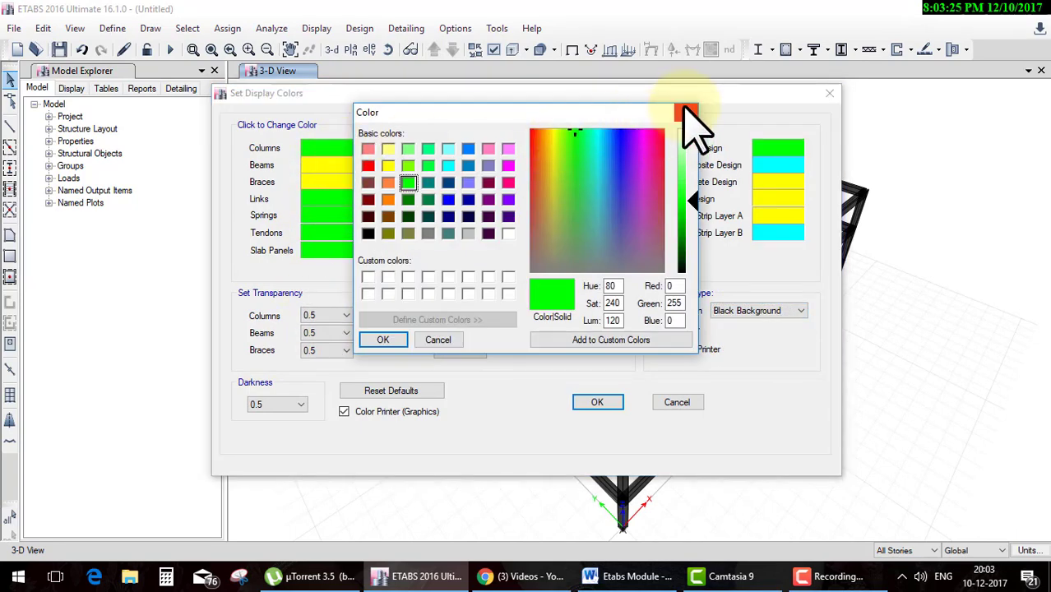
{"action": "left_click", "coordinate": [686, 113]}
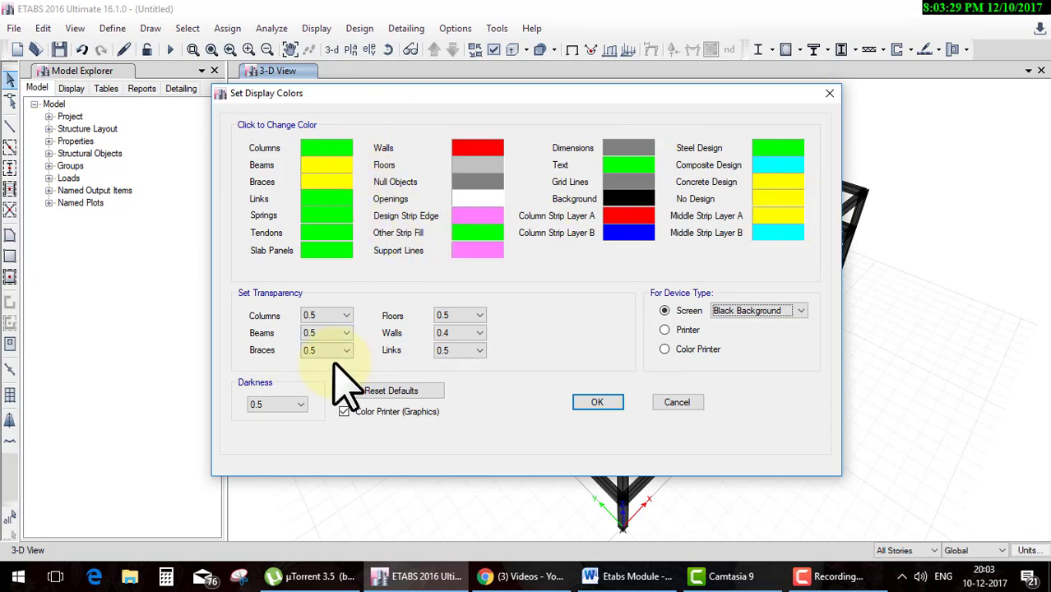
{"action": "left_click", "coordinate": [585, 403]}
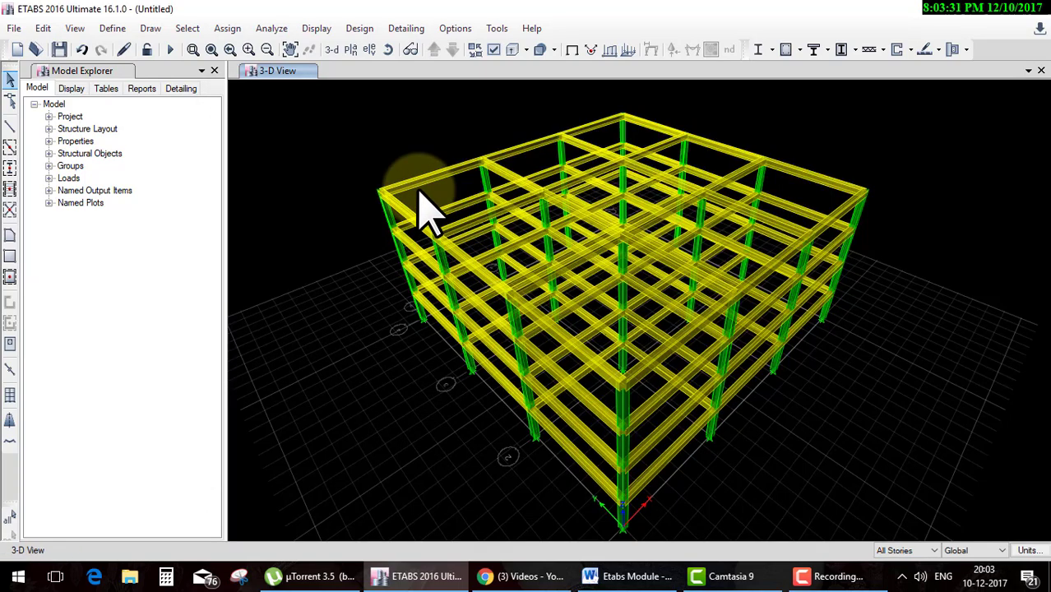
{"action": "left_click", "coordinate": [455, 28]}
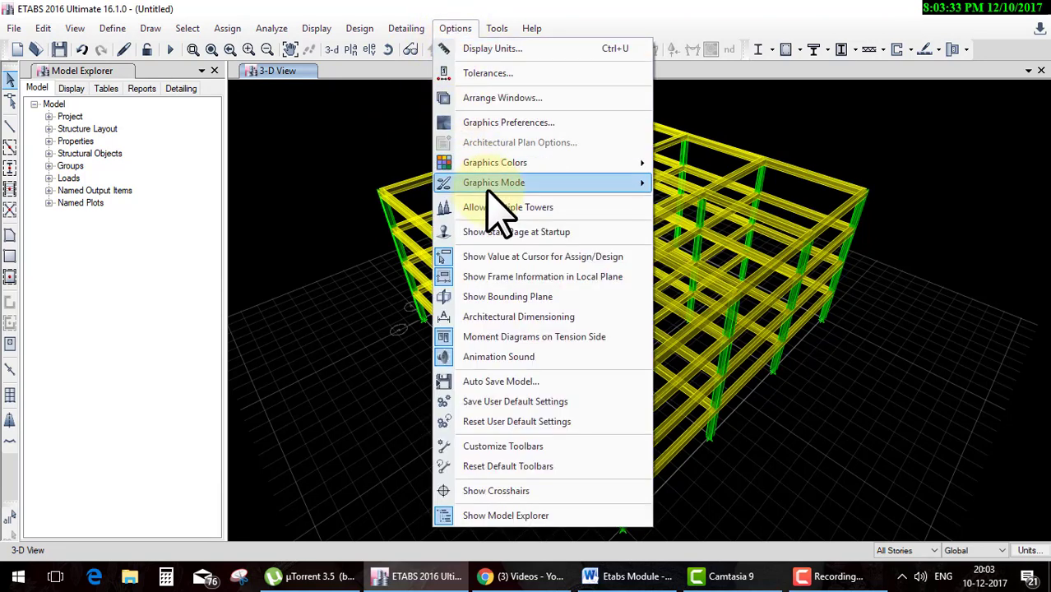
{"action": "mouse_move", "coordinate": [495, 162]}
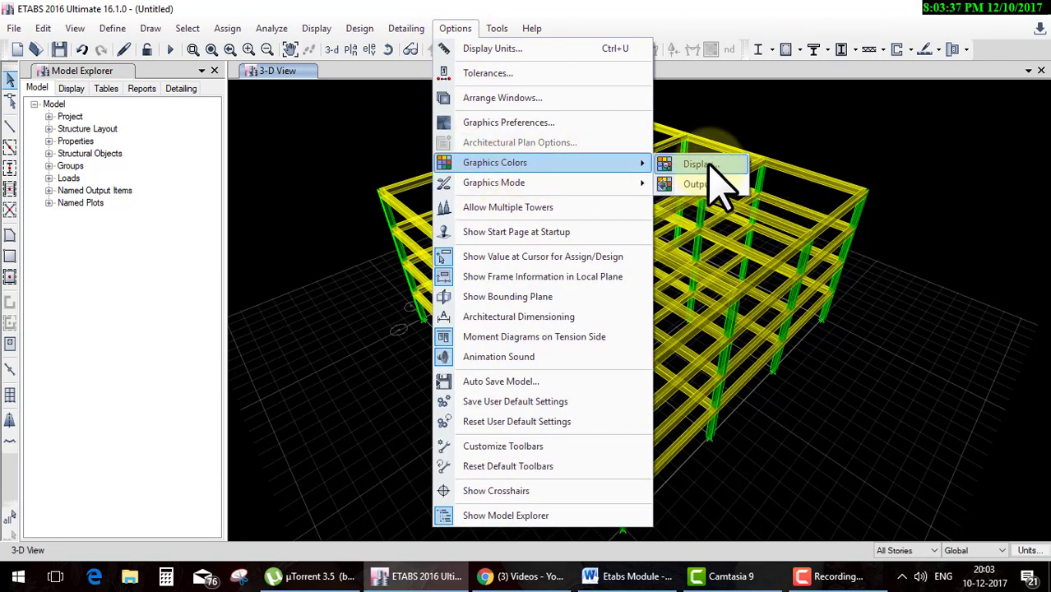
Step: Leave the Output colours unchanged and set the Display screen to the White Background scheme
{"action": "left_click", "coordinate": [706, 185]}
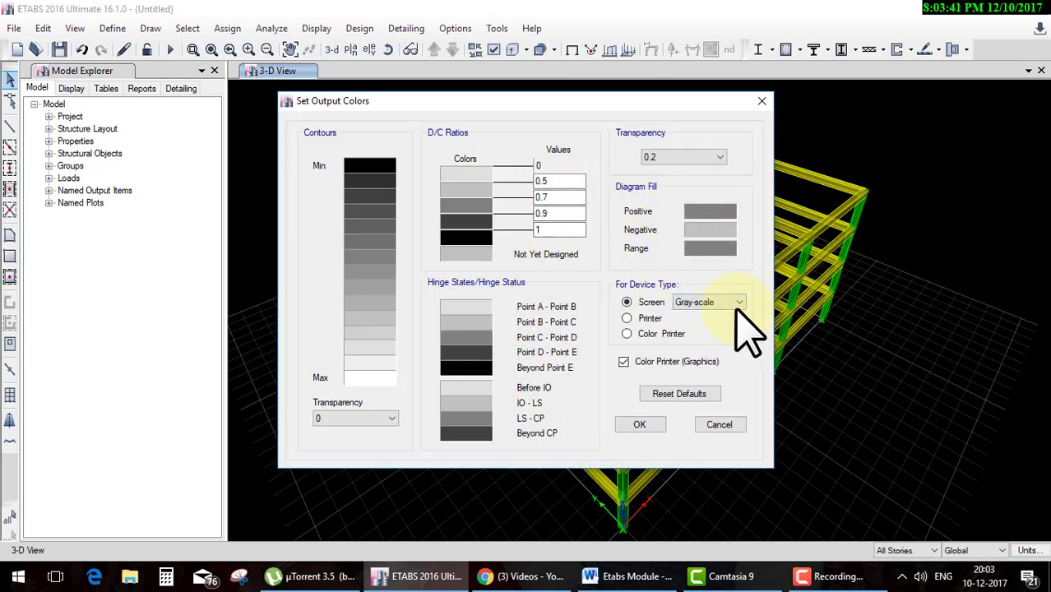
{"action": "left_click", "coordinate": [727, 308]}
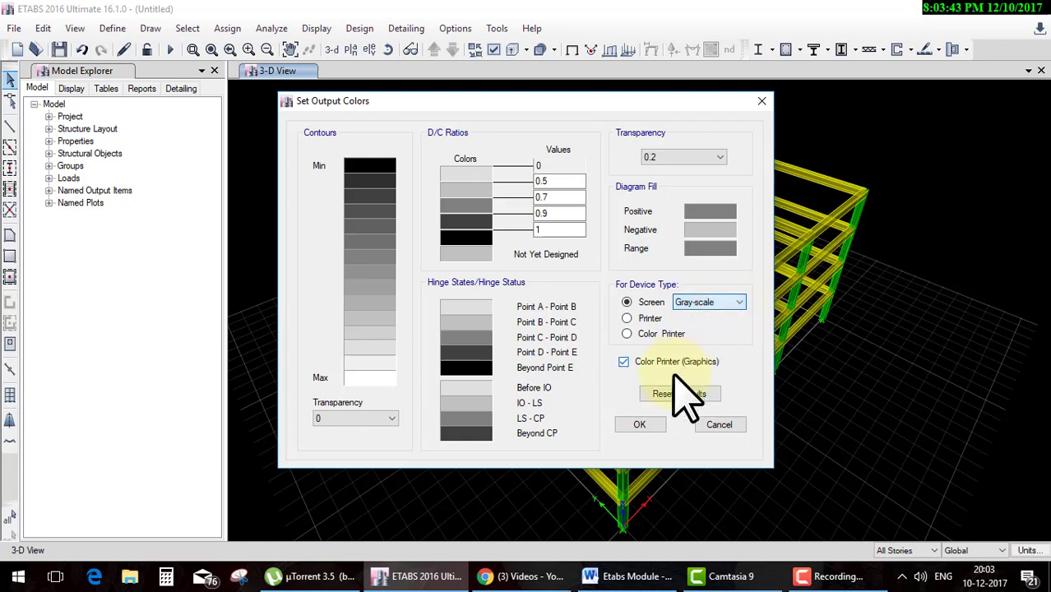
{"action": "left_click", "coordinate": [709, 426]}
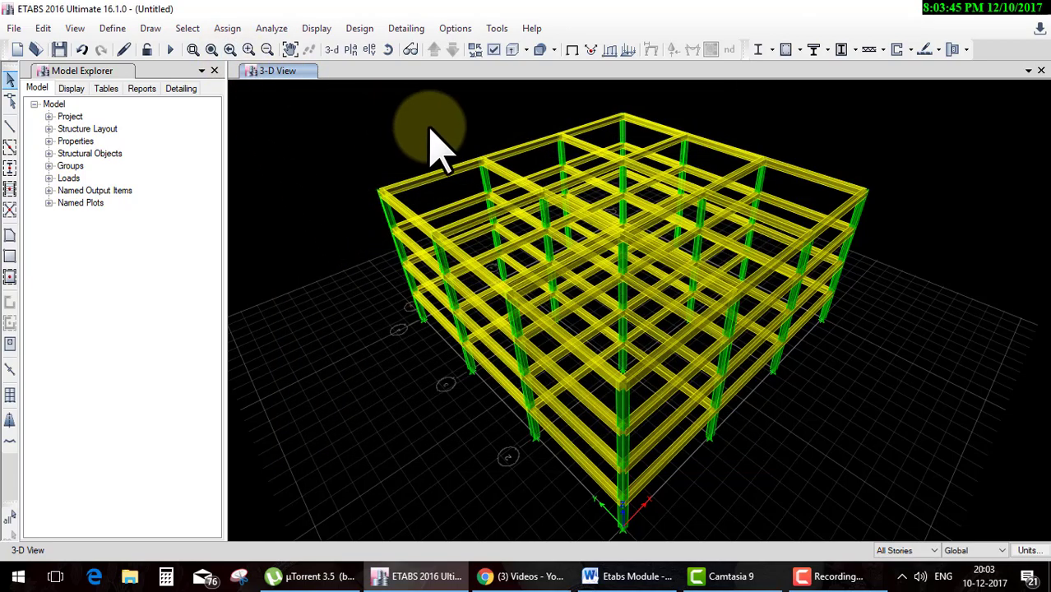
{"action": "left_click", "coordinate": [451, 31]}
{"action": "mouse_move", "coordinate": [494, 162]}
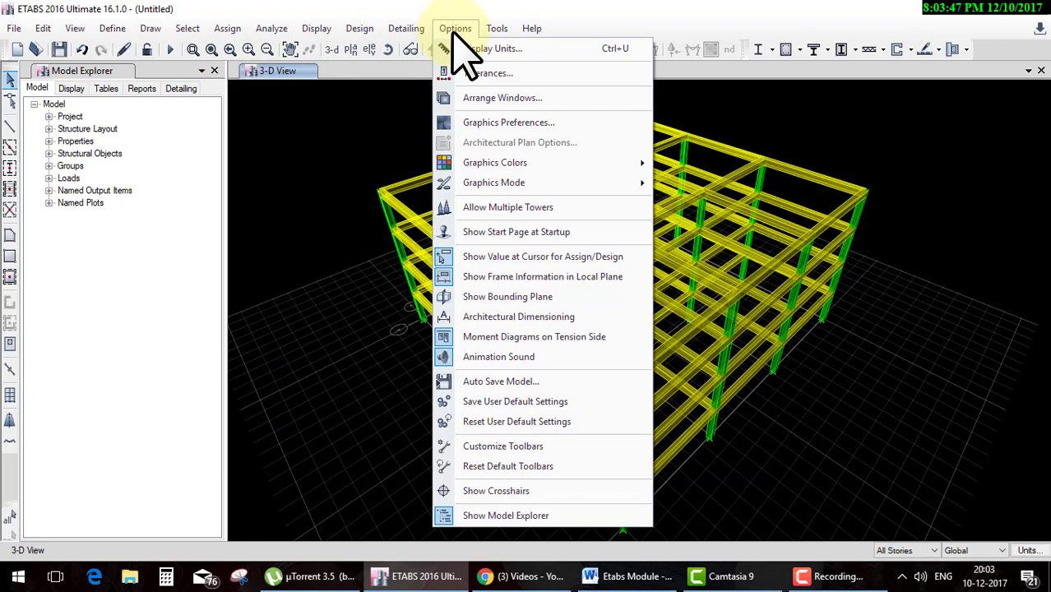
{"action": "left_click", "coordinate": [696, 171]}
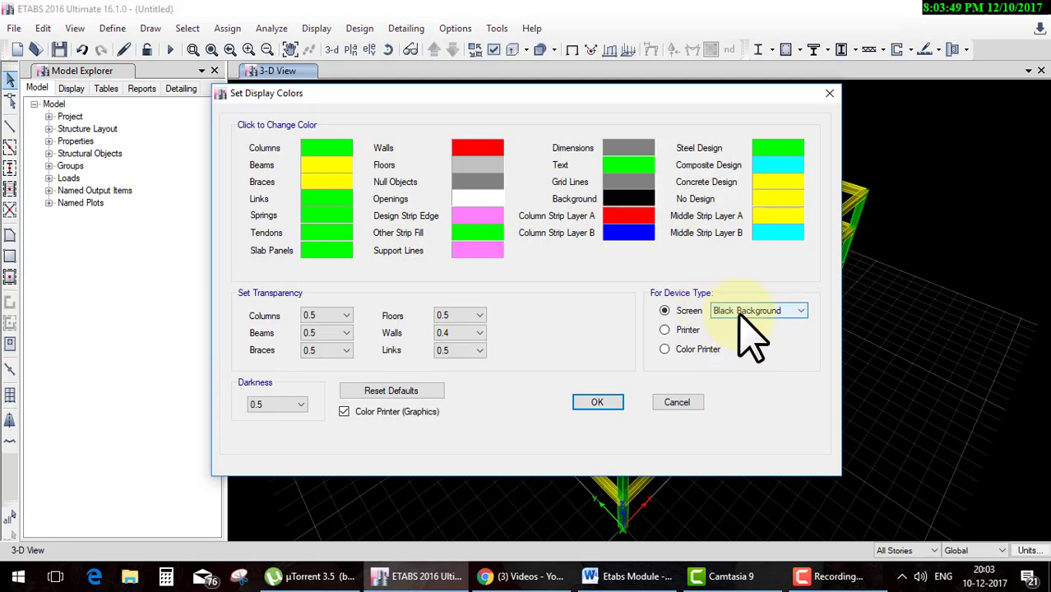
{"action": "left_click", "coordinate": [741, 311]}
{"action": "left_click", "coordinate": [736, 325]}
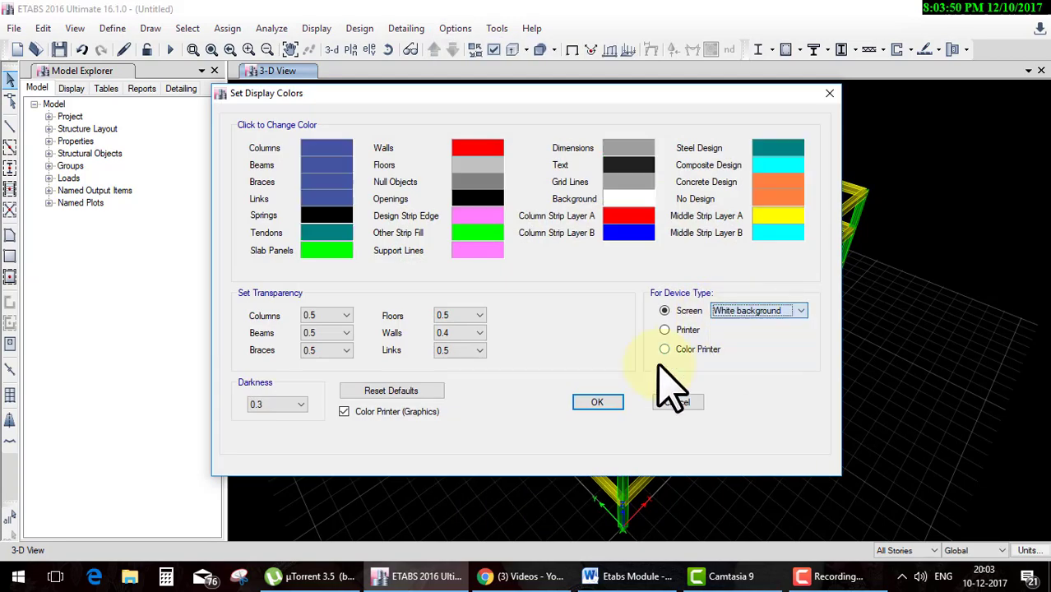
{"action": "left_click", "coordinate": [597, 402]}
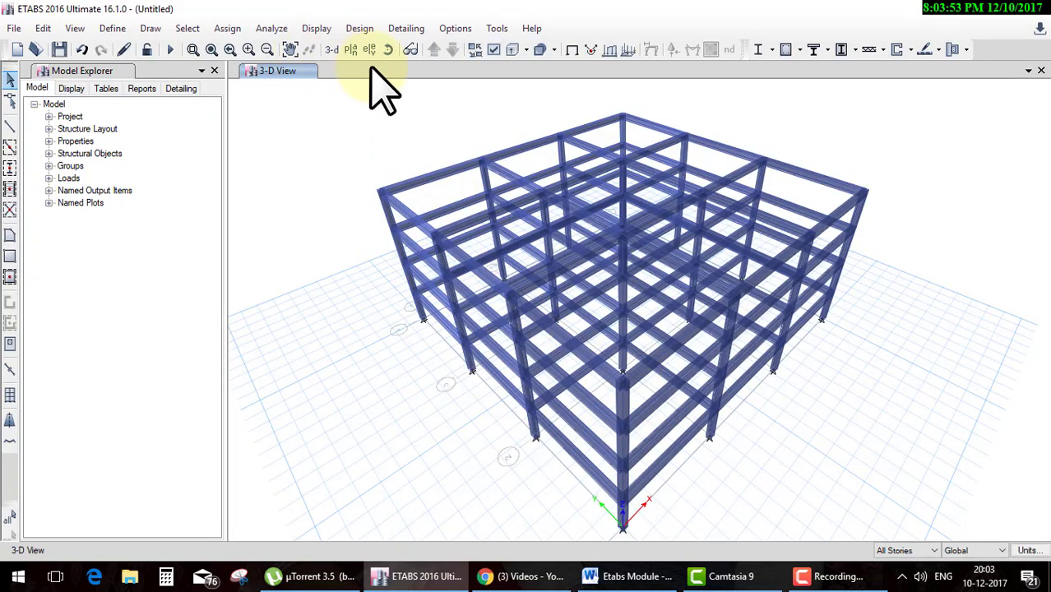
Step: Colour the 3-D view by Section Properties, so beams show red and columns cyan
{"action": "left_click", "coordinate": [492, 51]}
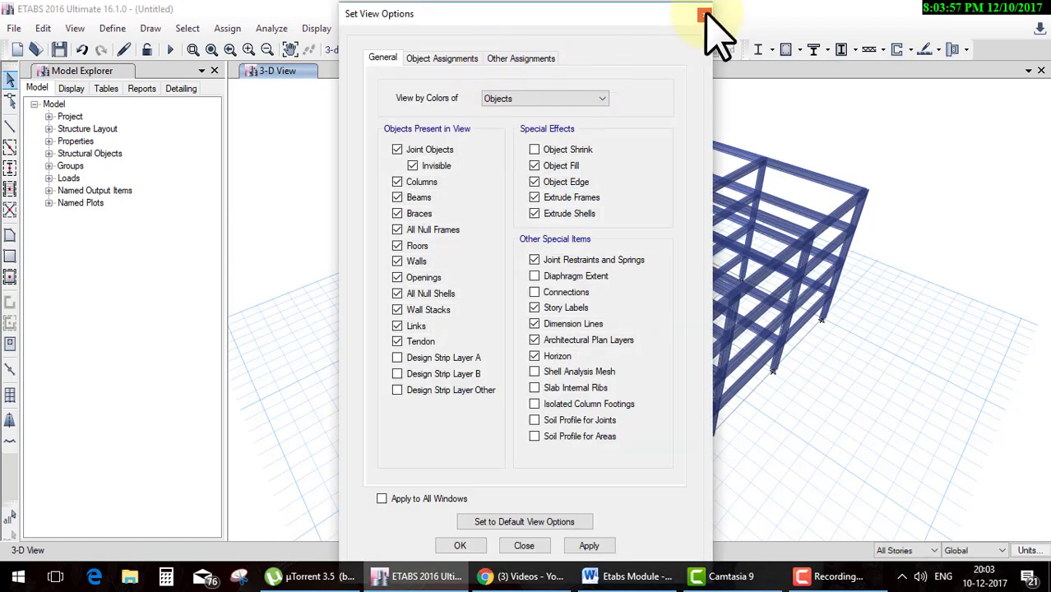
{"action": "left_click_drag", "start_coordinate": [628, 12], "coordinate": [326, 11]}
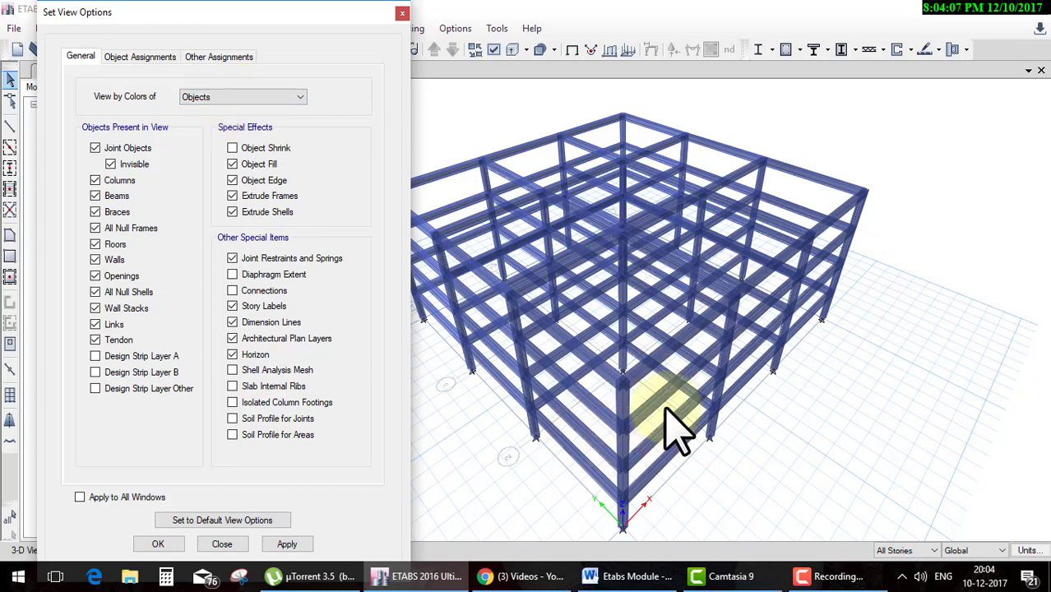
{"action": "left_click", "coordinate": [219, 97]}
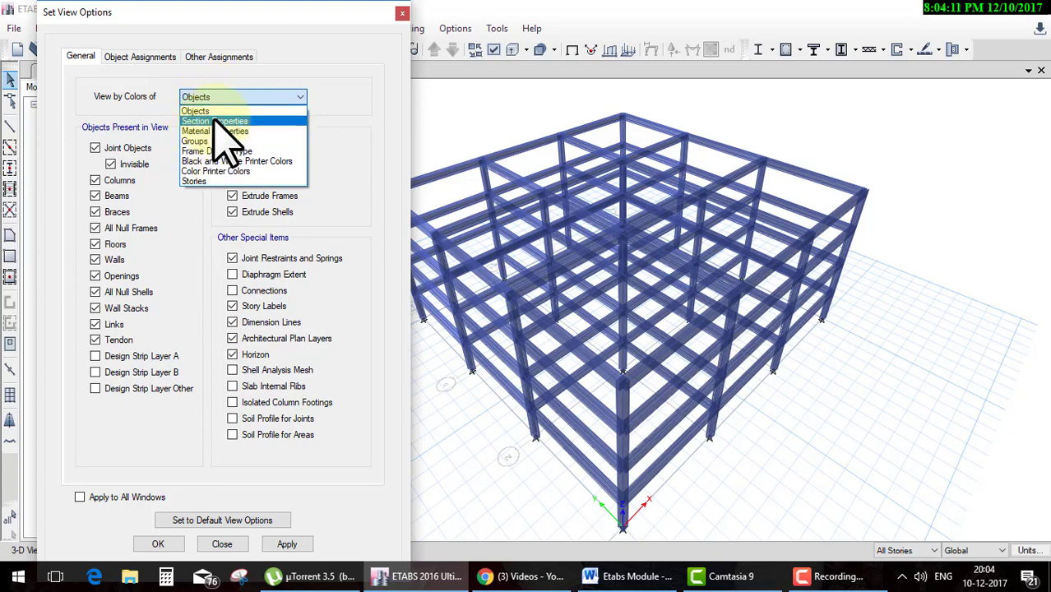
{"action": "left_click", "coordinate": [210, 121]}
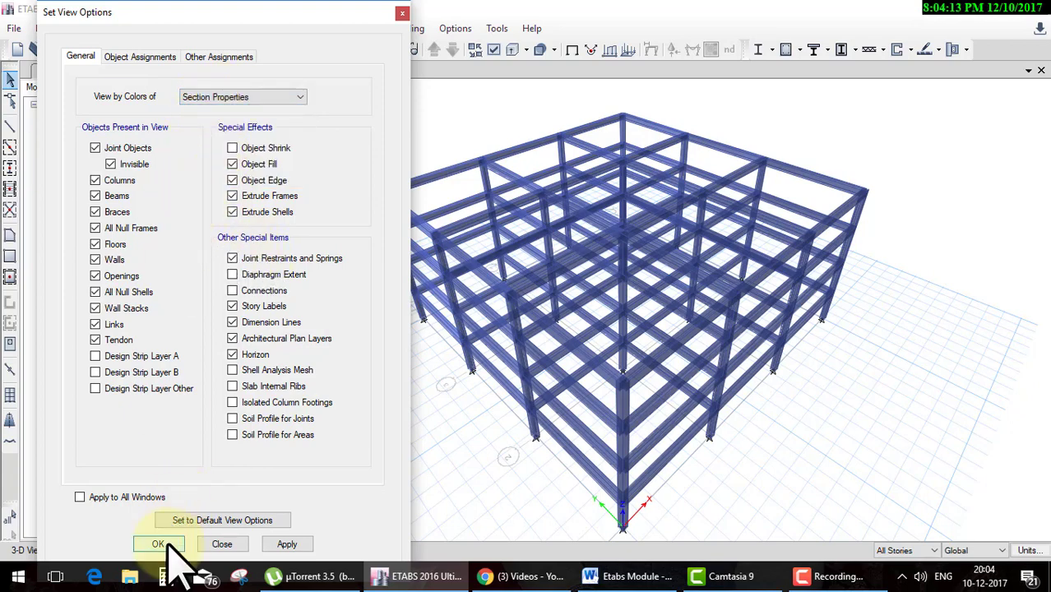
{"action": "left_click", "coordinate": [279, 544]}
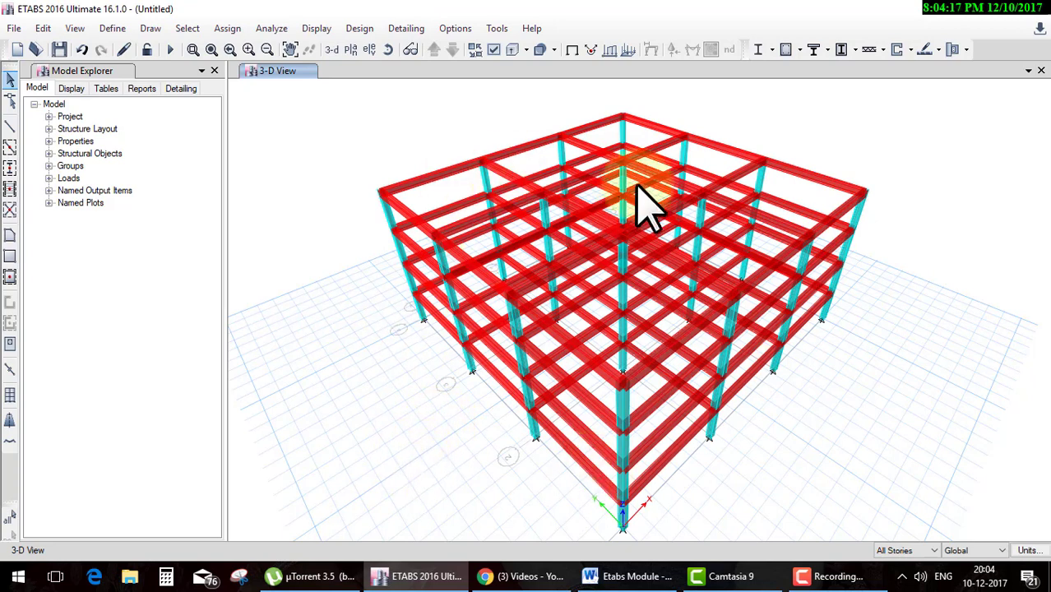
{"action": "left_click", "coordinate": [107, 29]}
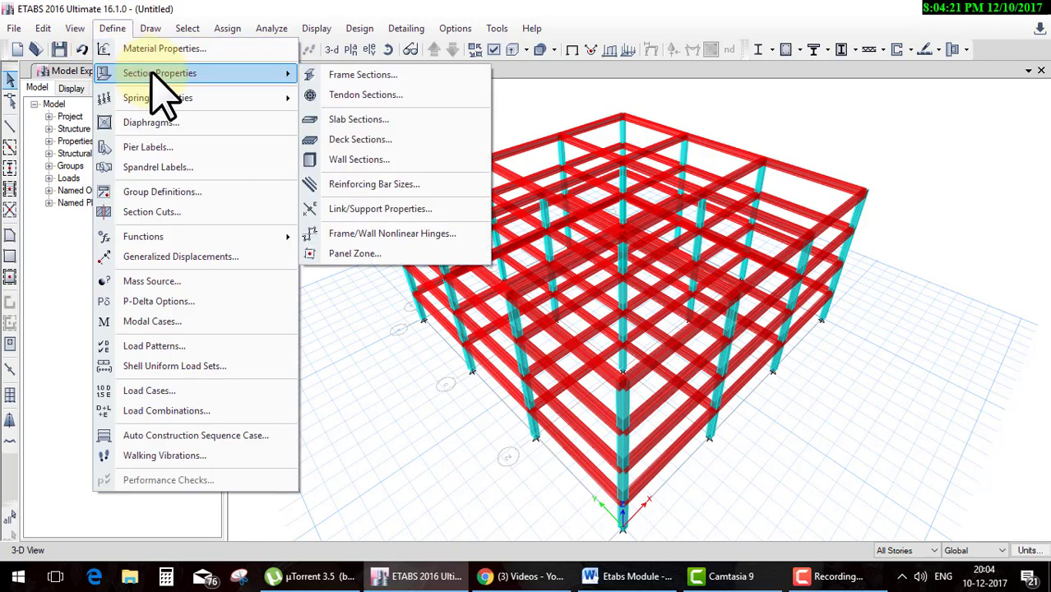
{"action": "left_click", "coordinate": [370, 73]}
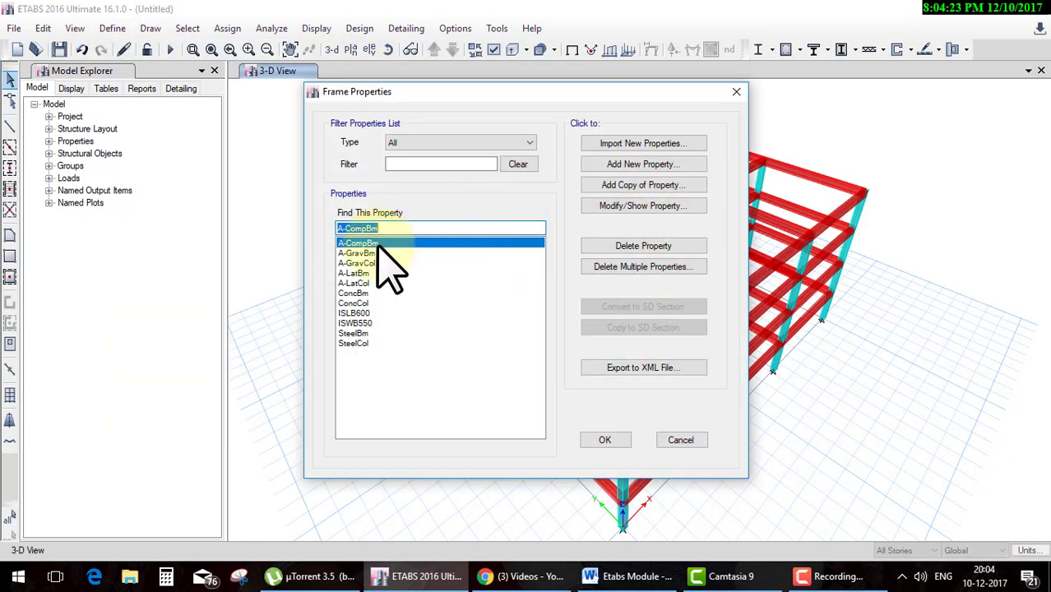
{"action": "left_click", "coordinate": [355, 292]}
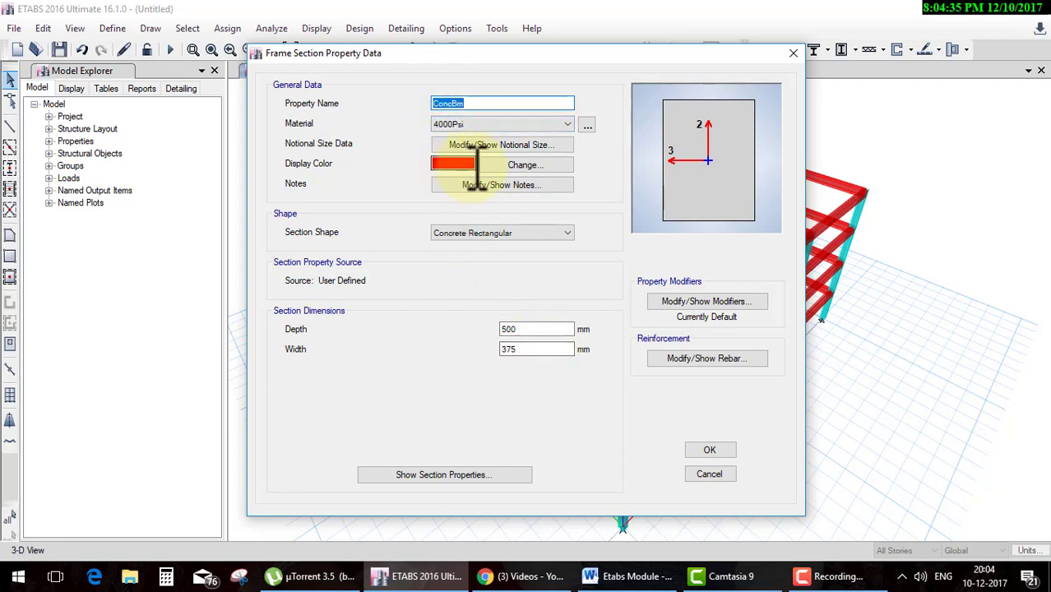
{"action": "left_click", "coordinate": [711, 450]}
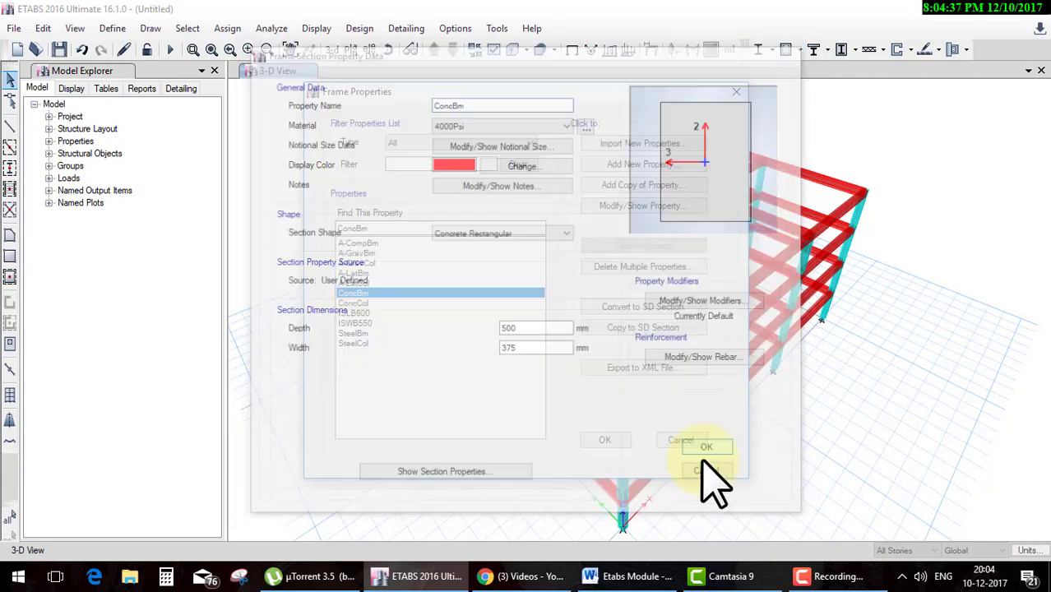
{"action": "left_click", "coordinate": [675, 440]}
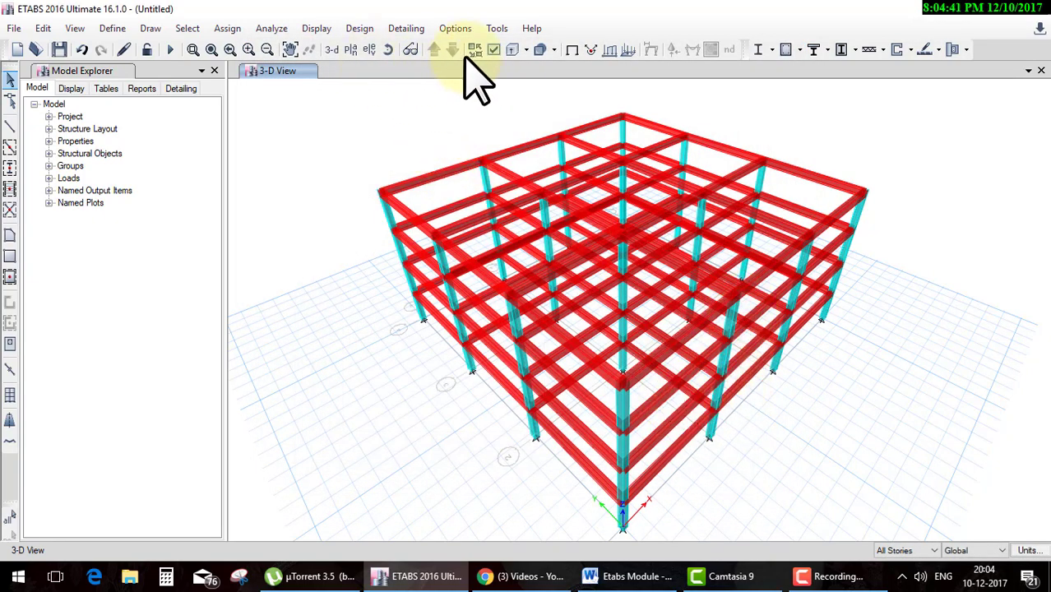
Step: Set View by Colors of to Material Properties so the concrete frame turns grey
{"action": "left_click", "coordinate": [493, 50]}
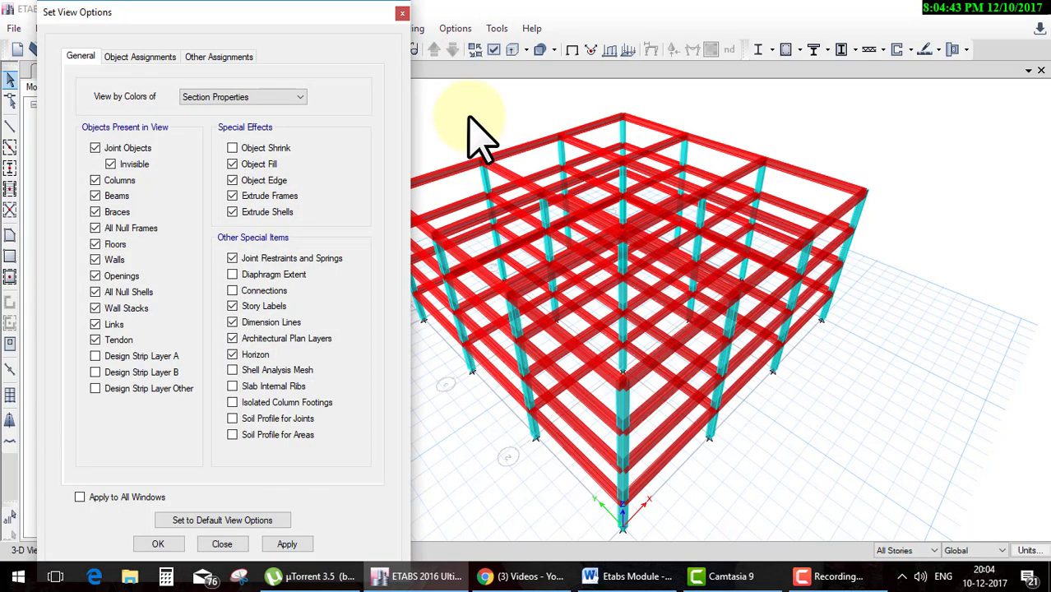
{"action": "left_click", "coordinate": [240, 97]}
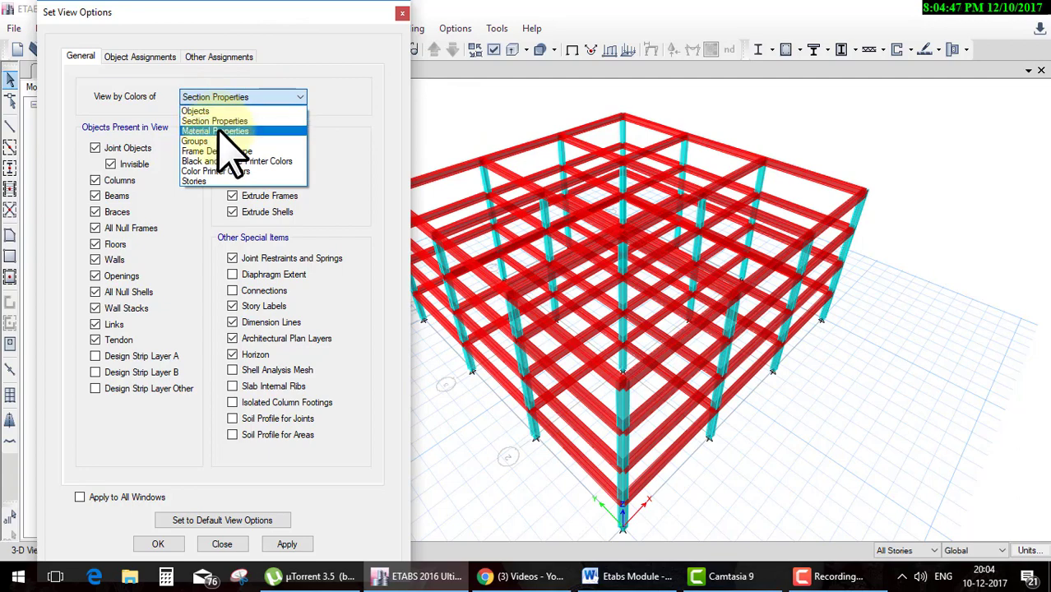
{"action": "left_click", "coordinate": [215, 131]}
{"action": "left_click", "coordinate": [161, 546]}
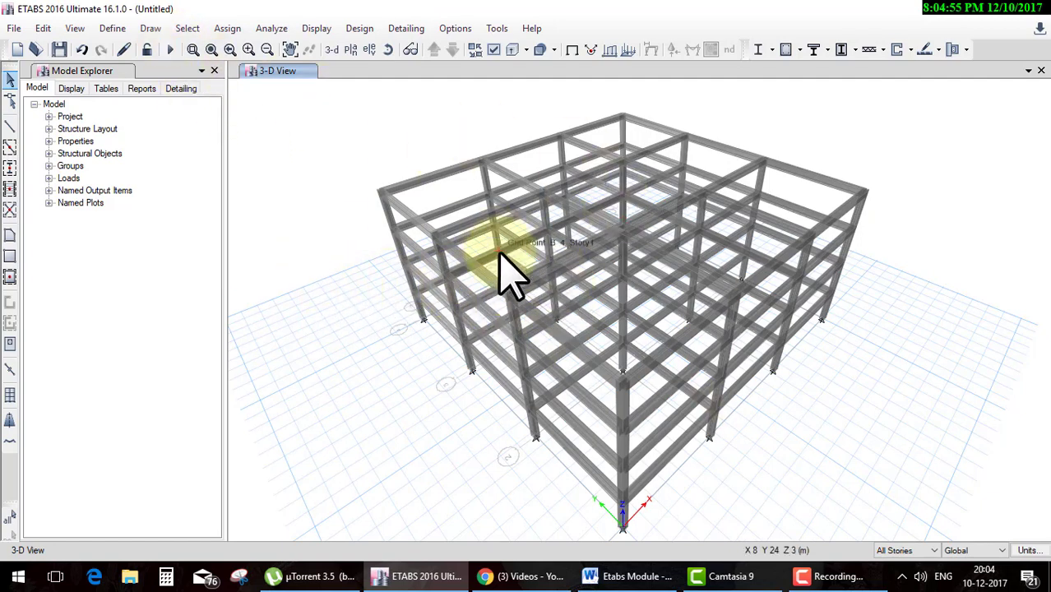
Step: Review the A992Fy50 and 4000Psi material data, then close Define Materials unchanged
{"action": "left_click", "coordinate": [116, 28]}
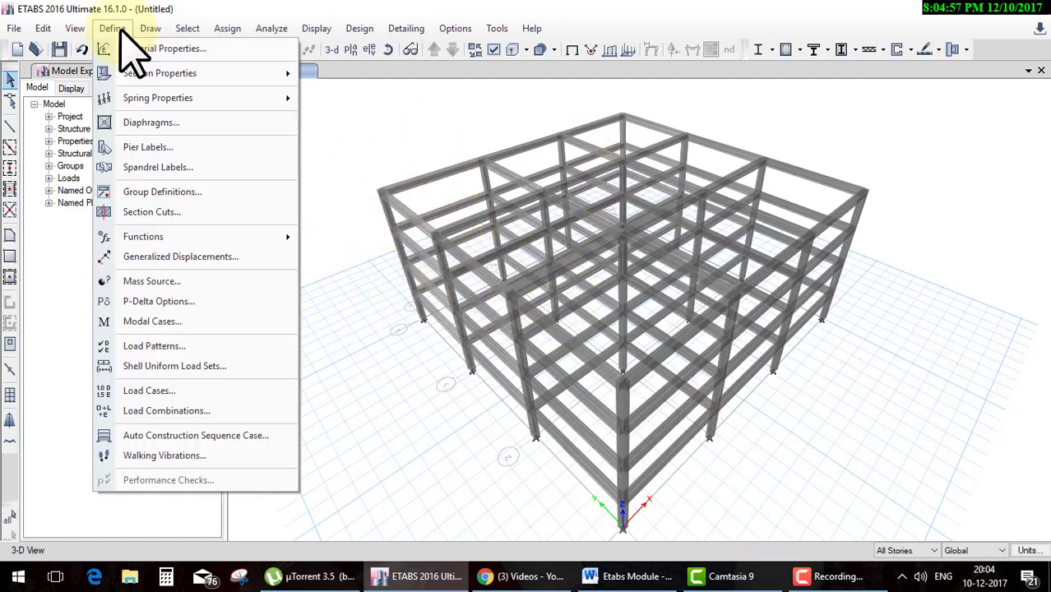
{"action": "left_click", "coordinate": [129, 48]}
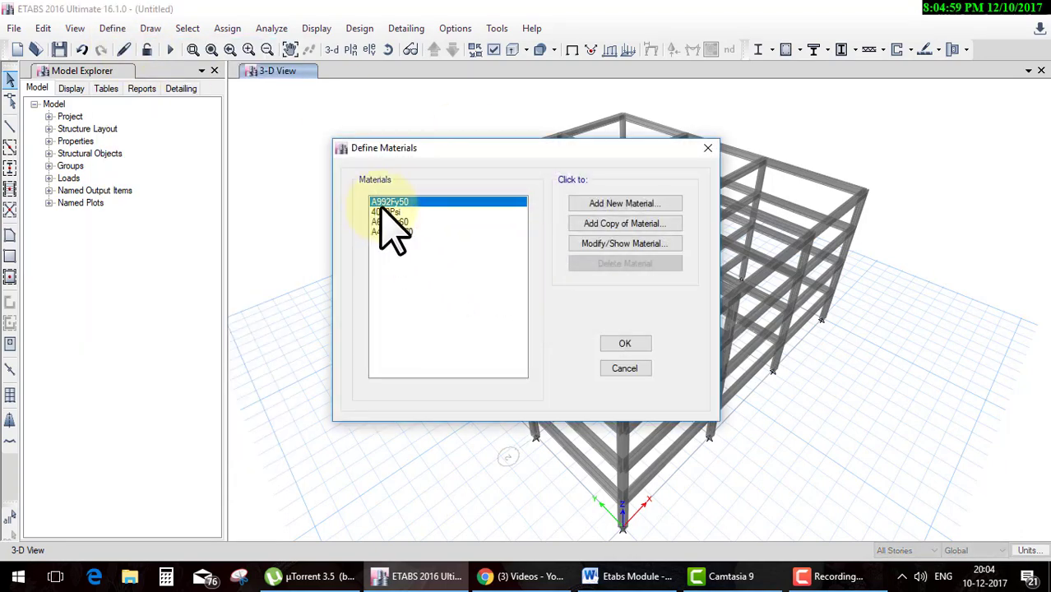
{"action": "double_click", "coordinate": [392, 203]}
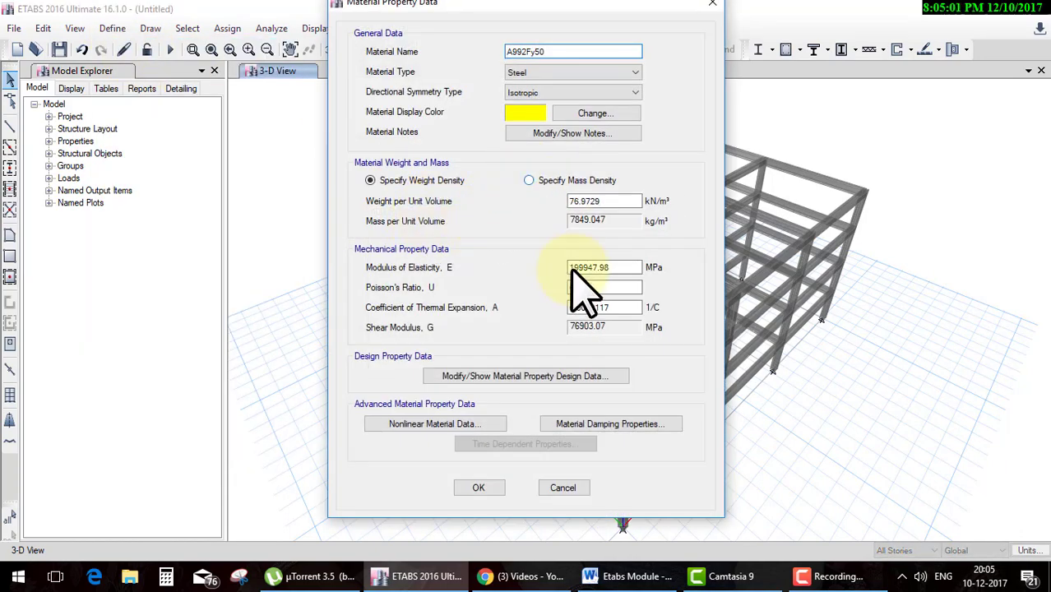
{"action": "left_click", "coordinate": [566, 488]}
{"action": "double_click", "coordinate": [401, 213]}
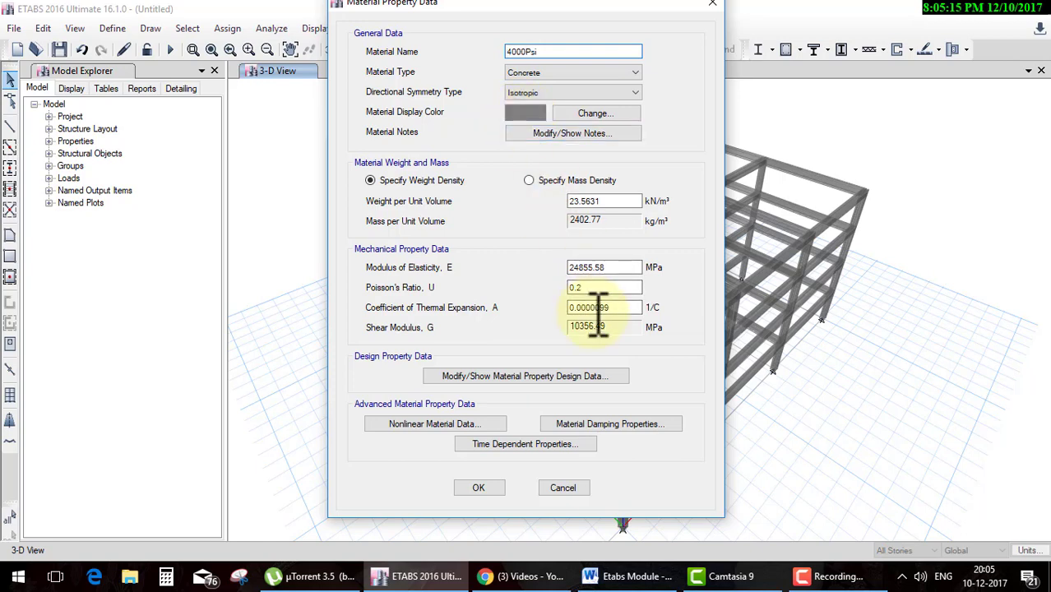
{"action": "left_click", "coordinate": [567, 487]}
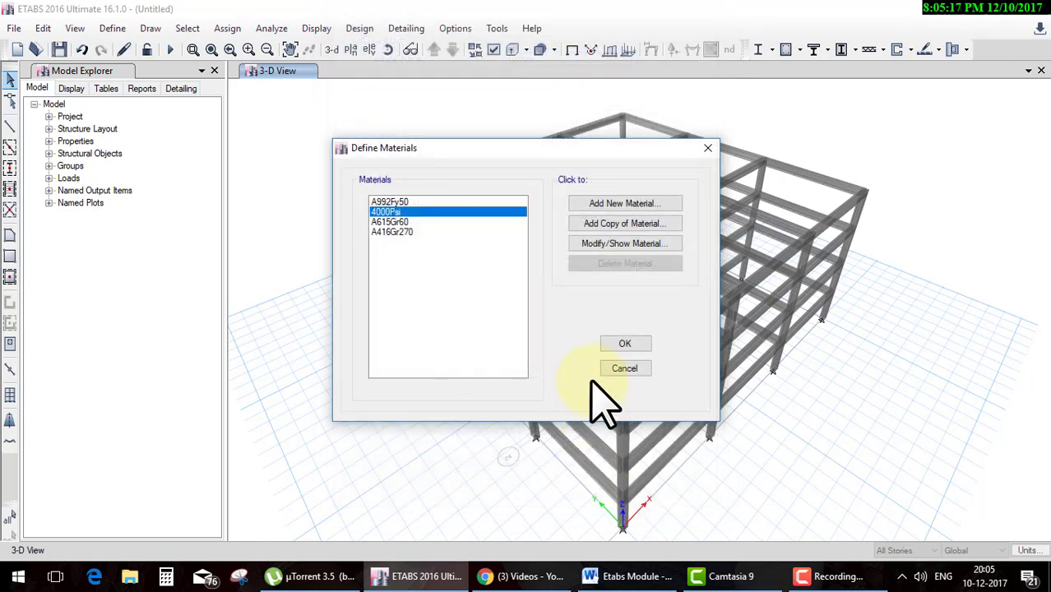
{"action": "left_click", "coordinate": [613, 366]}
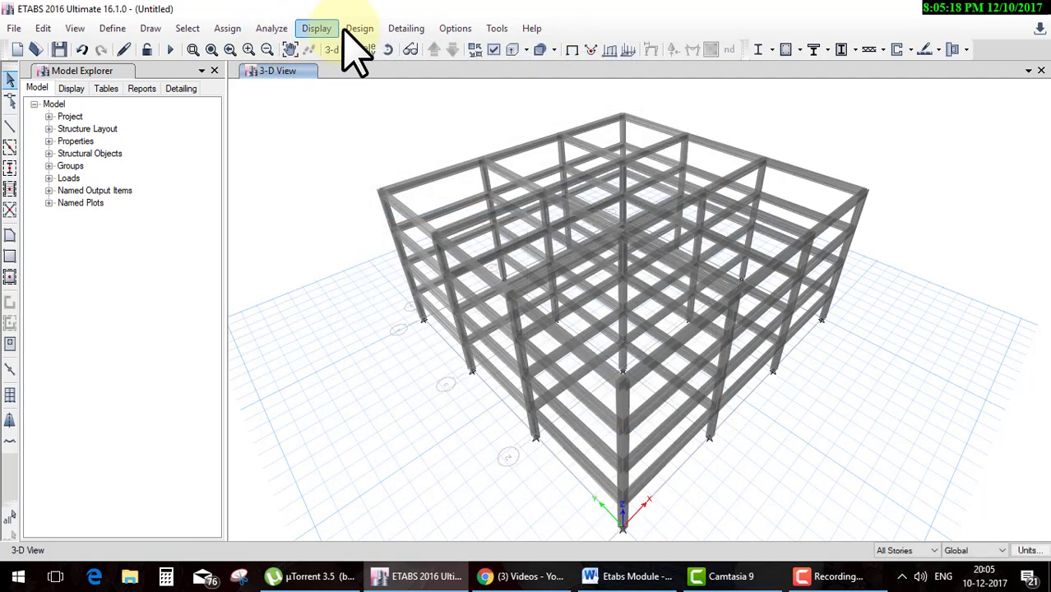
Step: Set View by Colors of to Stories, giving each floor level its own colour
{"action": "left_click", "coordinate": [485, 51]}
{"action": "left_click", "coordinate": [269, 97]}
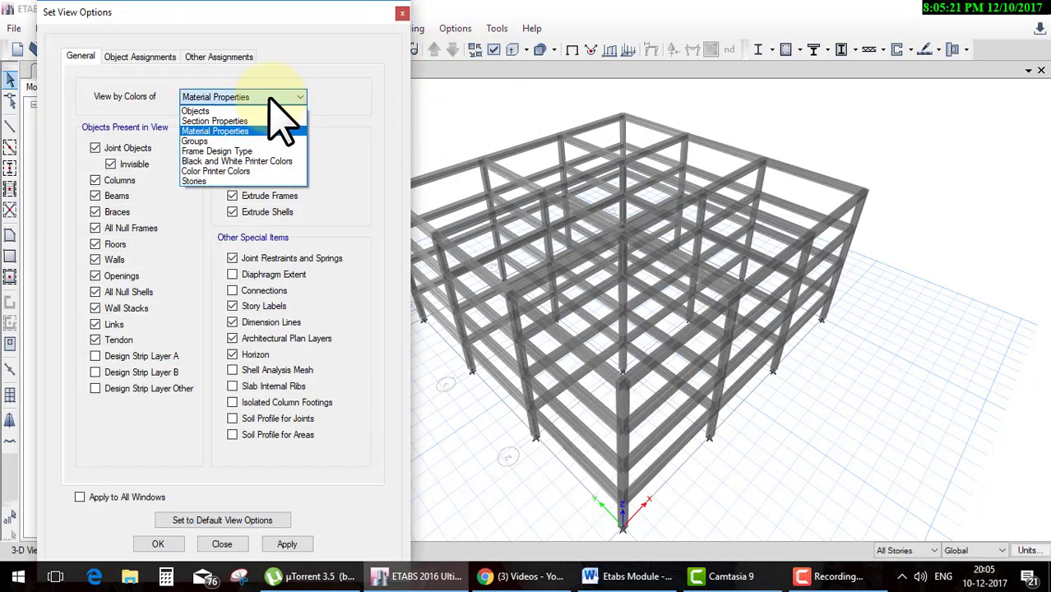
{"action": "left_click", "coordinate": [239, 181]}
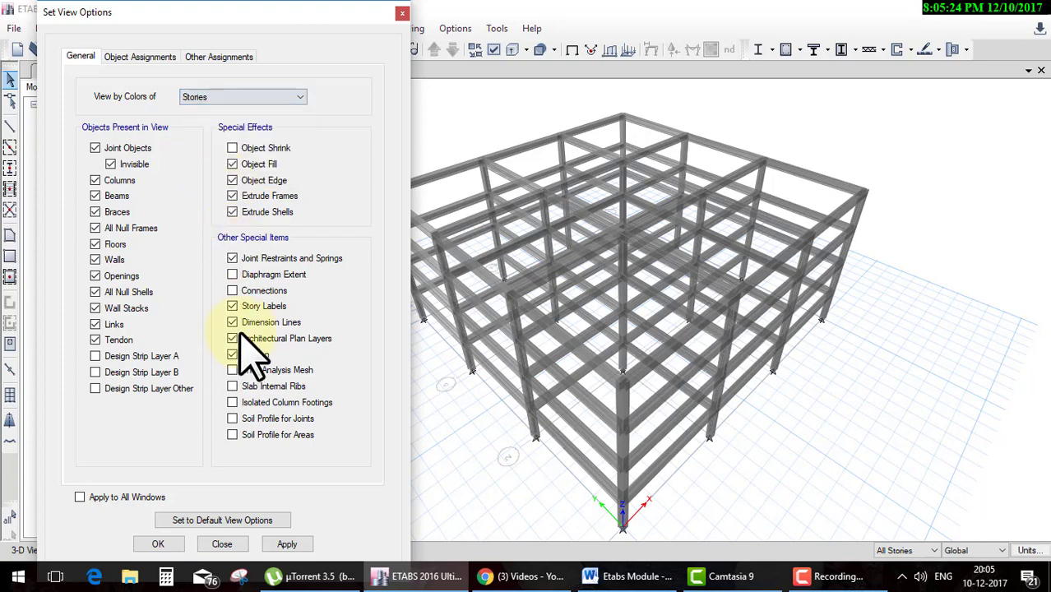
{"action": "left_click", "coordinate": [158, 545]}
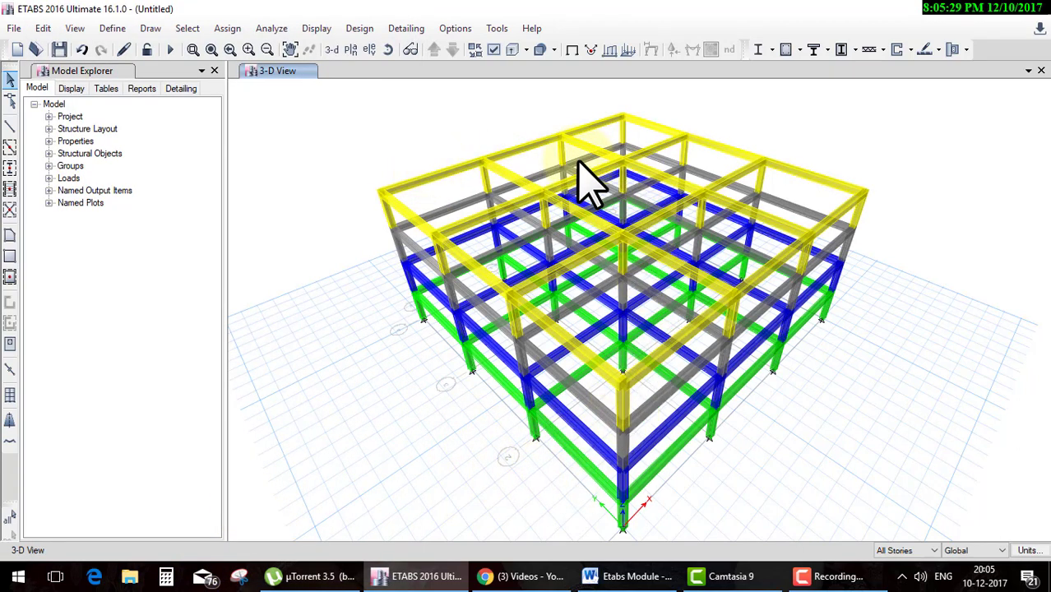
Step: Toggle joint objects off and back on, then hide the columns in the 3-D view
{"action": "left_click", "coordinate": [493, 51]}
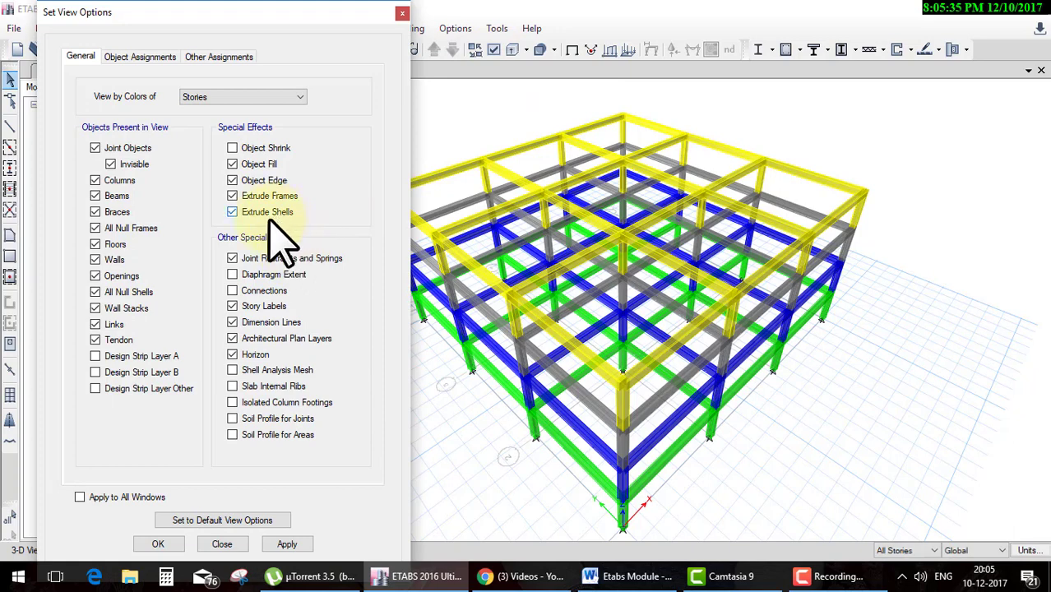
{"action": "left_click", "coordinate": [107, 150]}
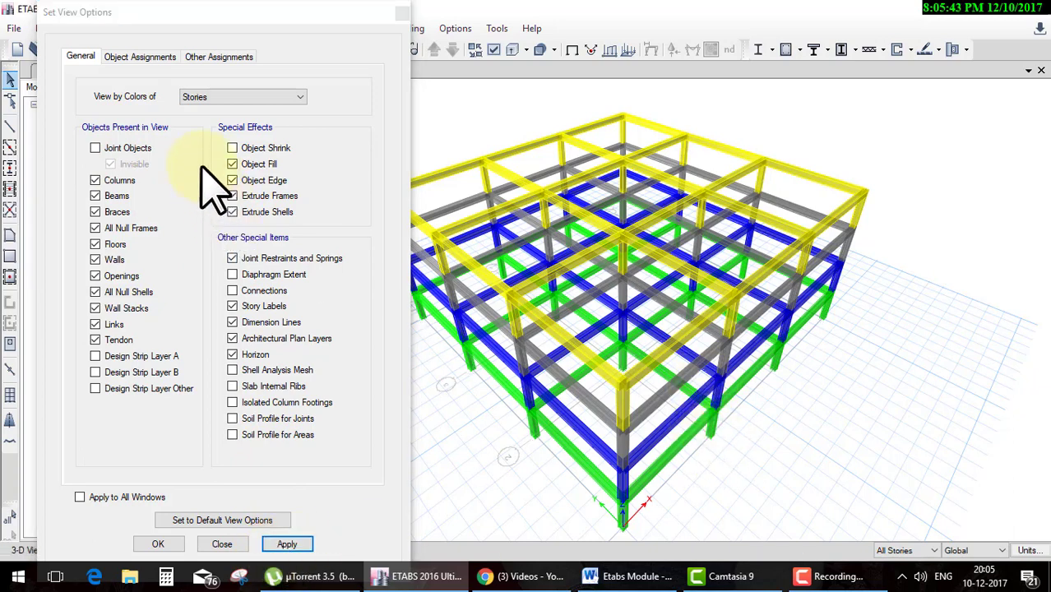
{"action": "left_click", "coordinate": [138, 149]}
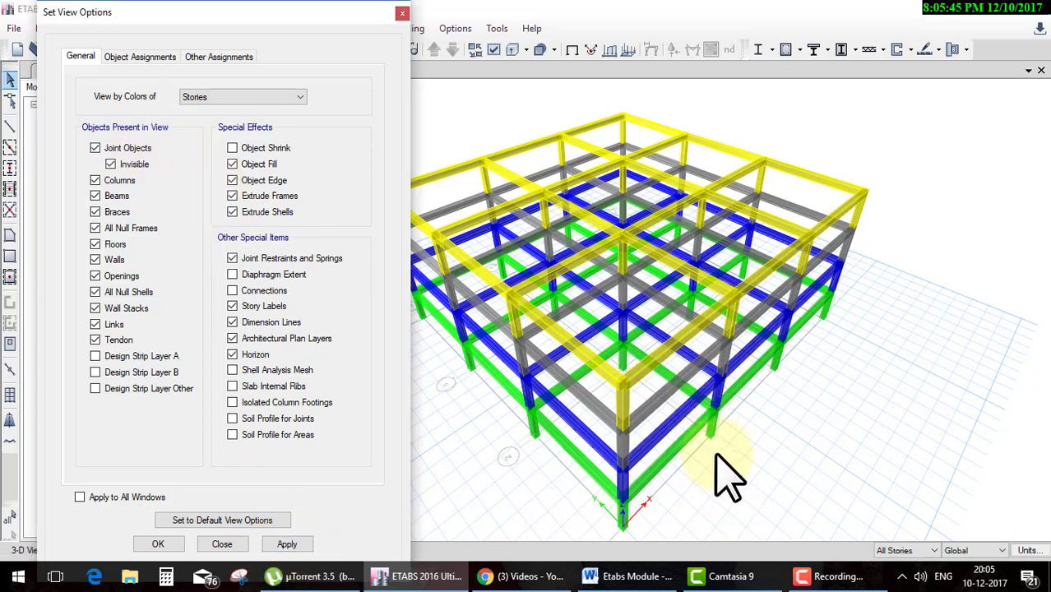
{"action": "left_click", "coordinate": [300, 545]}
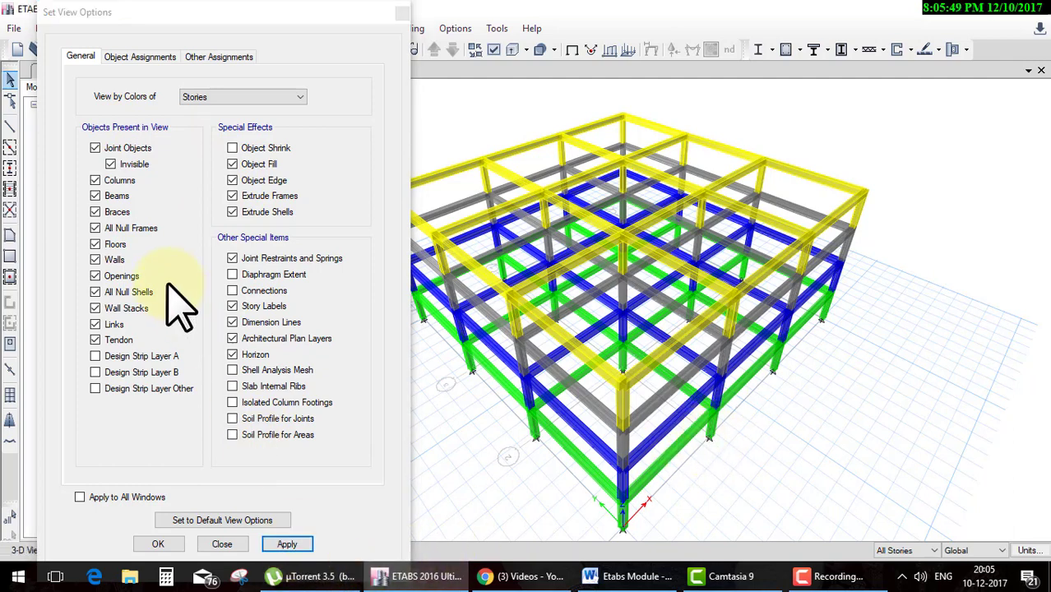
{"action": "left_click", "coordinate": [119, 180]}
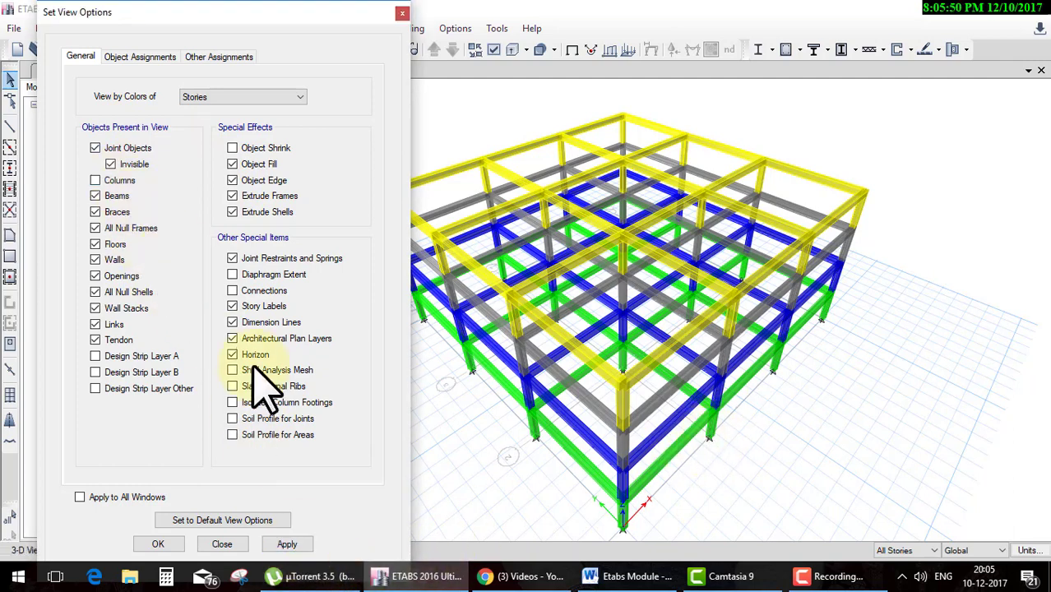
{"action": "left_click", "coordinate": [300, 544]}
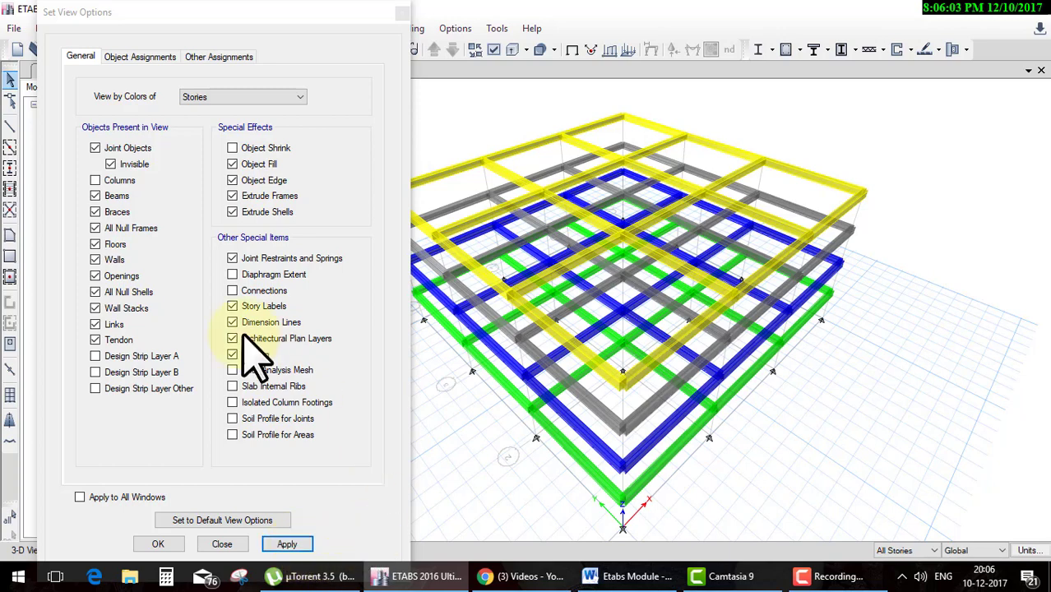
Step: Show columns with beams hidden, then hide both, leaving only joints and grid lines
{"action": "left_click", "coordinate": [115, 183]}
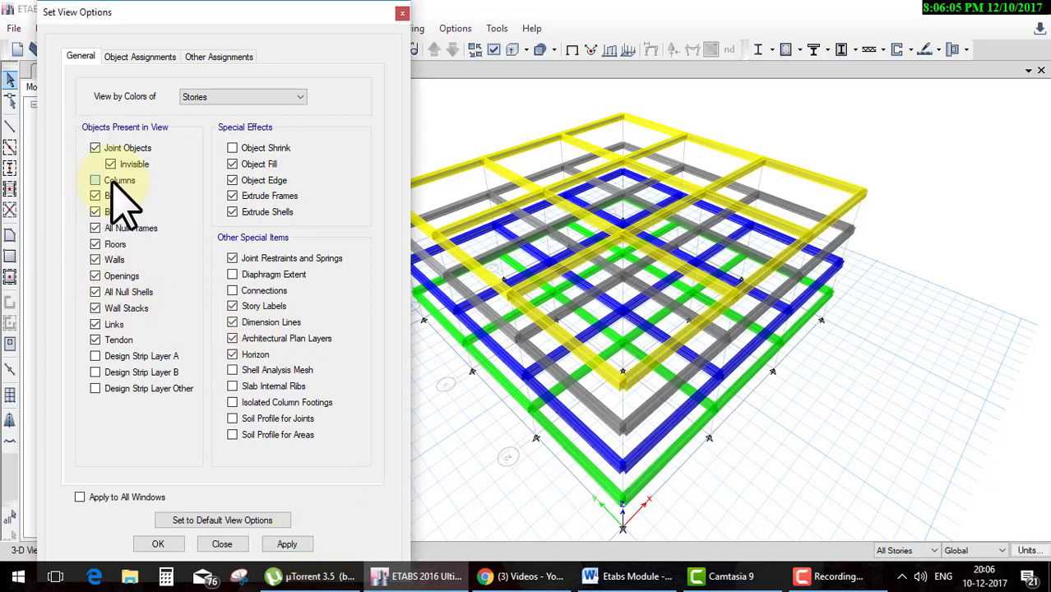
{"action": "left_click", "coordinate": [114, 198]}
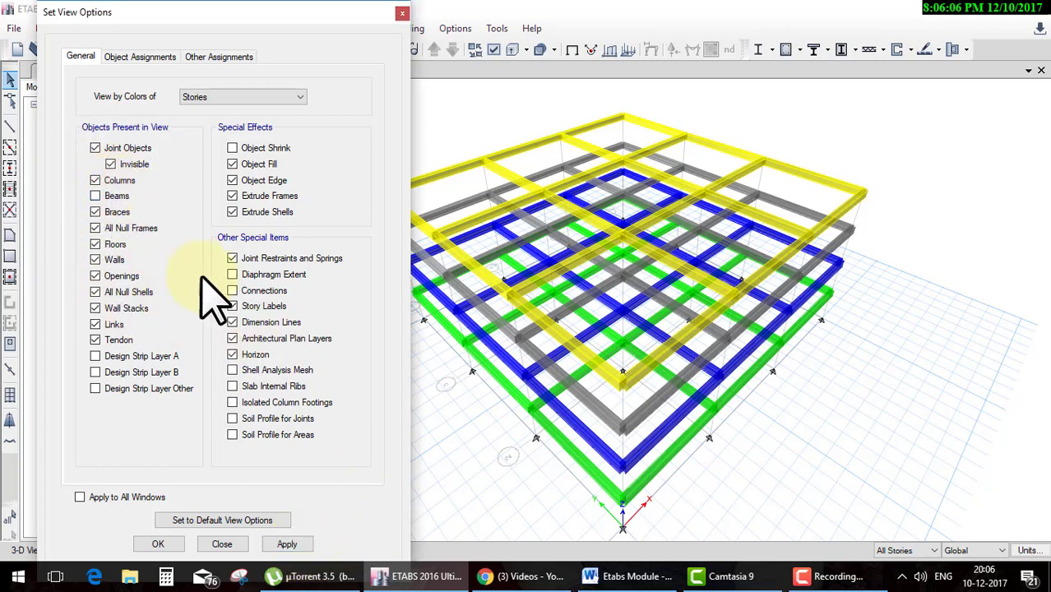
{"action": "left_click", "coordinate": [298, 541]}
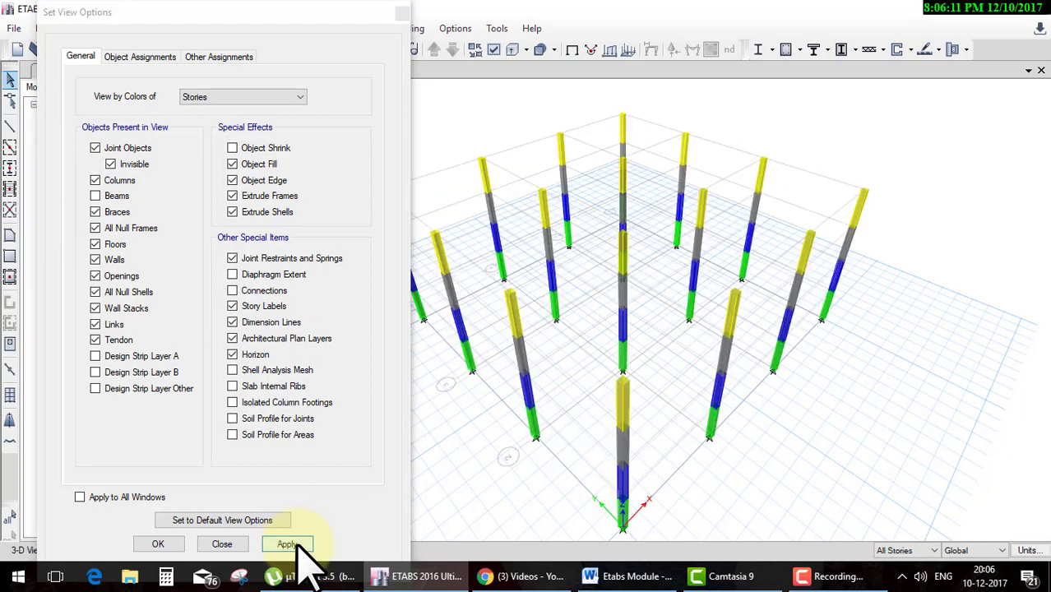
{"action": "left_click", "coordinate": [114, 195]}
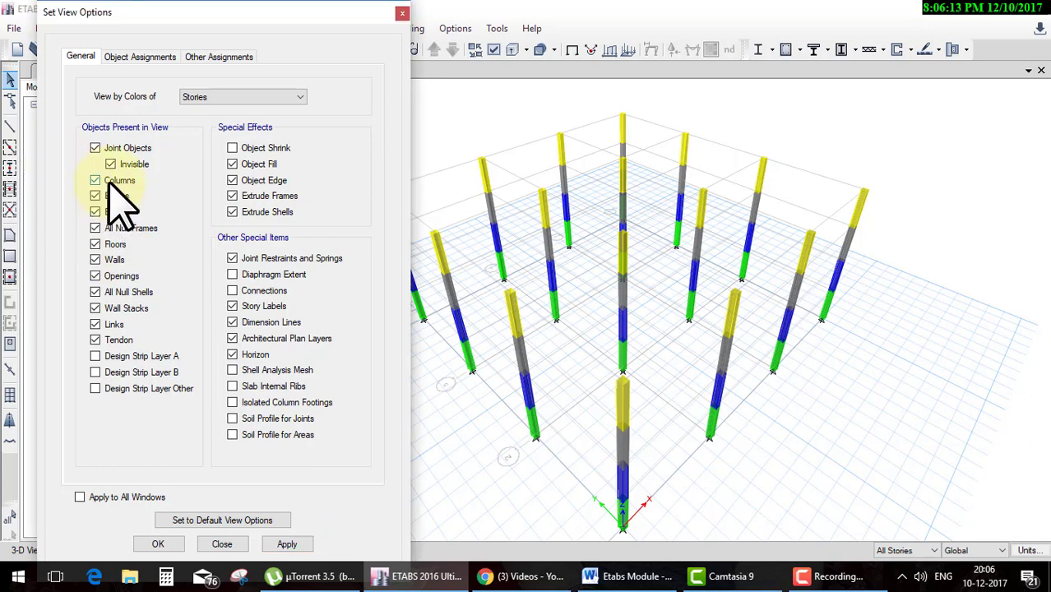
{"action": "left_click", "coordinate": [113, 196]}
{"action": "left_click", "coordinate": [287, 545]}
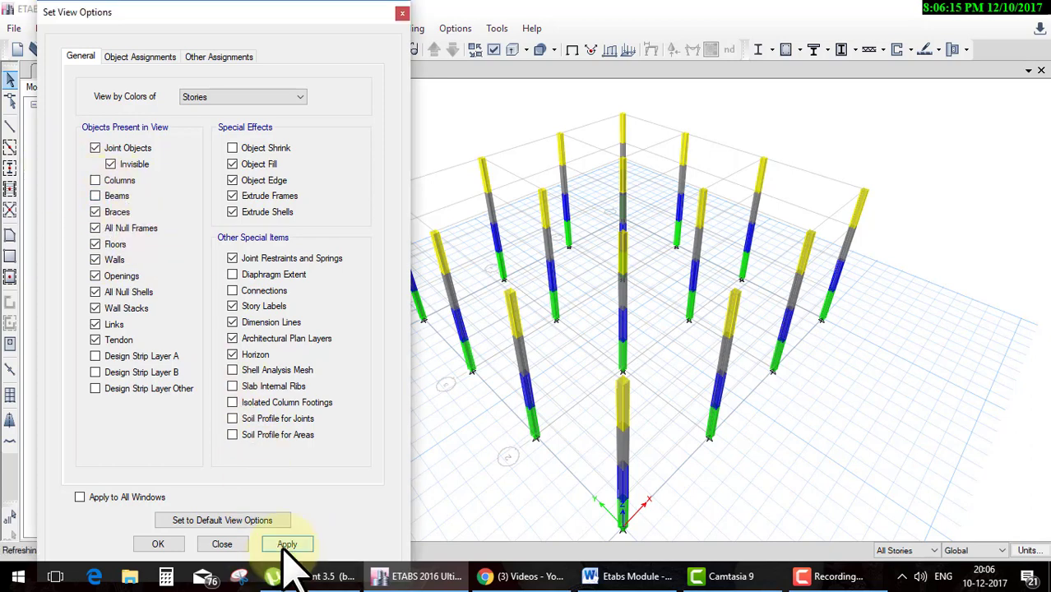
{"action": "left_click", "coordinate": [115, 180]}
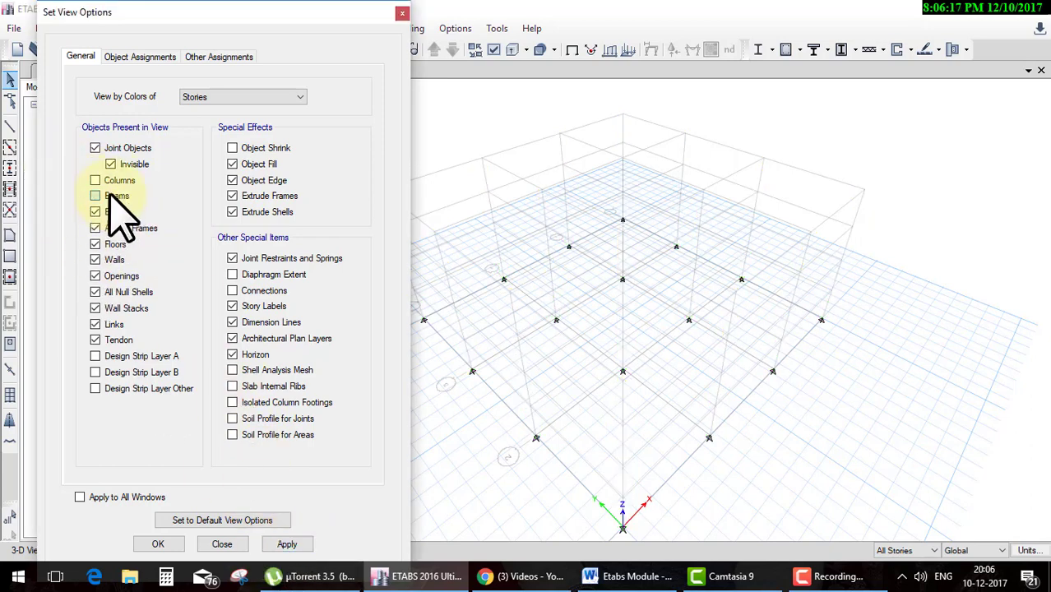
{"action": "left_click", "coordinate": [287, 544]}
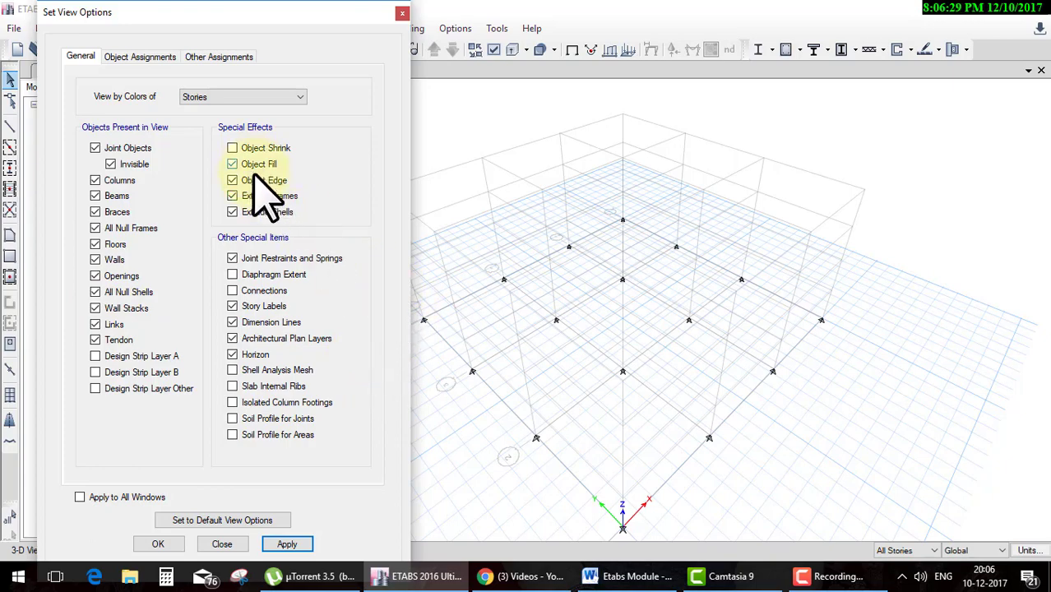
Step: Restore beams and columns, compare thin-line display, then return to extruded members
{"action": "left_click", "coordinate": [287, 543]}
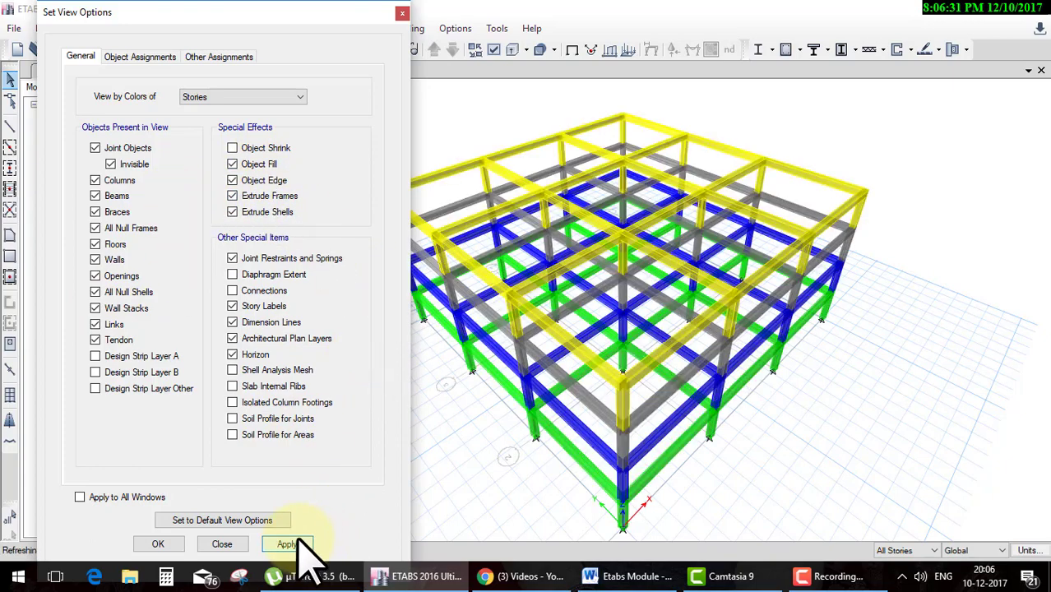
{"action": "left_click", "coordinate": [255, 197]}
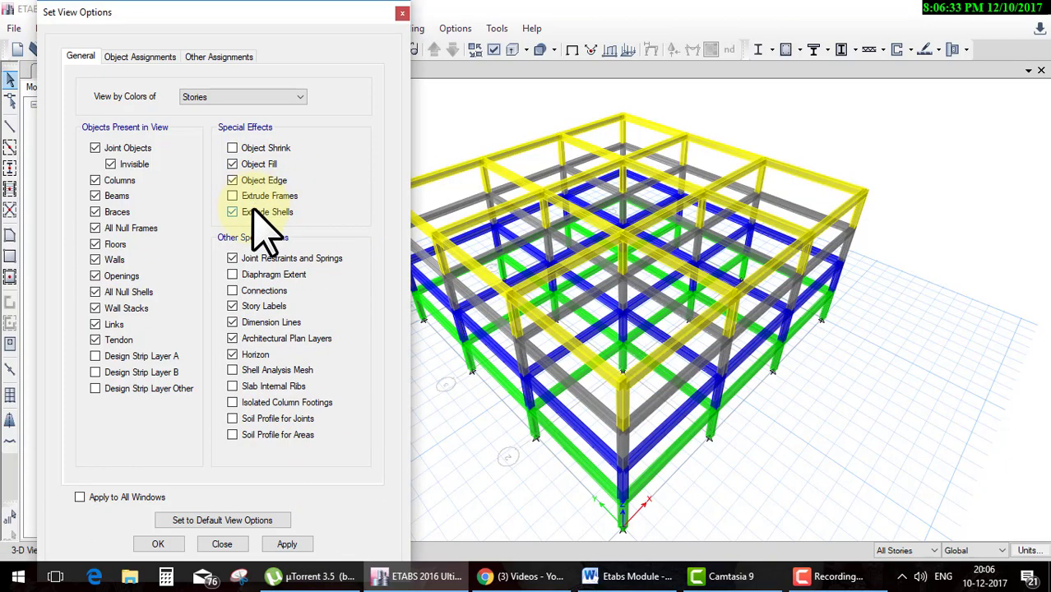
{"action": "left_click", "coordinate": [292, 545]}
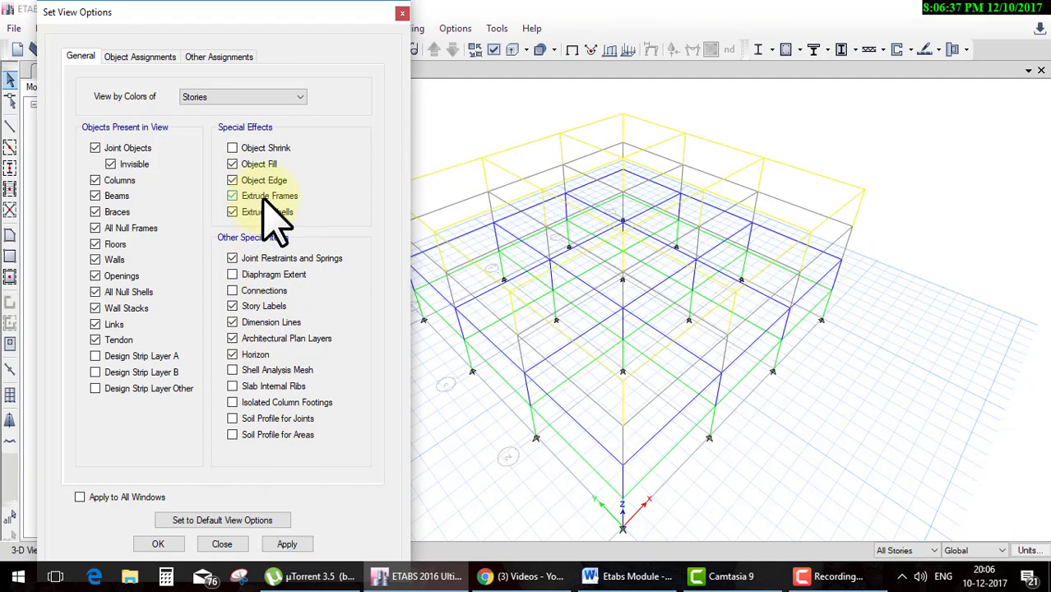
{"action": "left_click", "coordinate": [264, 198]}
{"action": "left_click", "coordinate": [290, 544]}
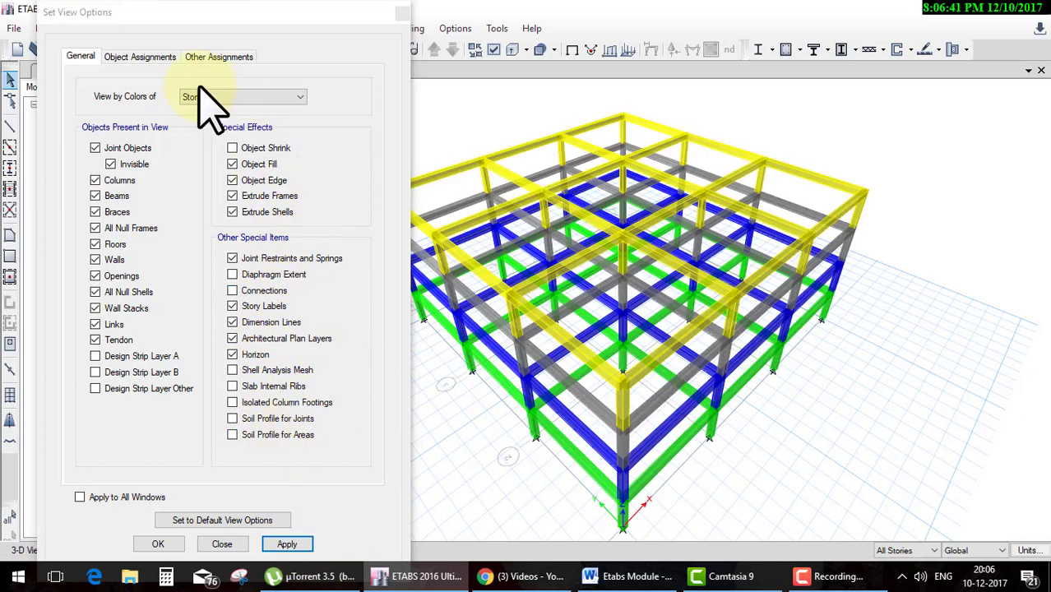
Step: Try joint labels and joint unique names in the 3-D view, then turn both off
{"action": "left_click", "coordinate": [156, 57]}
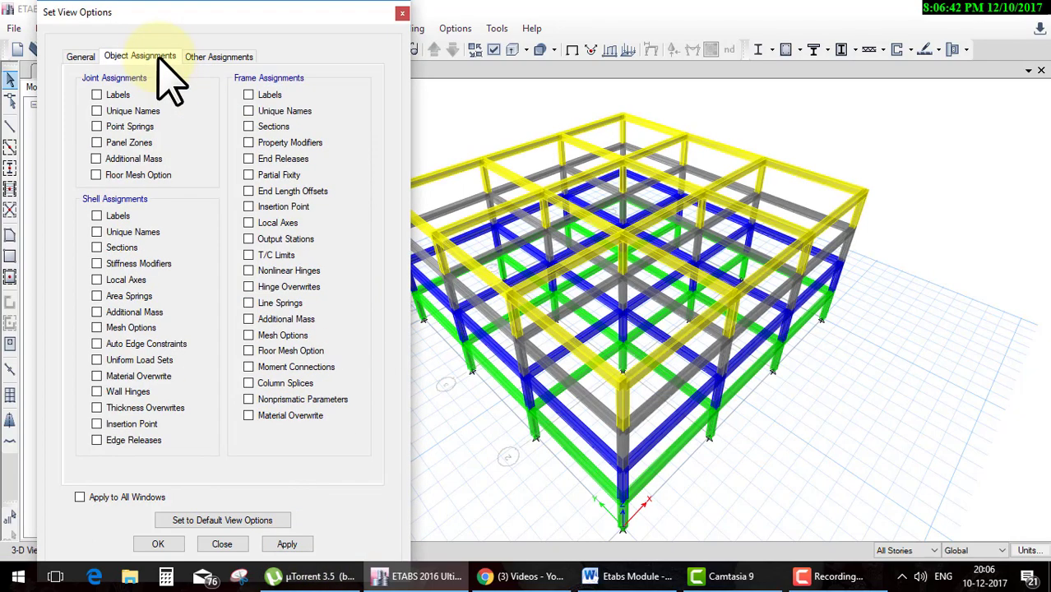
{"action": "left_click", "coordinate": [96, 94]}
{"action": "left_click", "coordinate": [296, 548]}
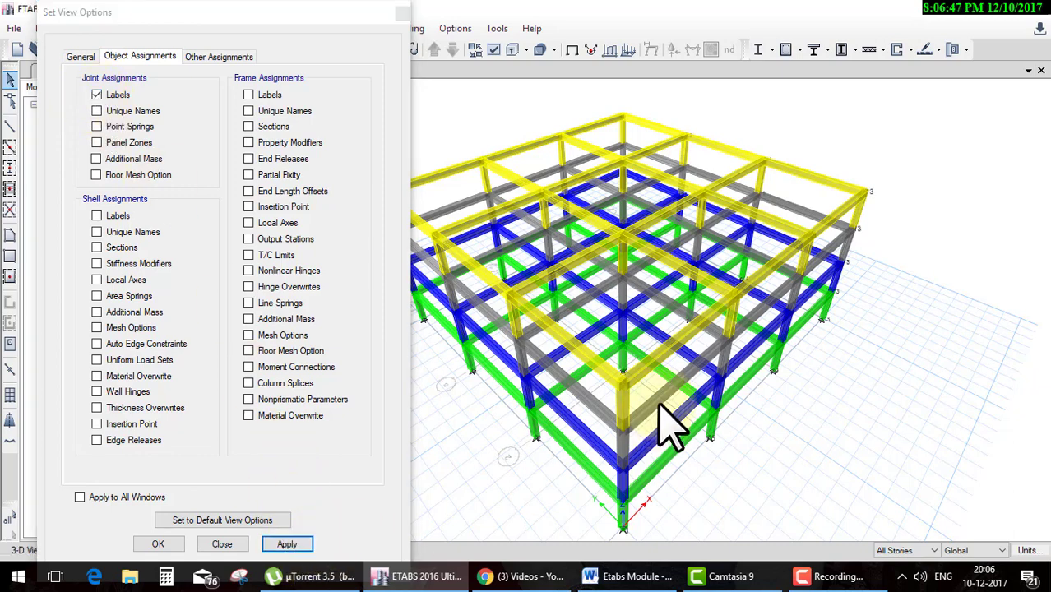
{"action": "left_click", "coordinate": [115, 96]}
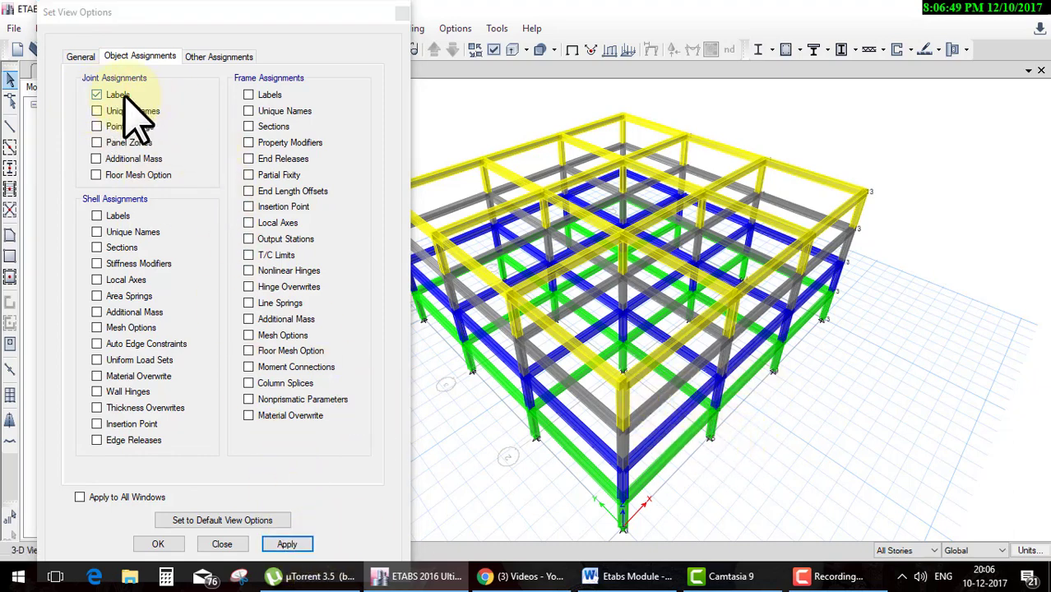
{"action": "left_click", "coordinate": [127, 111]}
{"action": "left_click", "coordinate": [298, 546]}
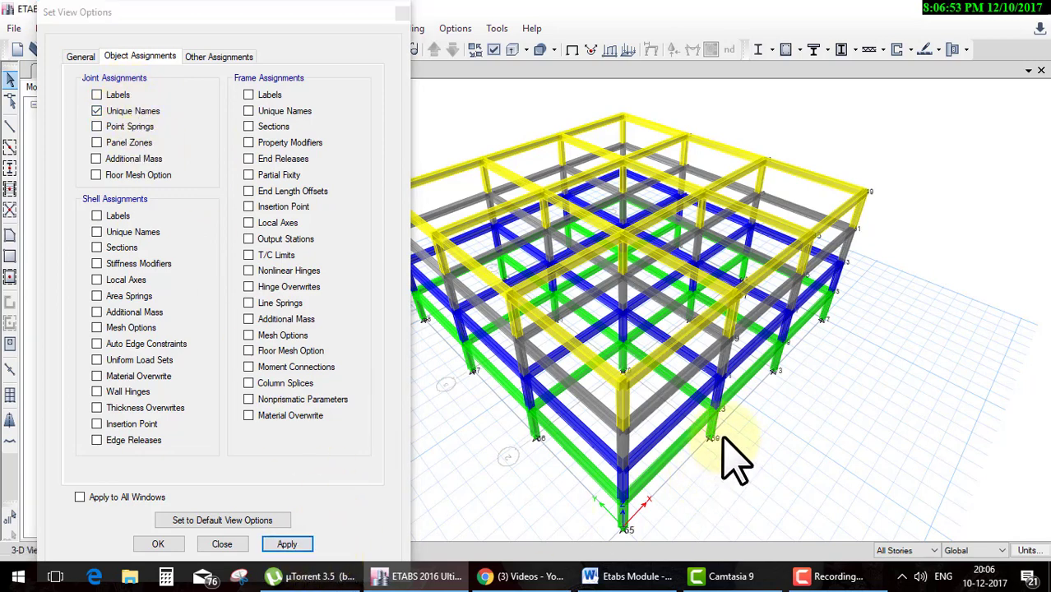
{"action": "left_click", "coordinate": [130, 111]}
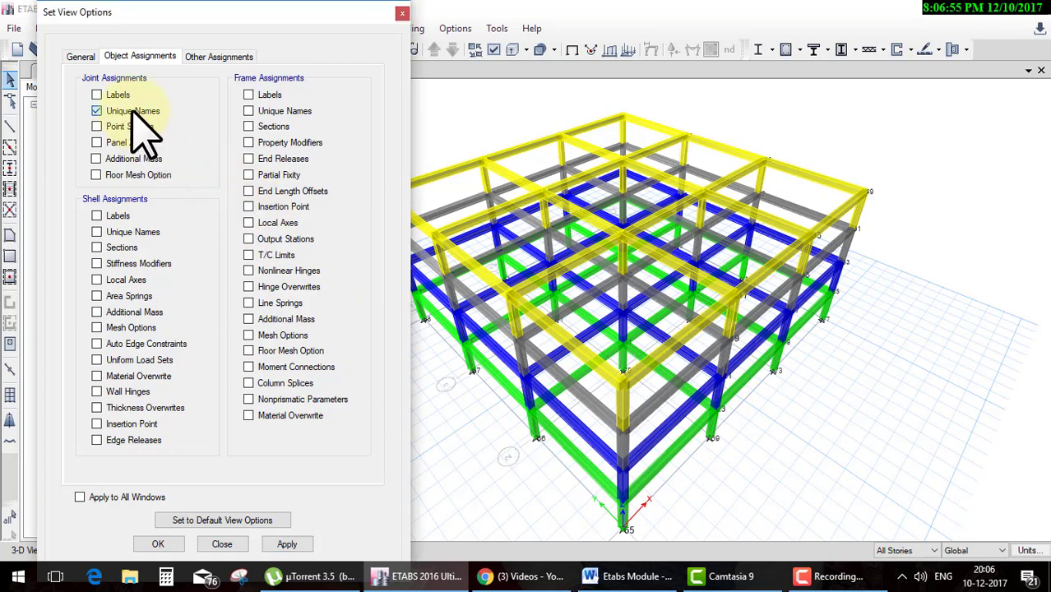
Step: Show frame labels and switch frames from extruded solids to thin lines
{"action": "left_click", "coordinate": [269, 94]}
{"action": "left_click", "coordinate": [283, 544]}
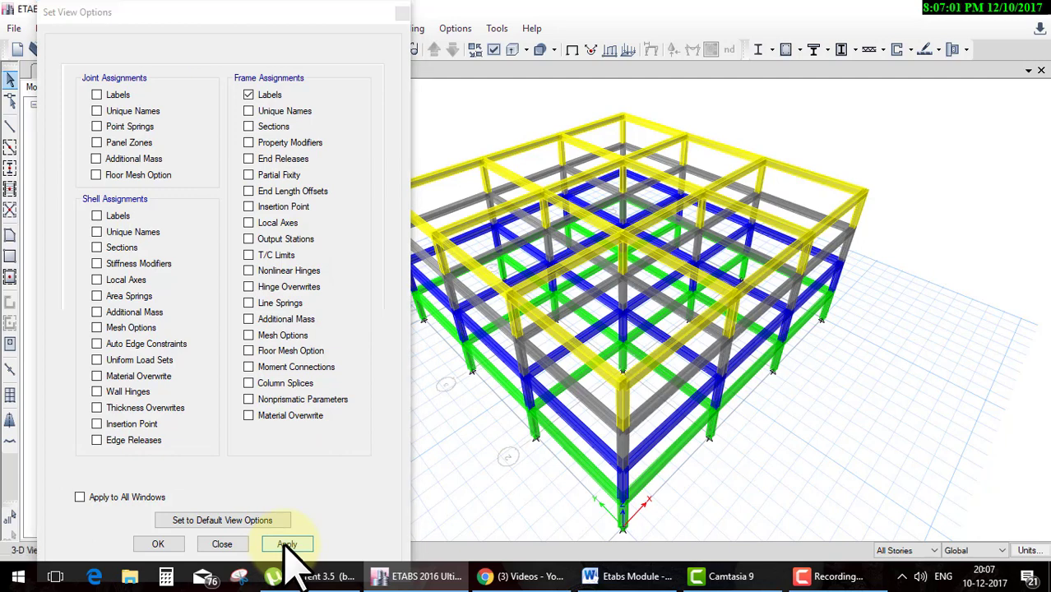
{"action": "left_click", "coordinate": [79, 55]}
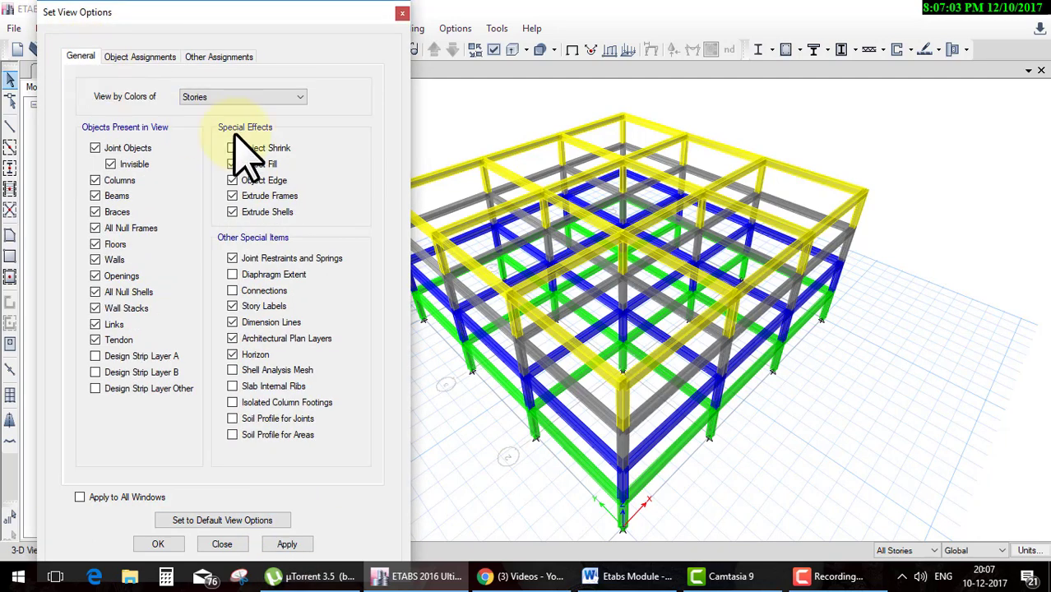
{"action": "left_click", "coordinate": [265, 197]}
{"action": "left_click", "coordinate": [287, 544]}
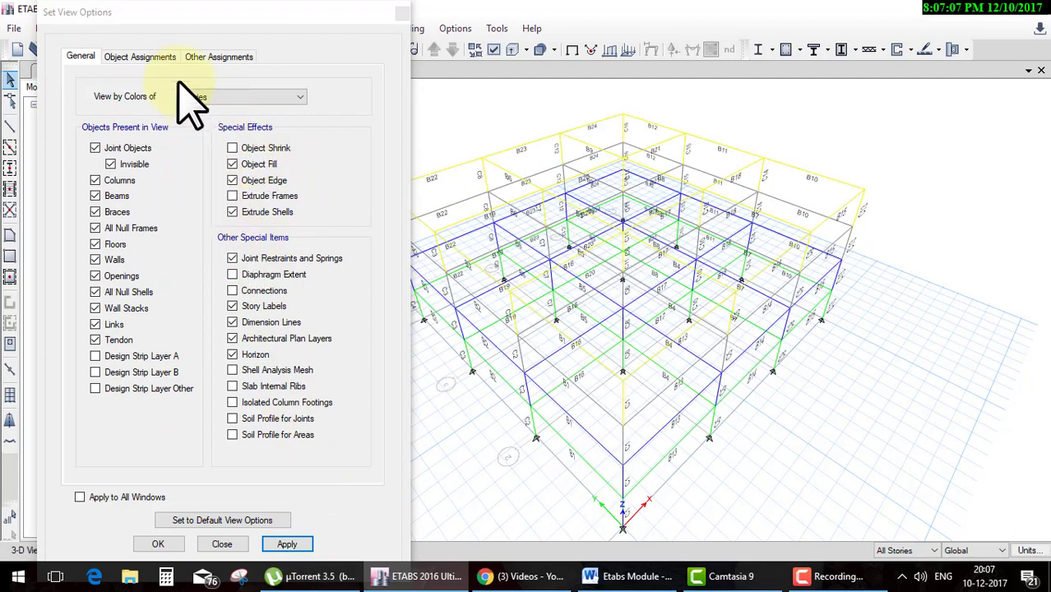
Step: Turn off frame labels, try section labels and local axes, then close keeping thin lines
{"action": "left_click", "coordinate": [140, 59]}
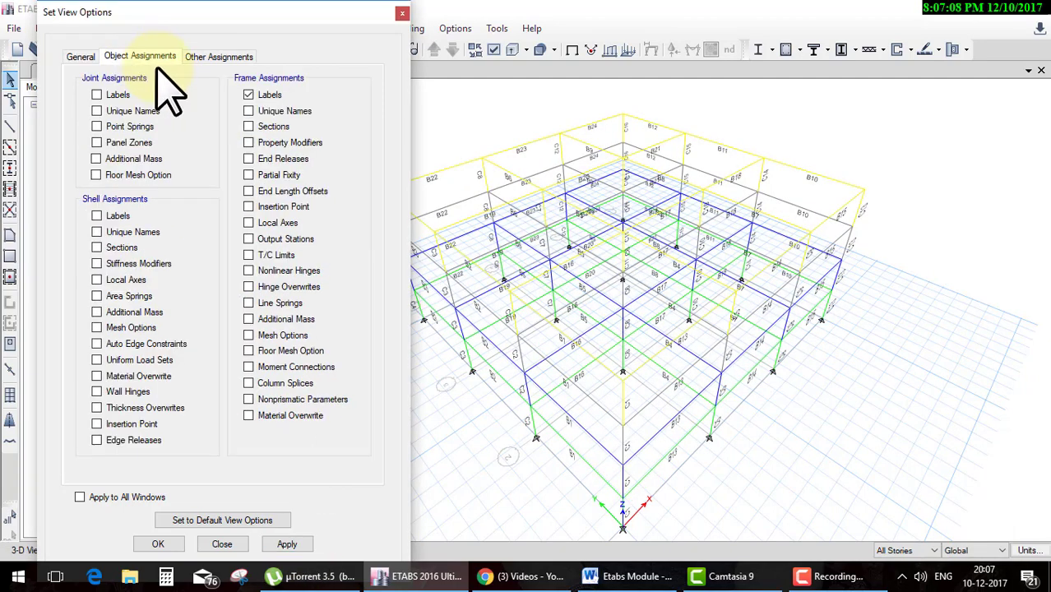
{"action": "left_click", "coordinate": [268, 95]}
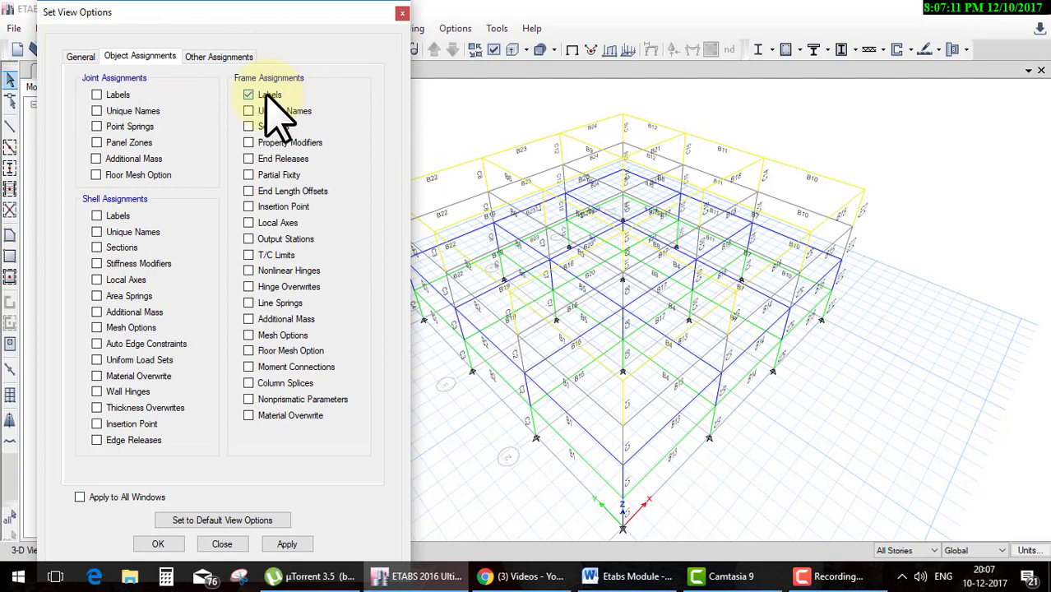
{"action": "left_click", "coordinate": [287, 544]}
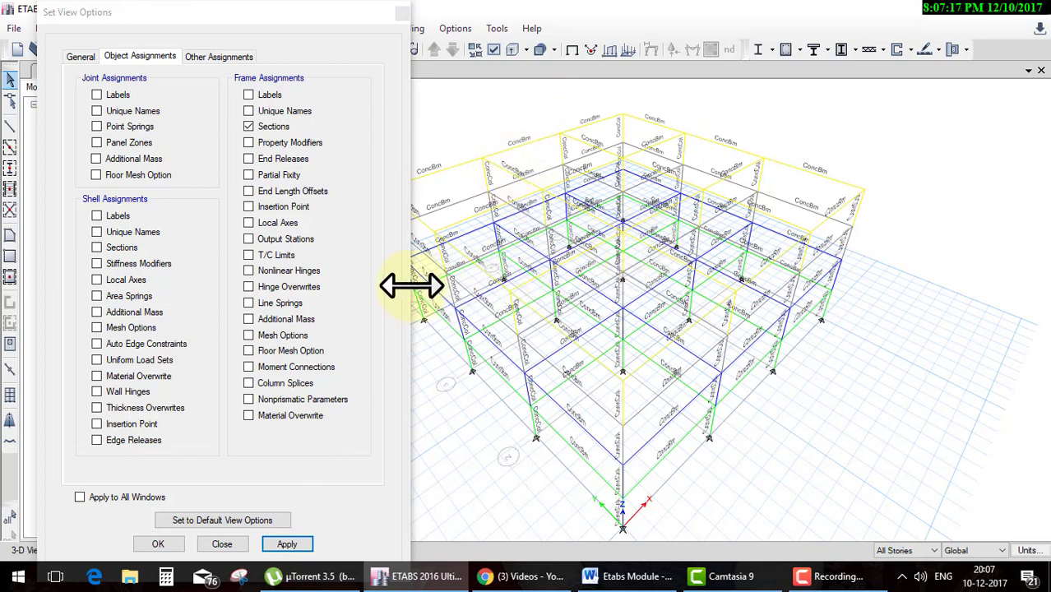
{"action": "left_click", "coordinate": [260, 128]}
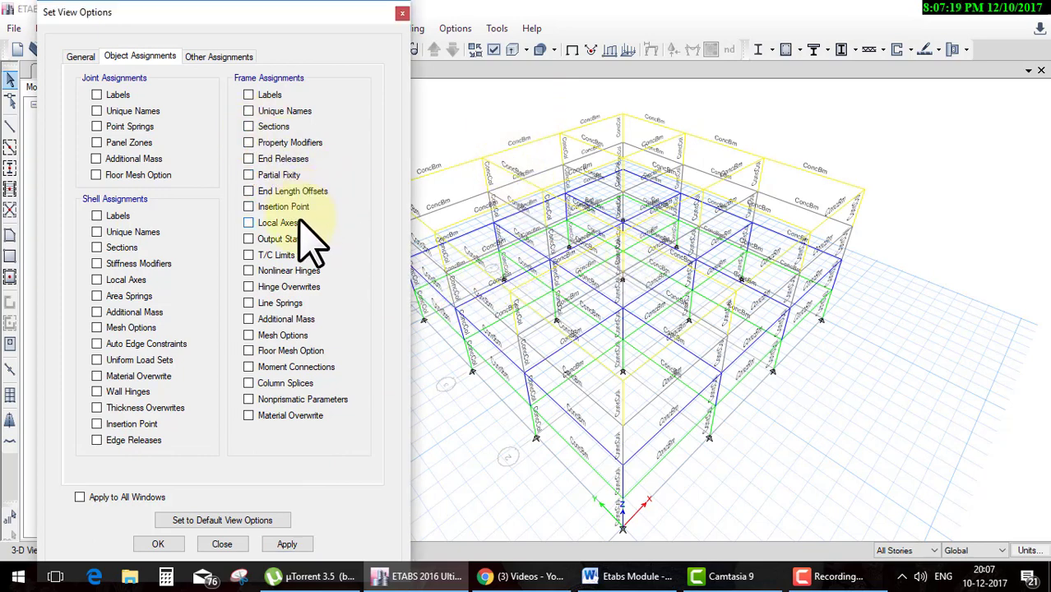
{"action": "left_click", "coordinate": [282, 222]}
{"action": "left_click", "coordinate": [294, 544]}
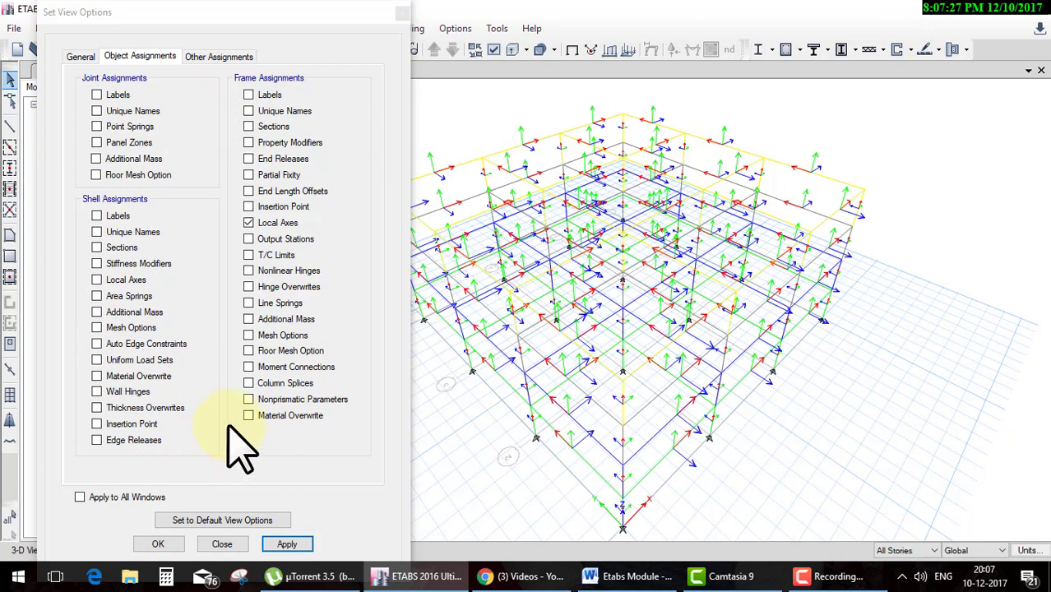
{"action": "left_click", "coordinate": [270, 222]}
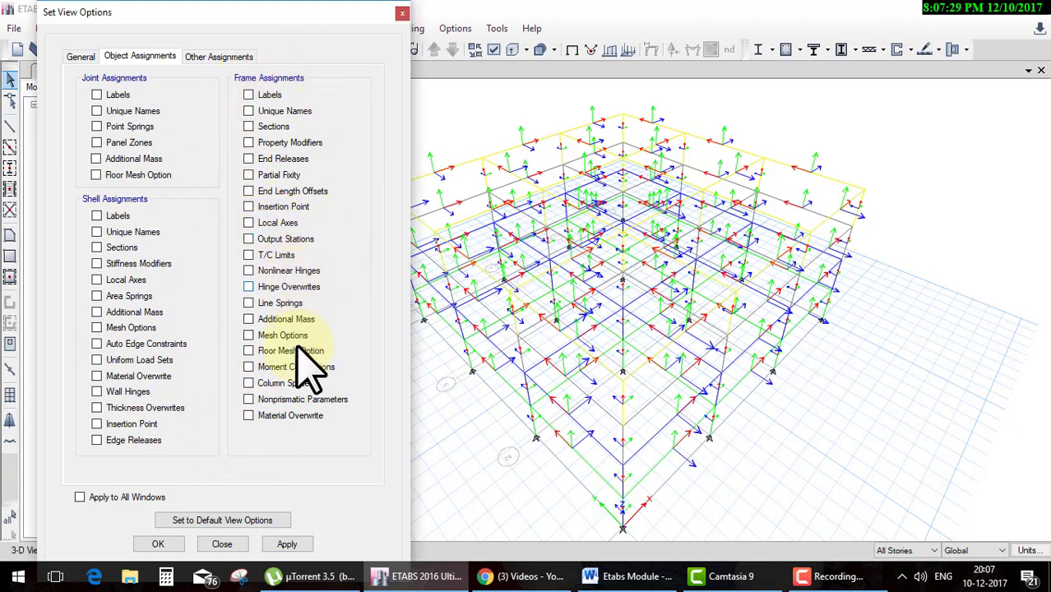
{"action": "left_click", "coordinate": [290, 544]}
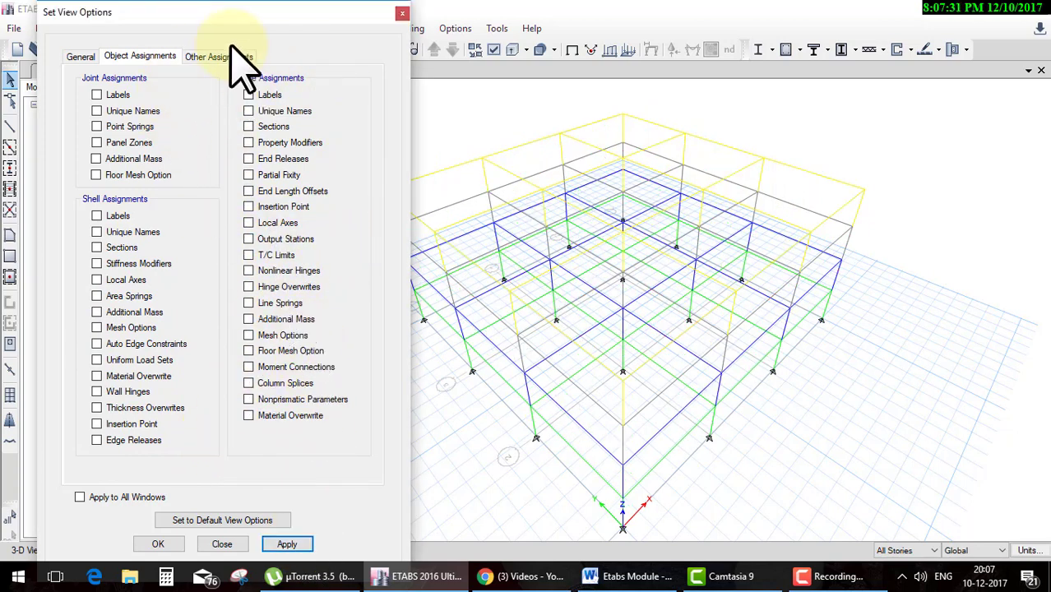
{"action": "left_click", "coordinate": [221, 56]}
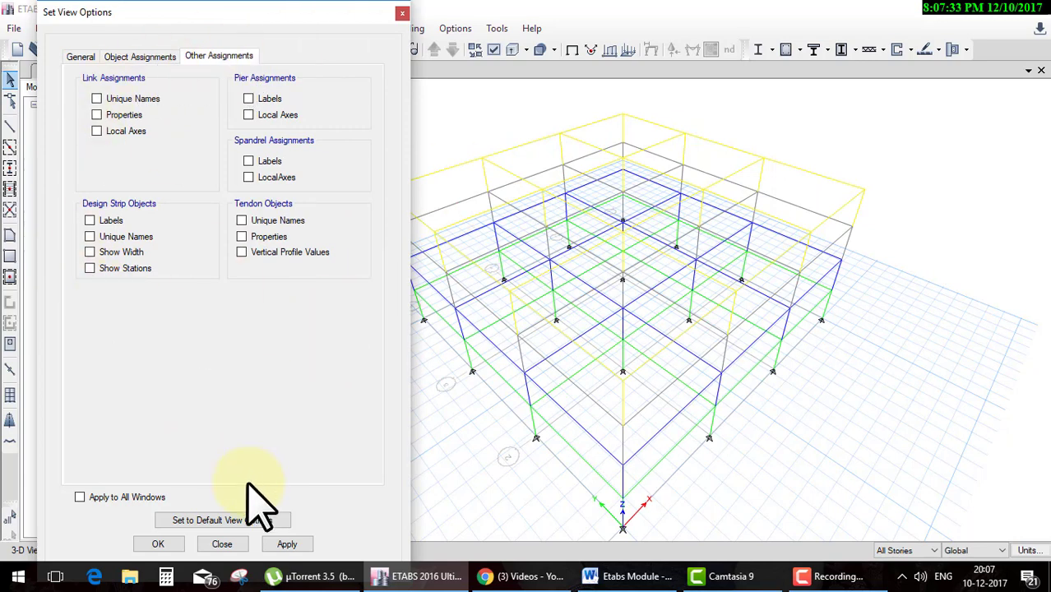
{"action": "left_click", "coordinate": [158, 545]}
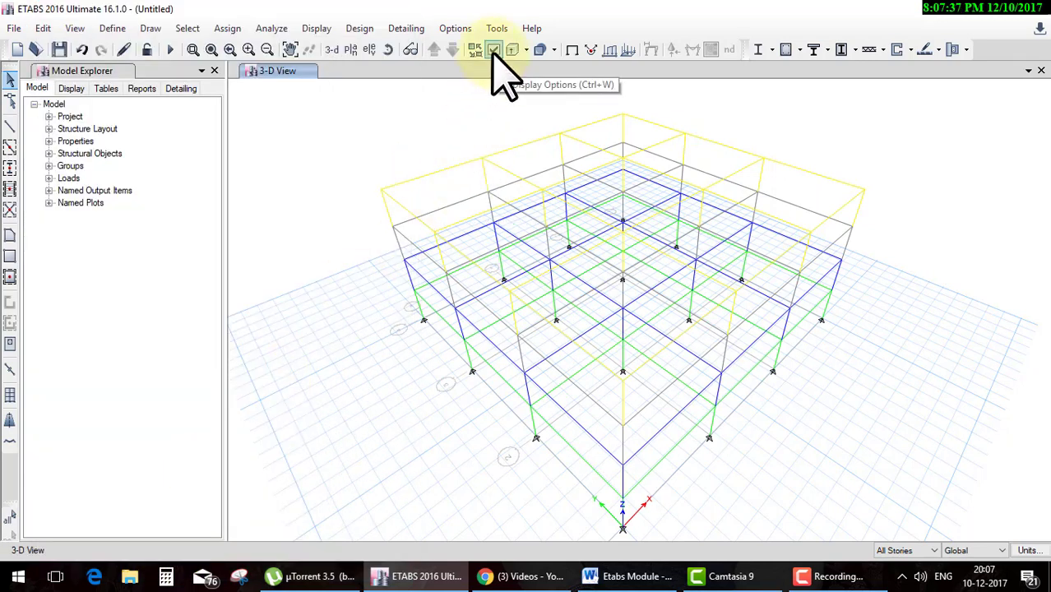
{"action": "left_click", "coordinate": [459, 27]}
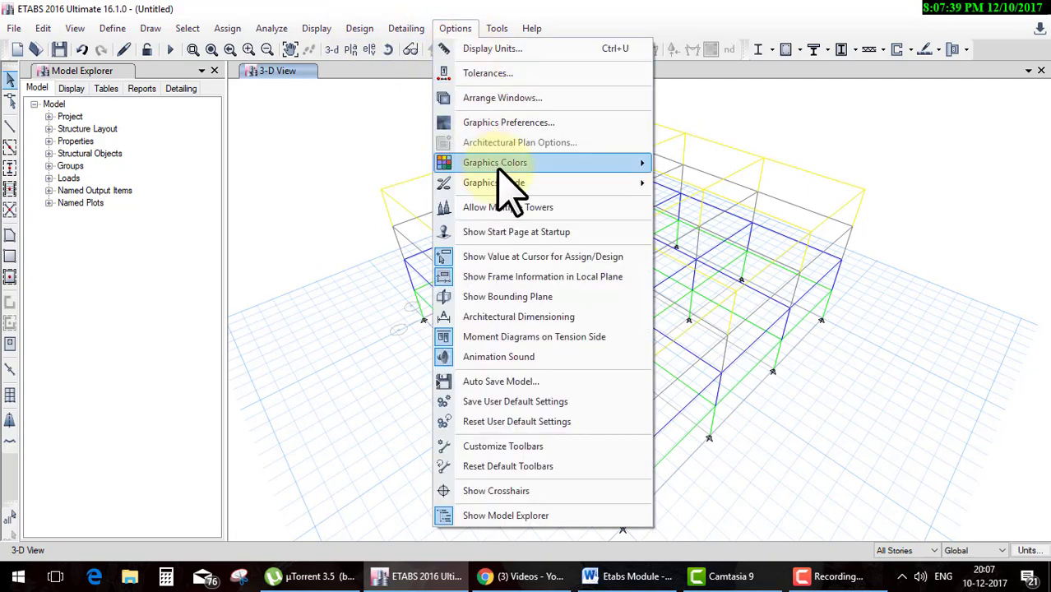
Step: Highlight Set display options, Extrude and Transparency tool in yellow in the syllabus
{"action": "left_click", "coordinate": [649, 587]}
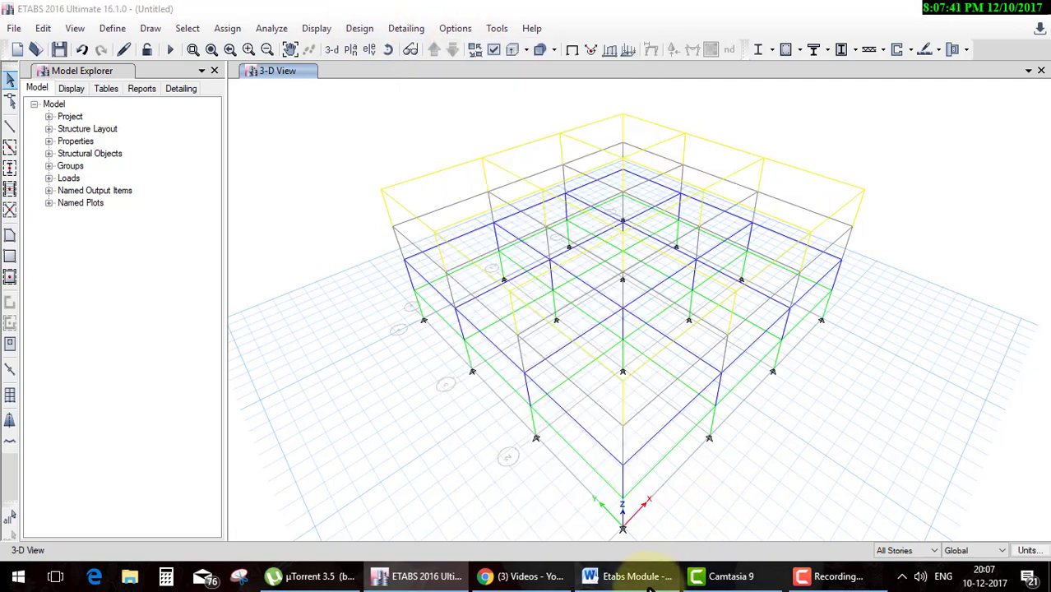
{"action": "left_click", "coordinate": [648, 587]}
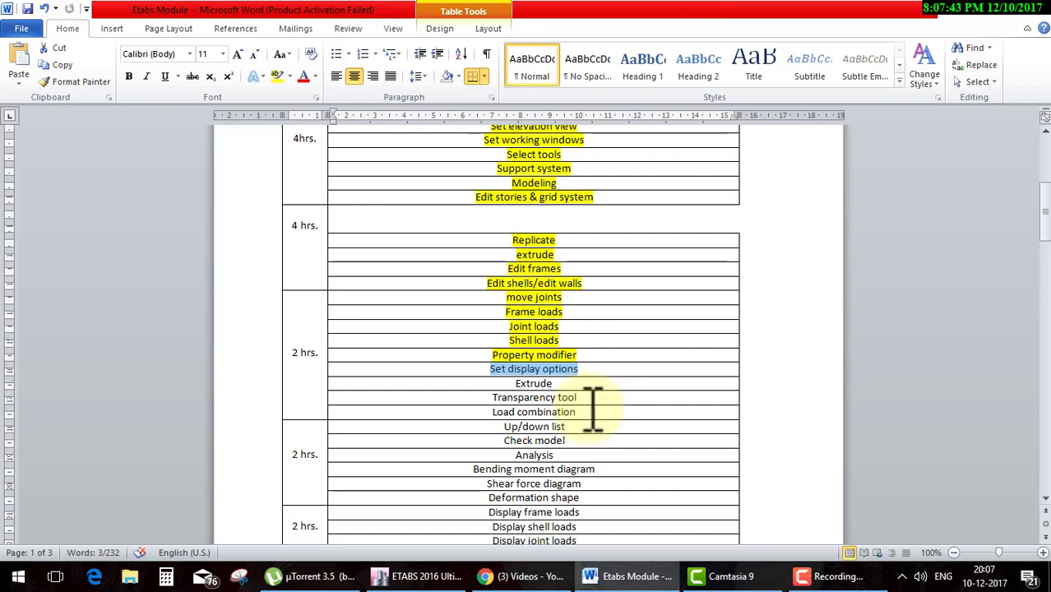
{"action": "left_click_drag", "start_coordinate": [575, 402], "coordinate": [537, 374]}
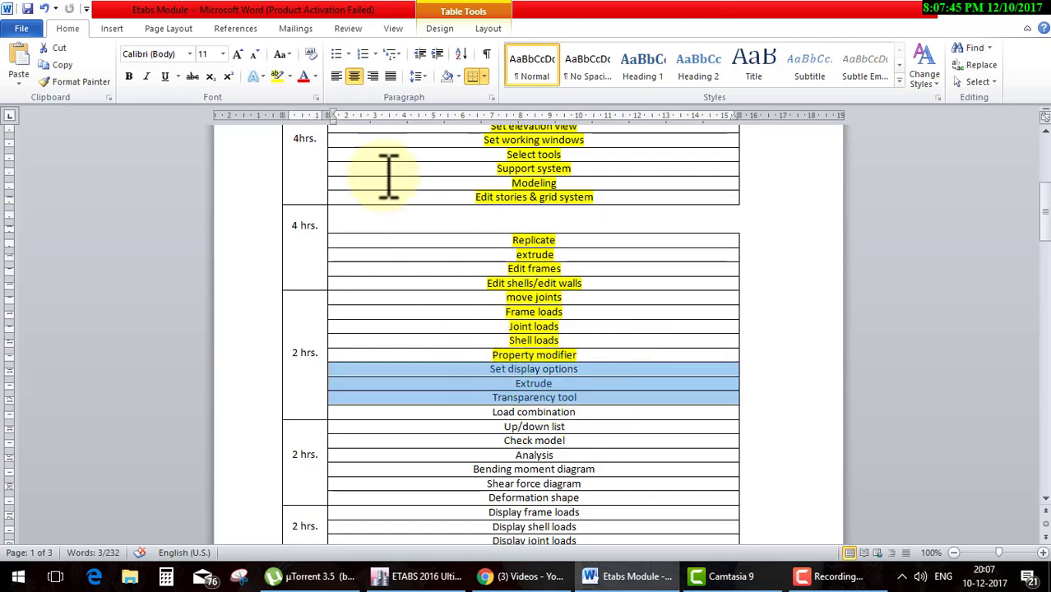
{"action": "left_click", "coordinate": [276, 76]}
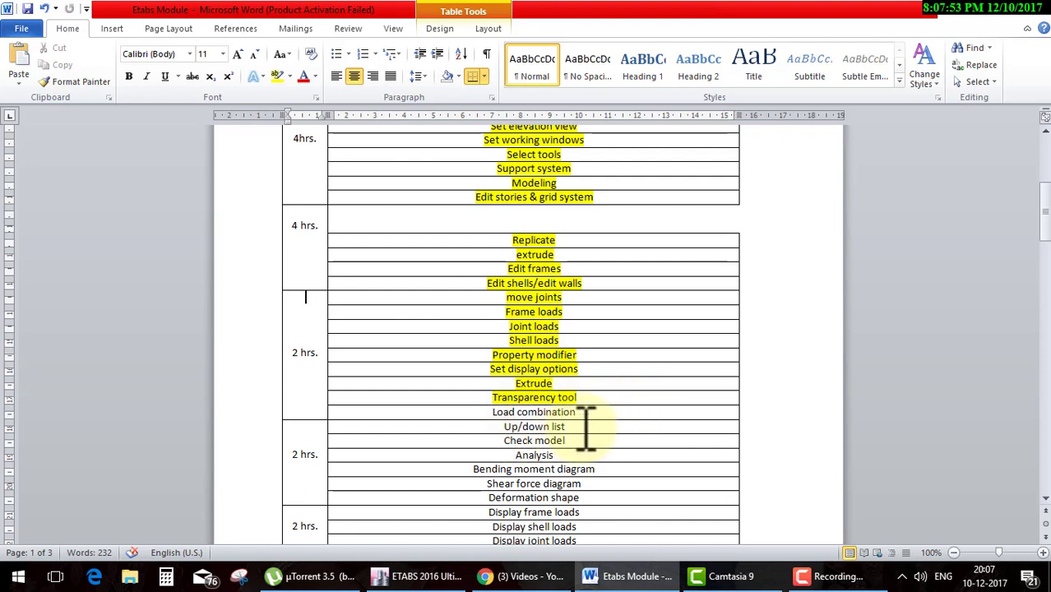
Step: Highlight Up/down list in yellow, then return to the ETABS model
{"action": "left_click_drag", "start_coordinate": [586, 428], "coordinate": [498, 429]}
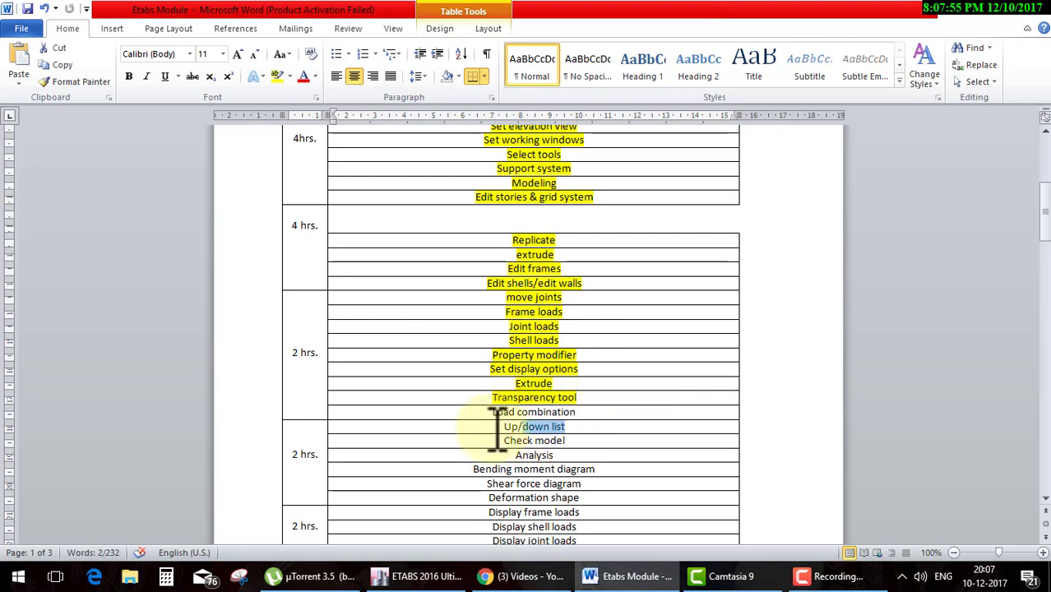
{"action": "left_click", "coordinate": [277, 76]}
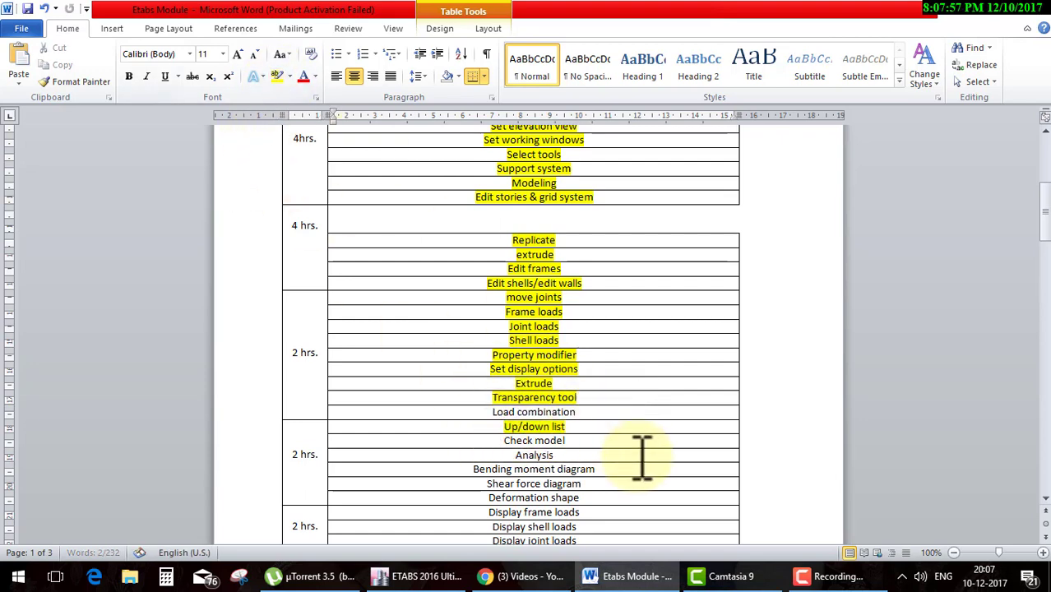
{"action": "left_click", "coordinate": [638, 454]}
{"action": "left_click", "coordinate": [744, 576]}
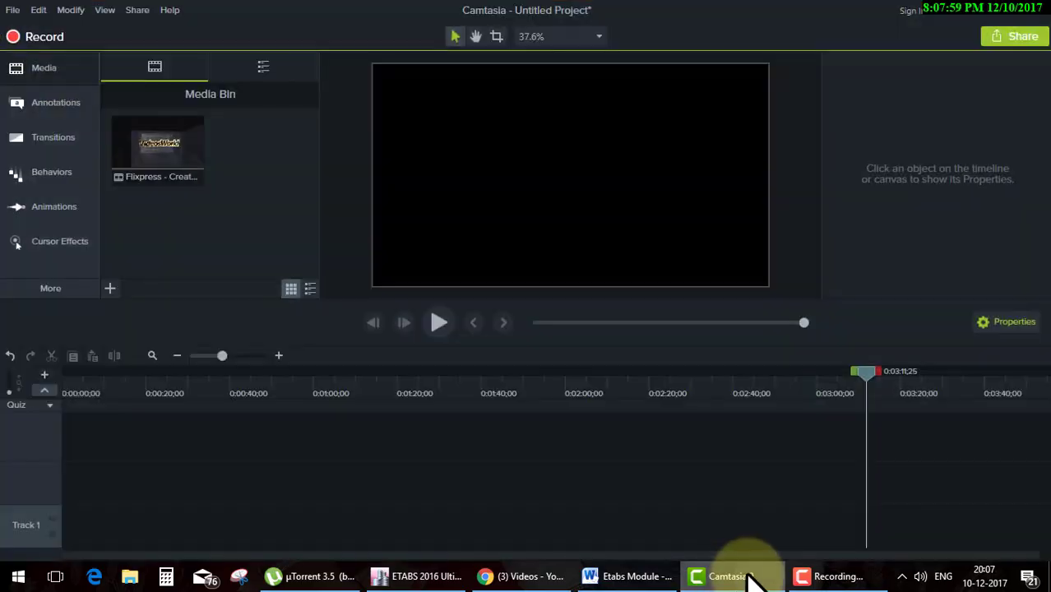
{"action": "left_click", "coordinate": [727, 580]}
{"action": "left_click", "coordinate": [429, 576]}
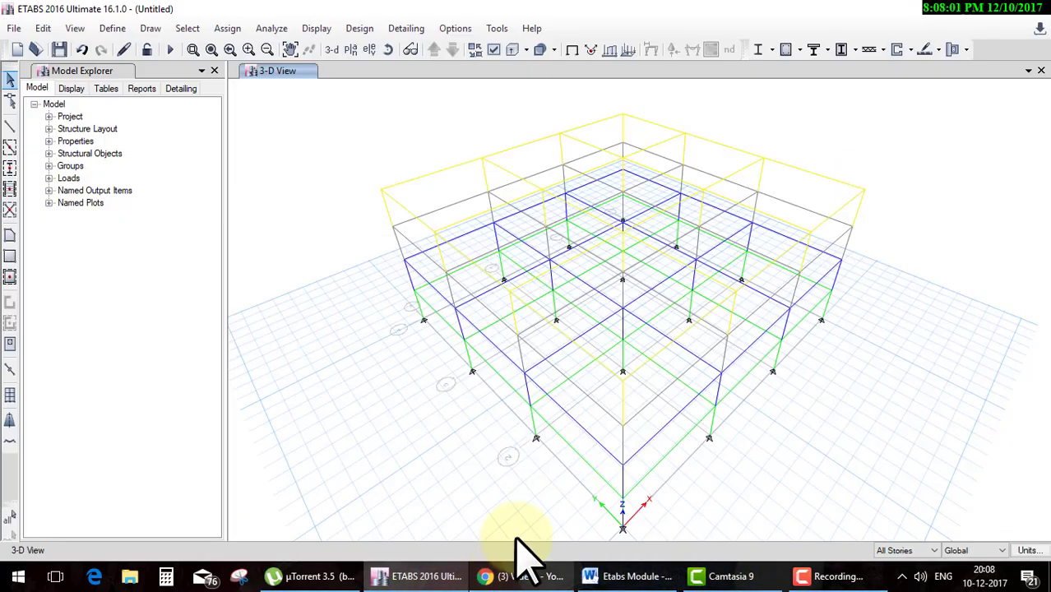
Step: Add a second window showing the Story4 plan view beside the 3-D view
{"action": "left_click", "coordinate": [1027, 70]}
{"action": "left_click", "coordinate": [946, 104]}
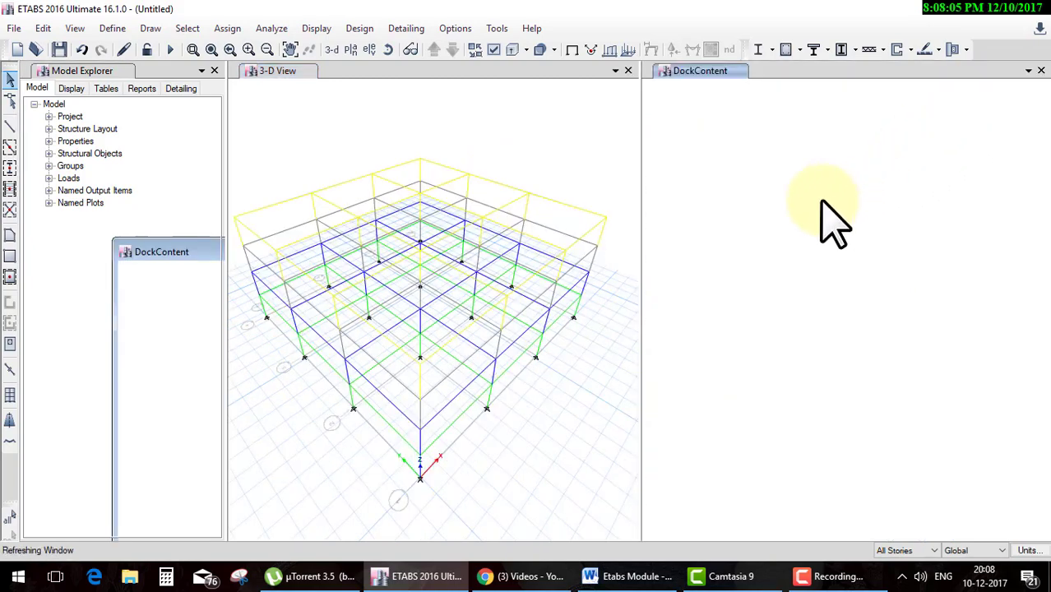
{"action": "left_click", "coordinate": [354, 51]}
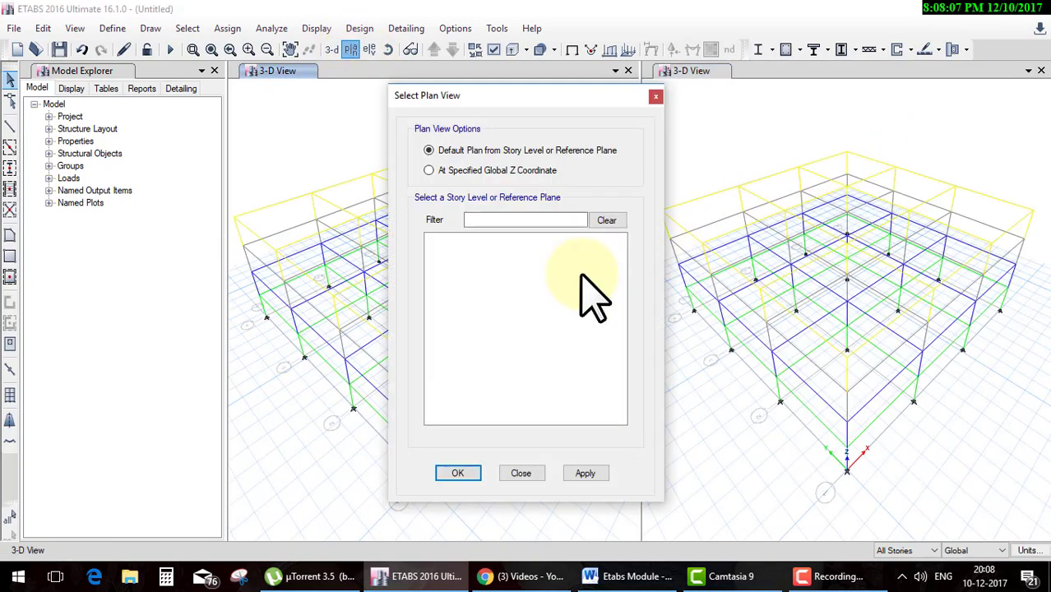
{"action": "left_click", "coordinate": [461, 476]}
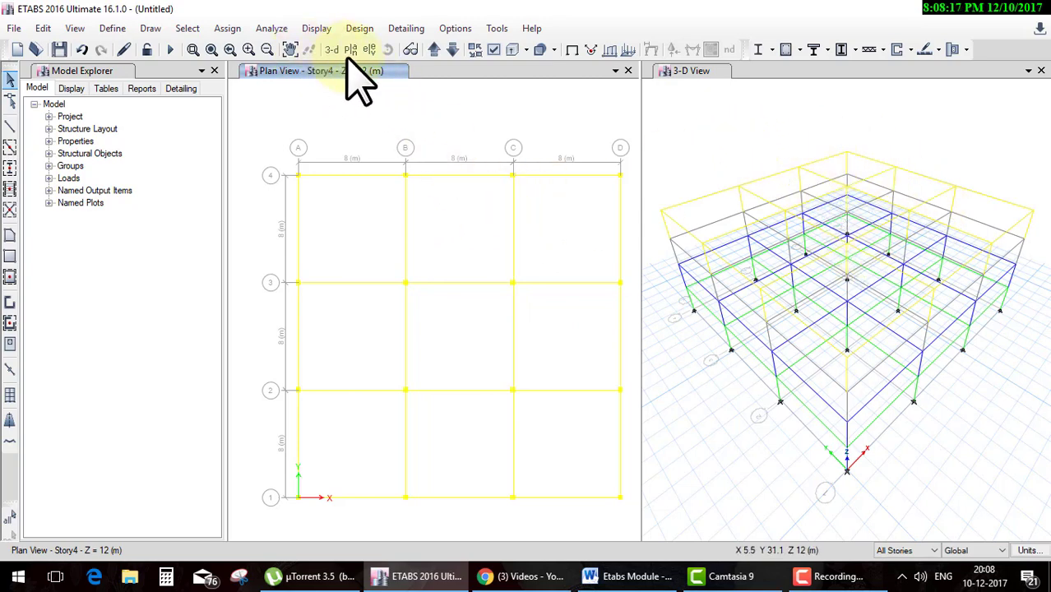
{"action": "left_click", "coordinate": [493, 51]}
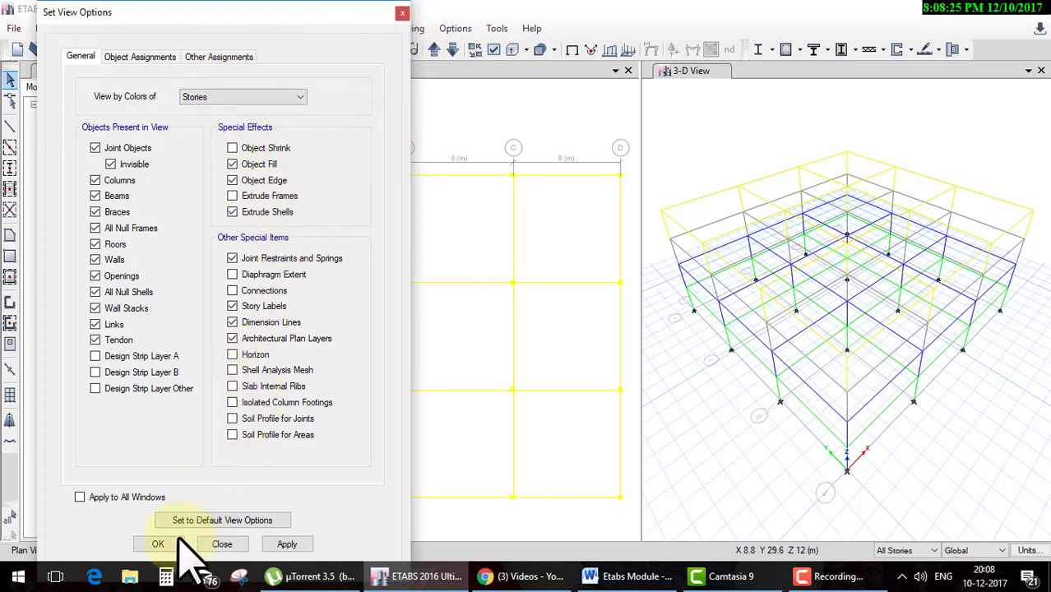
{"action": "key", "text": "Escape"}
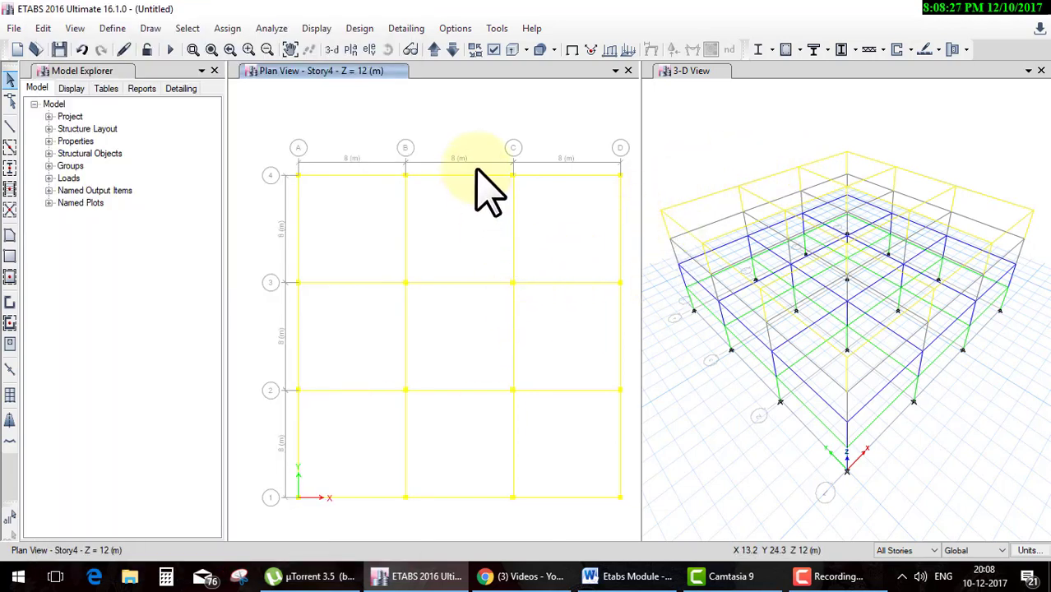
Step: Step the plan view down through the lower stories to Story1
{"action": "left_click", "coordinate": [452, 51]}
{"action": "left_click", "coordinate": [452, 51]}
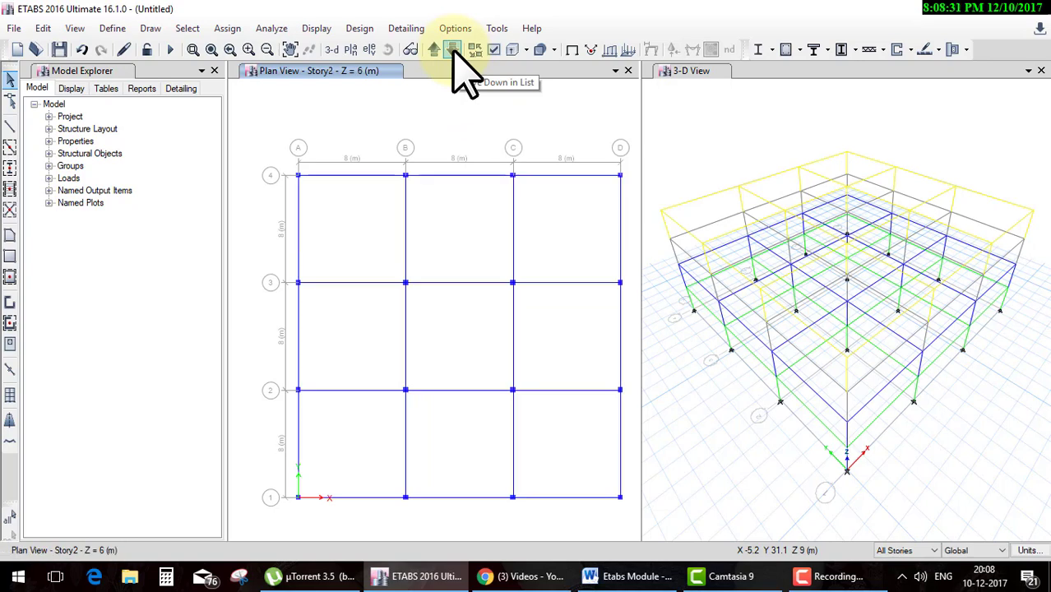
{"action": "left_click", "coordinate": [452, 51]}
Step: Return the plan to Story4 and enter Draw Frame/Line mode using the A-LatBm property
{"action": "left_click", "coordinate": [433, 51]}
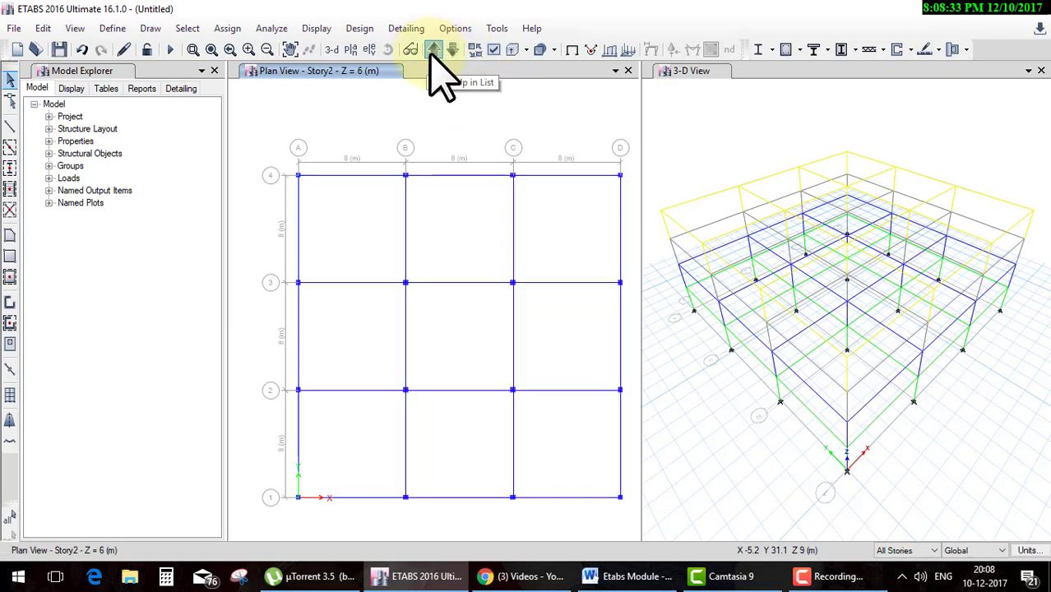
{"action": "left_click", "coordinate": [434, 51]}
{"action": "left_click", "coordinate": [434, 51]}
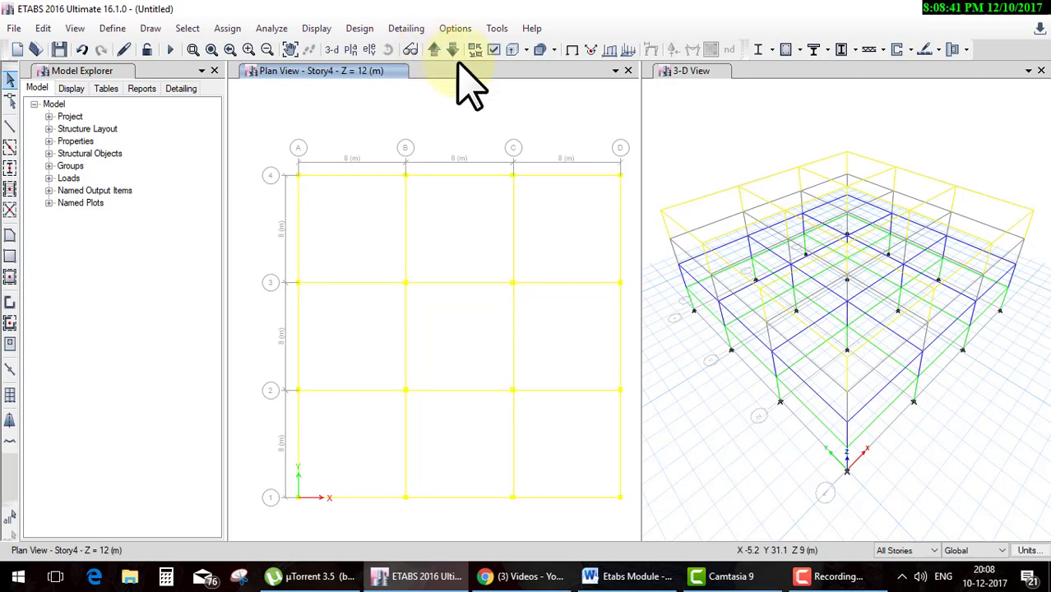
{"action": "left_click", "coordinate": [10, 125]}
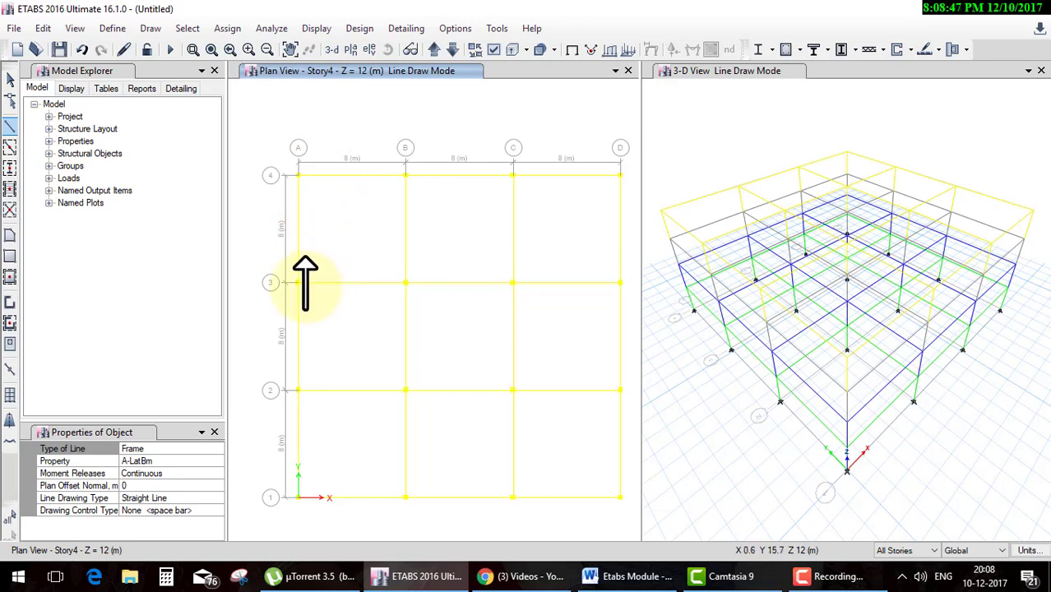
Step: Pick A3, drop the plan to Story2 at Z = 6 m, pick B4, then cancel drawing without a new frame
{"action": "left_click", "coordinate": [299, 282]}
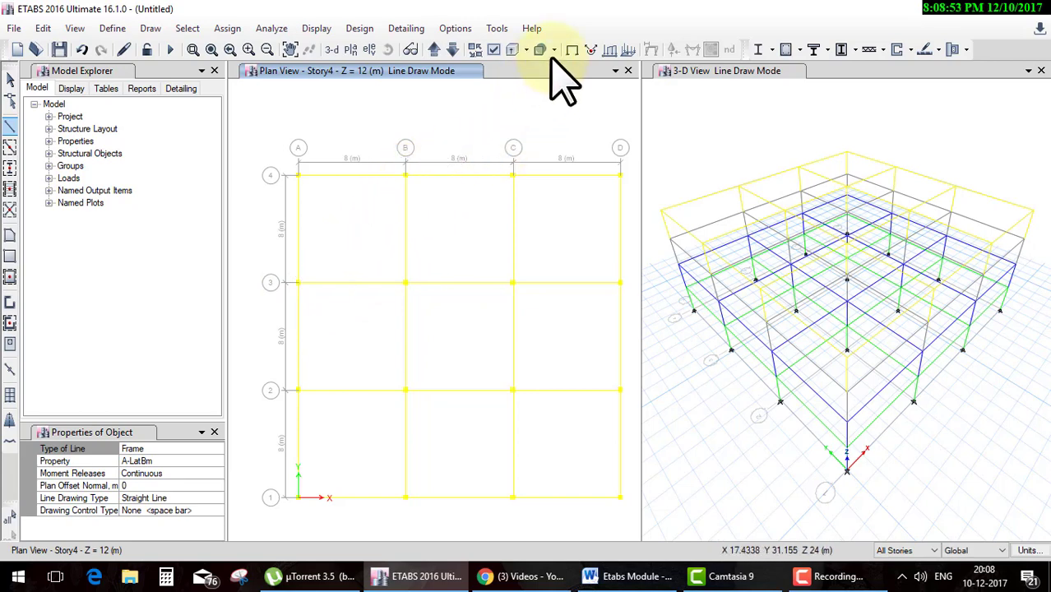
{"action": "left_click", "coordinate": [453, 49]}
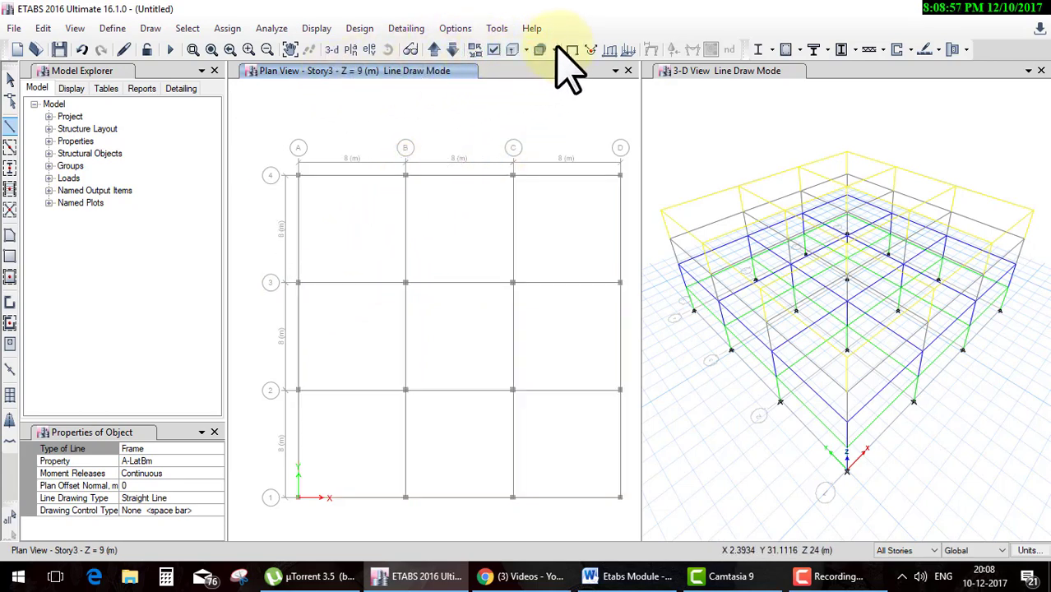
{"action": "left_click", "coordinate": [449, 55]}
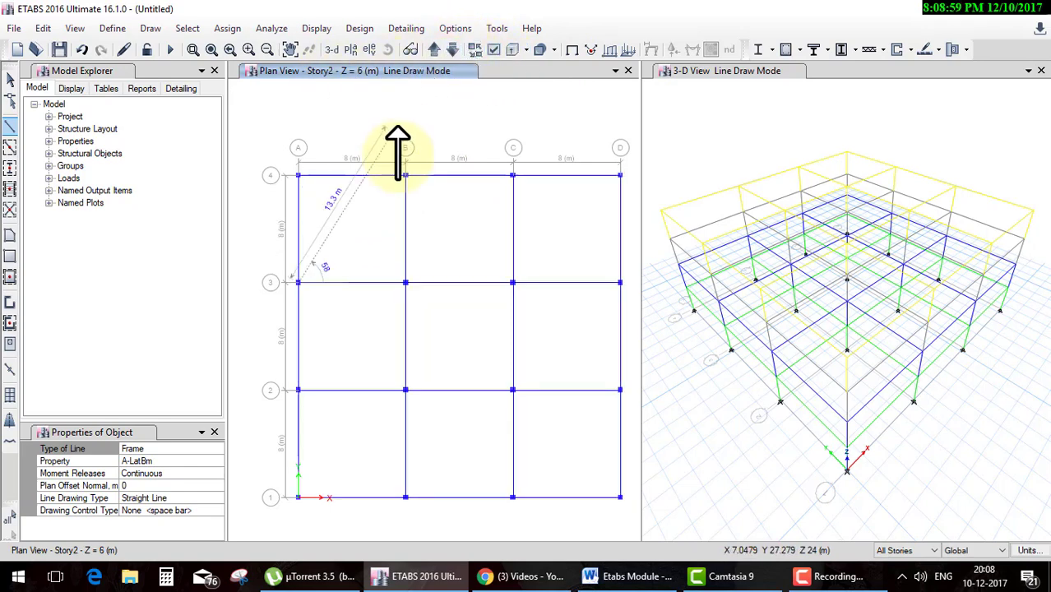
{"action": "left_click", "coordinate": [406, 175]}
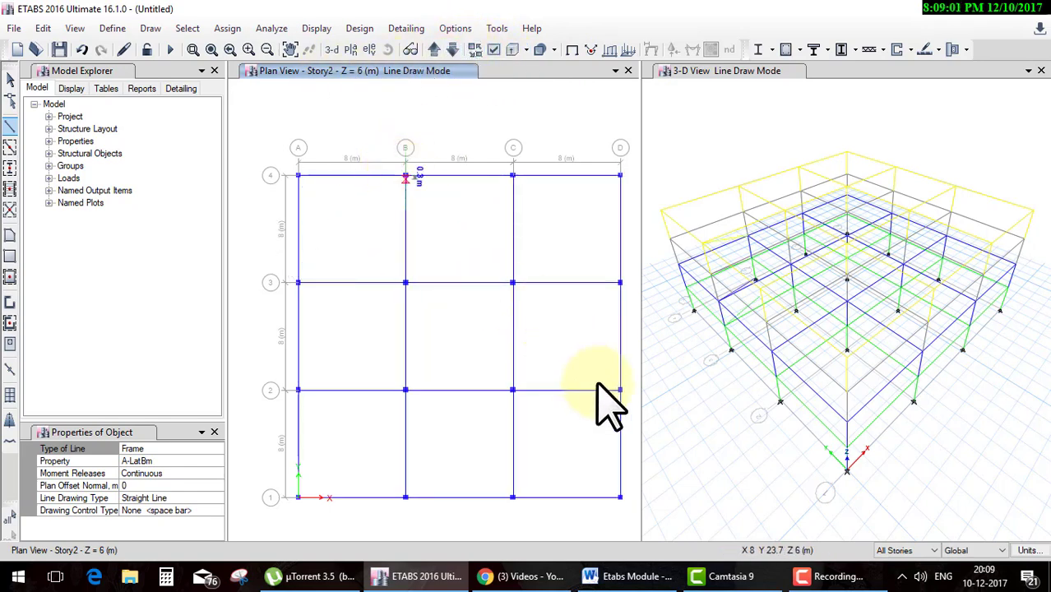
{"action": "key", "text": "Escape"}
Step: Orbit, pan and zoom the 3-D view to see the four-story frame from a low, near-front angle
{"action": "left_click", "coordinate": [739, 306]}
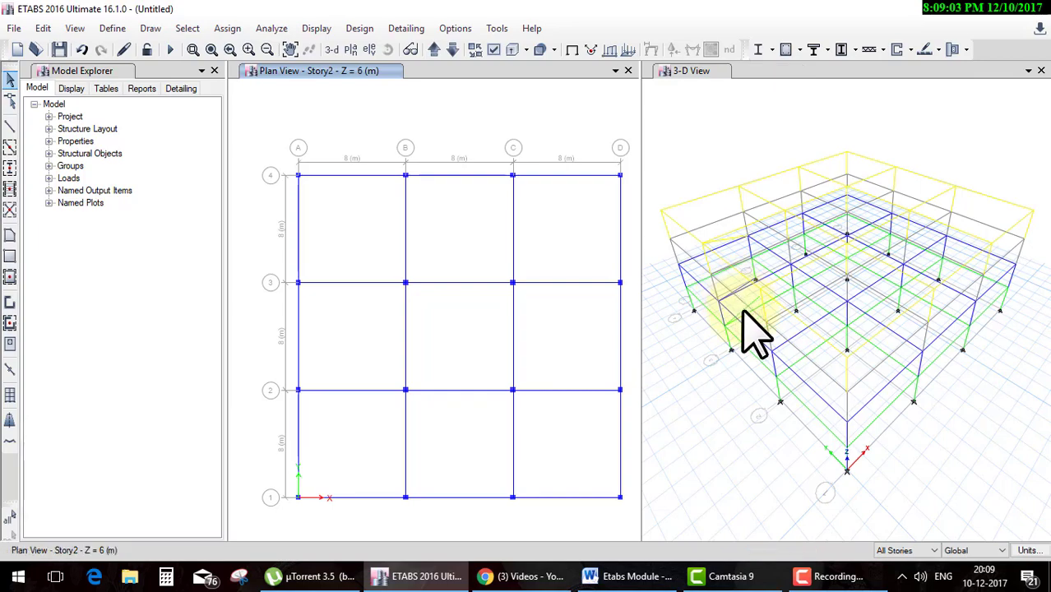
{"action": "mouse_move", "coordinate": [741, 305]}
{"action": "middle_mouse_down", "text": "shift"}
{"action": "mouse_move", "coordinate": [753, 366]}
{"action": "mouse_move", "coordinate": [766, 346]}
{"action": "mouse_move", "coordinate": [769, 411]}
{"action": "mouse_move", "coordinate": [806, 409]}
{"action": "mouse_move", "coordinate": [769, 370]}
{"action": "mouse_move", "coordinate": [806, 409]}
{"action": "middle_mouse_up", "text": "shift"}
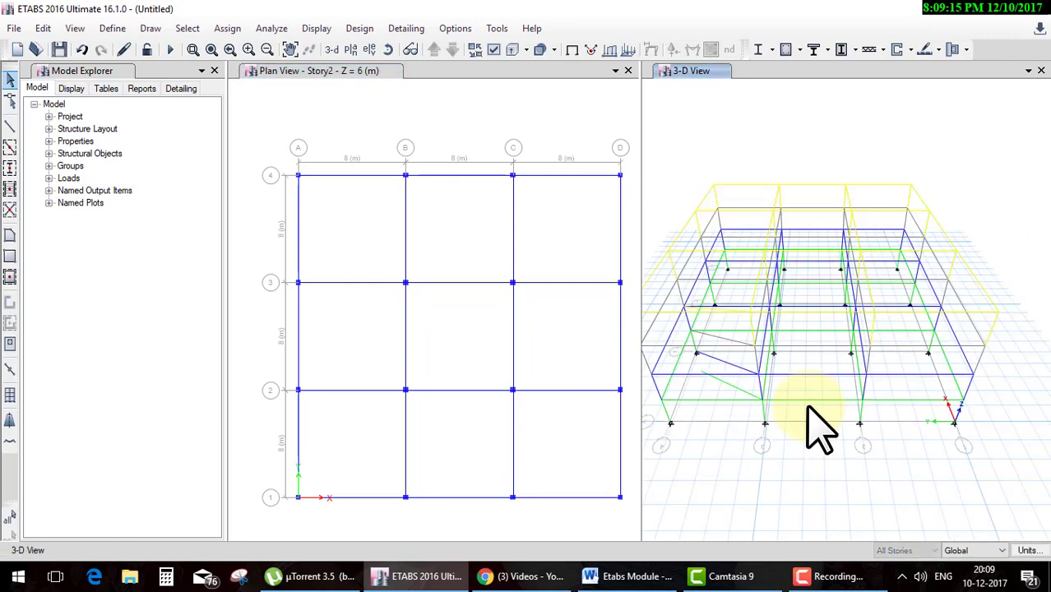
{"action": "middle_click_drag", "start_coordinate": [815, 329], "coordinate": [903, 352]}
{"action": "scroll", "coordinate": [873, 341], "scroll_direction": "down", "scroll_amount": 3}
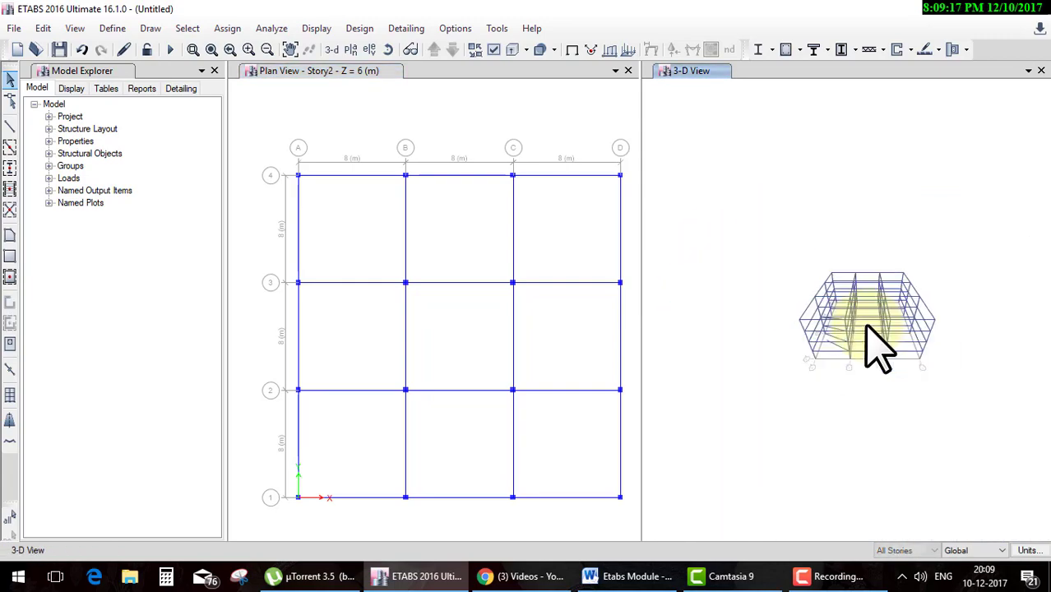
{"action": "scroll", "coordinate": [868, 352], "scroll_direction": "up", "scroll_amount": 1}
{"action": "scroll", "coordinate": [859, 333], "scroll_direction": "up", "scroll_amount": 2}
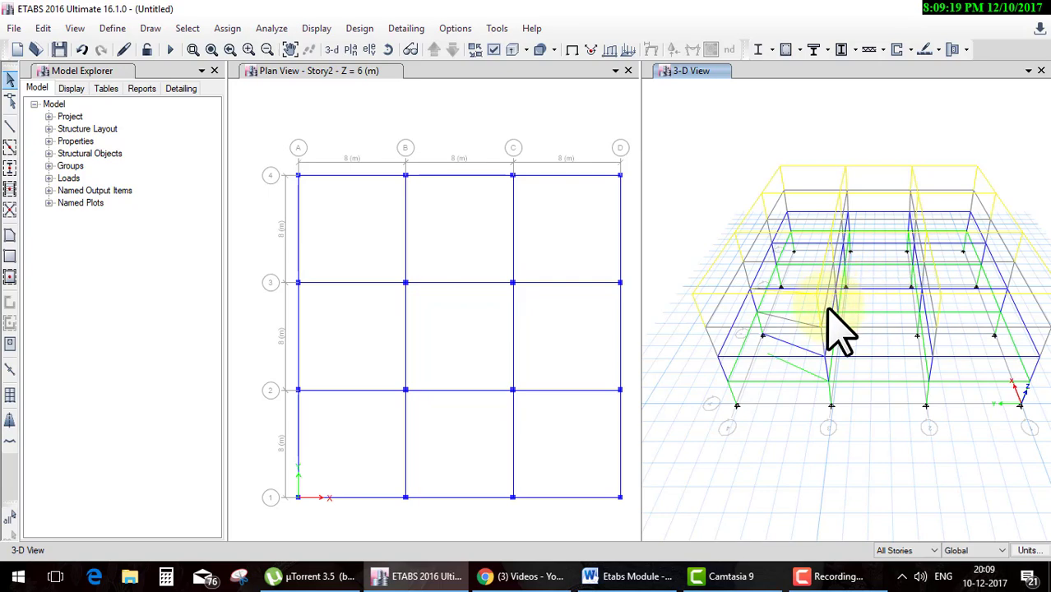
{"action": "mouse_move", "coordinate": [830, 321]}
{"action": "middle_mouse_down", "text": "shift"}
{"action": "mouse_move", "coordinate": [901, 347]}
{"action": "mouse_move", "coordinate": [814, 349]}
{"action": "mouse_move", "coordinate": [867, 340]}
{"action": "mouse_move", "coordinate": [891, 255]}
{"action": "mouse_move", "coordinate": [856, 371]}
{"action": "mouse_move", "coordinate": [837, 333]}
{"action": "middle_mouse_up", "text": "shift"}
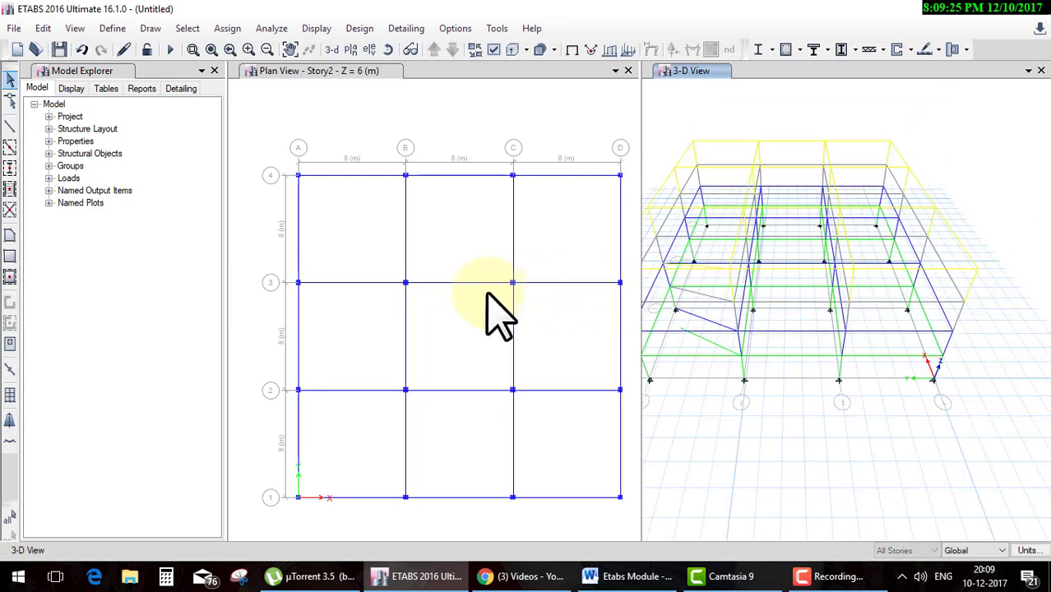
{"action": "mouse_move", "coordinate": [500, 312]}
{"action": "middle_mouse_down"}
{"action": "mouse_move", "coordinate": [539, 280]}
{"action": "mouse_move", "coordinate": [455, 286]}
{"action": "mouse_move", "coordinate": [481, 312]}
{"action": "middle_mouse_up"}
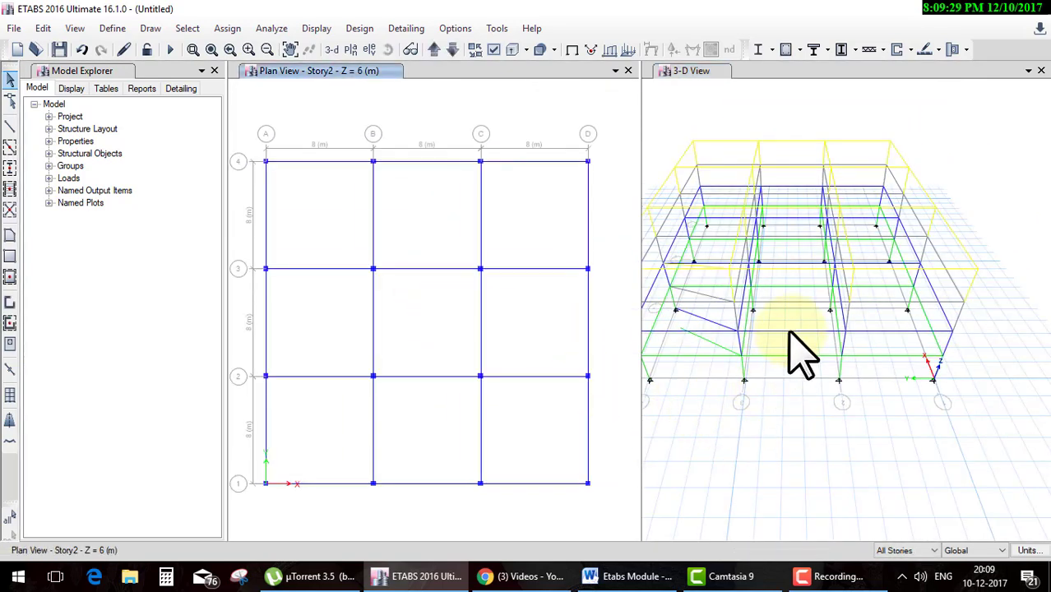
{"action": "mouse_move", "coordinate": [788, 332]}
{"action": "middle_mouse_down"}
{"action": "mouse_move", "coordinate": [873, 399]}
{"action": "mouse_move", "coordinate": [735, 456]}
{"action": "middle_mouse_up"}
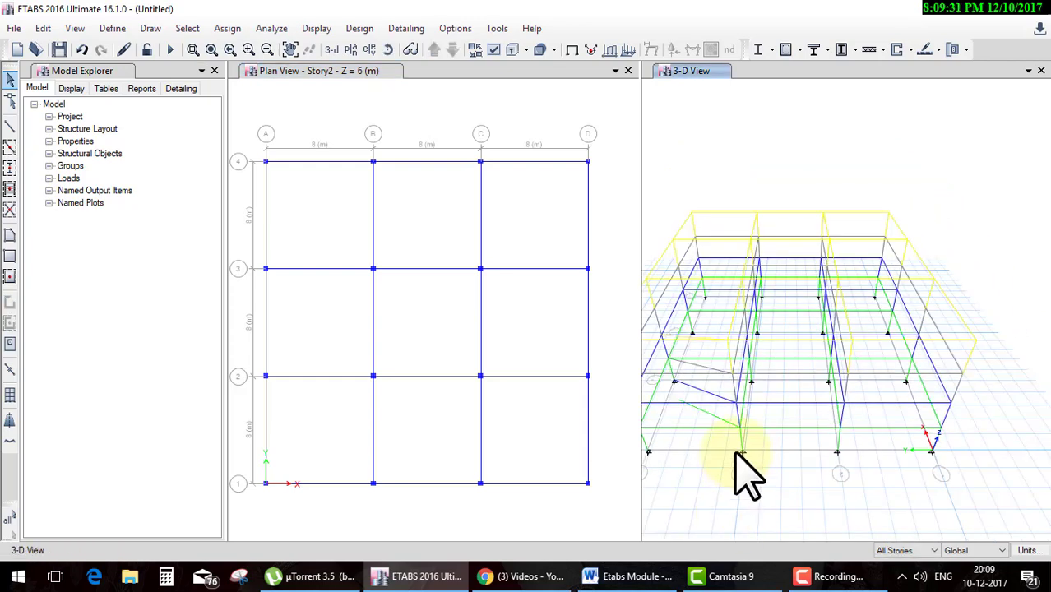
Step: Bring up the Etabs Module Word document and scroll the topics table down to the 2-hour 'Report' row
{"action": "left_click", "coordinate": [629, 576]}
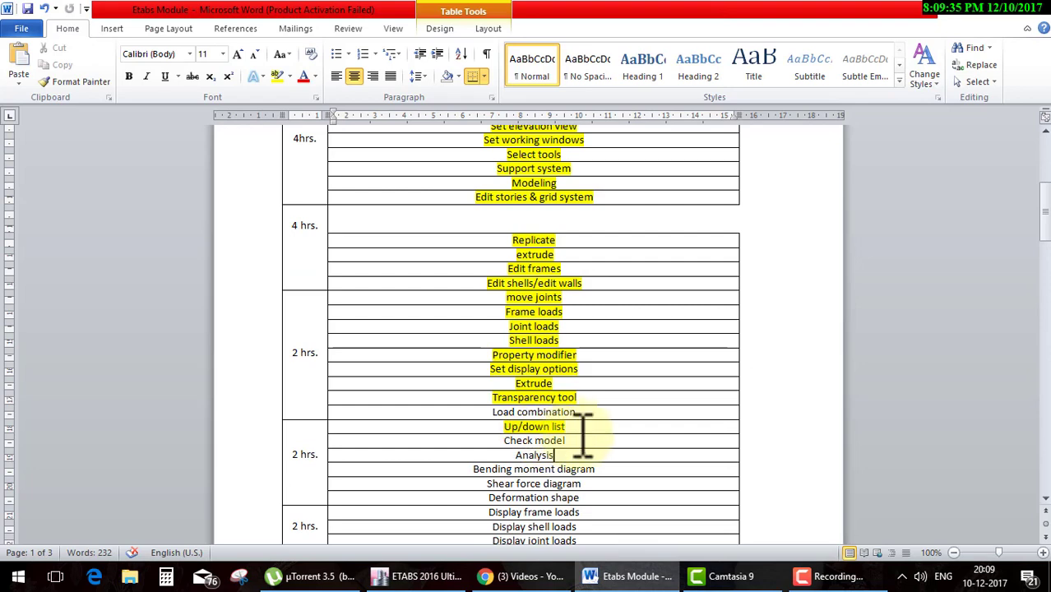
{"action": "scroll", "coordinate": [621, 432], "scroll_direction": "down", "scroll_amount": 1}
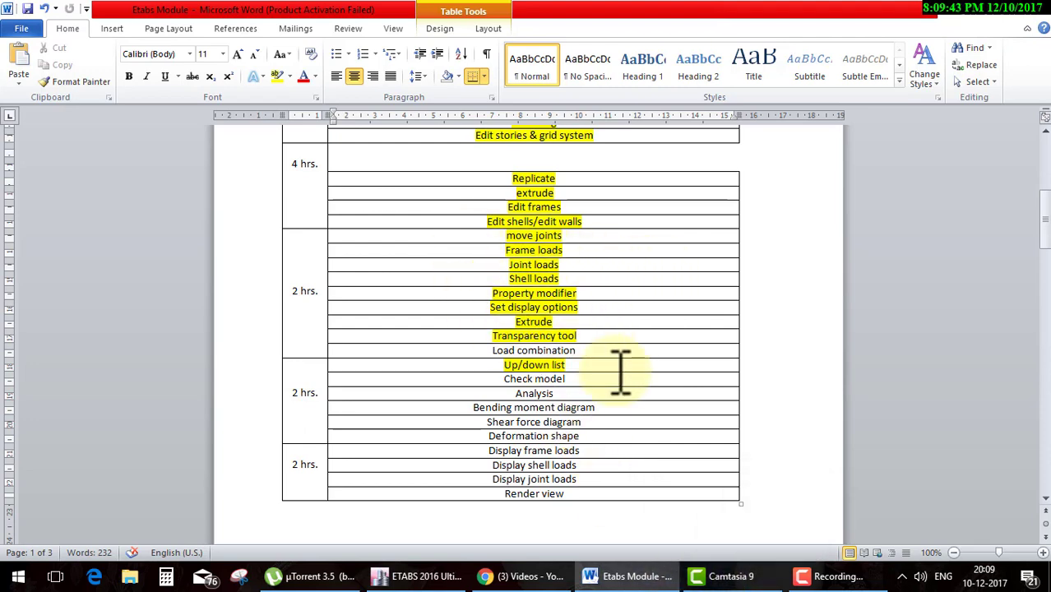
{"action": "scroll", "coordinate": [619, 372], "scroll_direction": "down", "scroll_amount": 3}
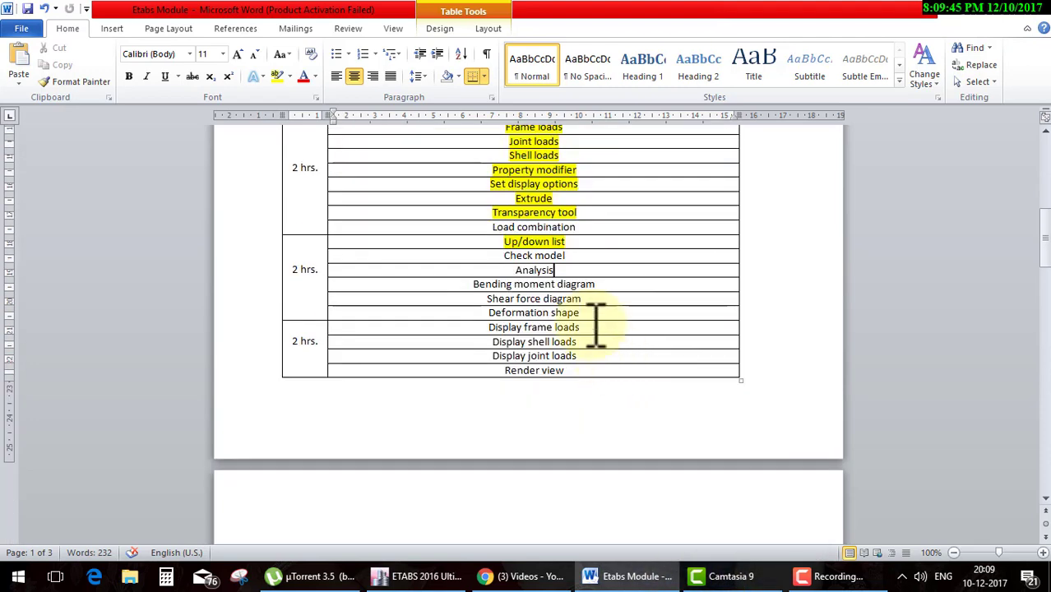
{"action": "scroll", "coordinate": [596, 329], "scroll_direction": "down", "scroll_amount": 4}
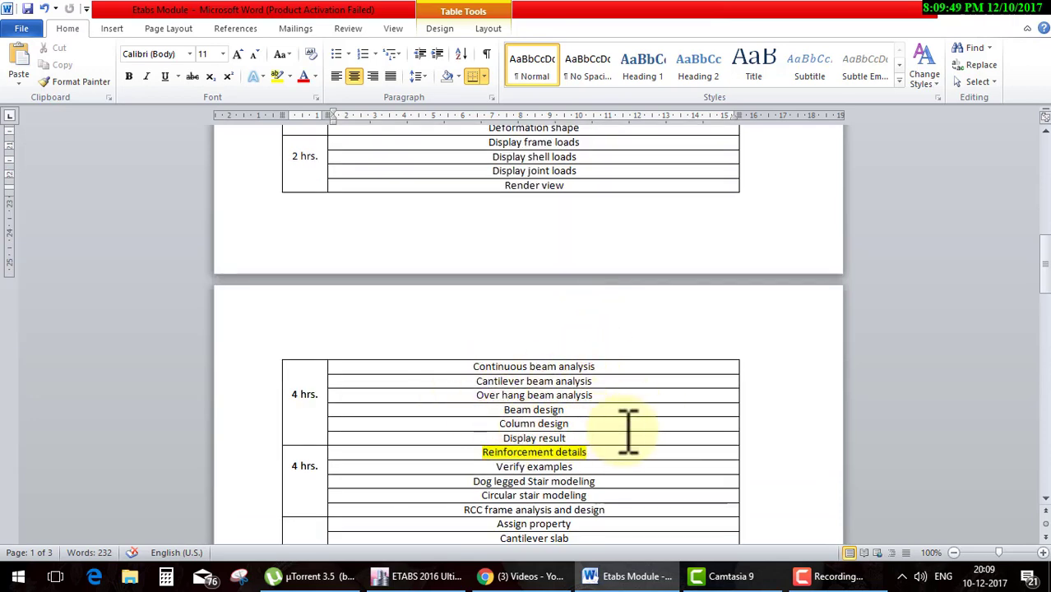
{"action": "scroll", "coordinate": [629, 433], "scroll_direction": "down", "scroll_amount": 1}
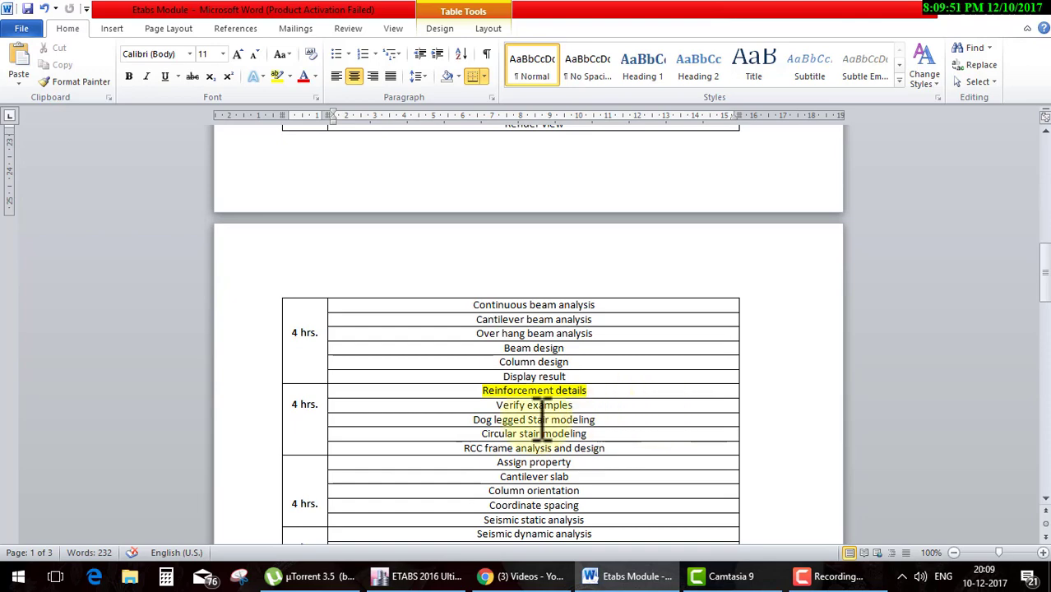
{"action": "scroll", "coordinate": [649, 454], "scroll_direction": "down", "scroll_amount": 2}
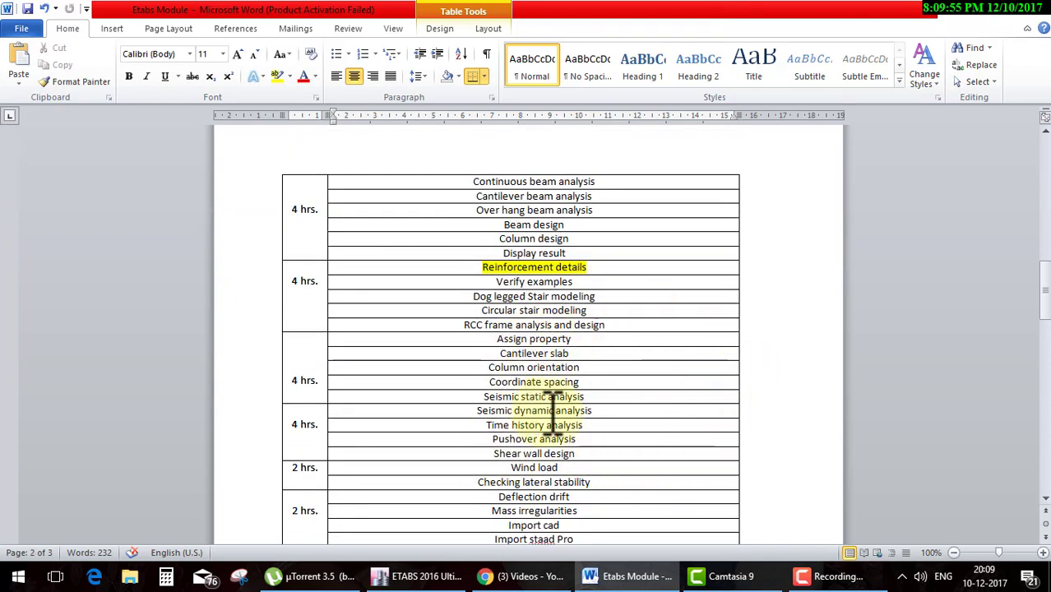
{"action": "scroll", "coordinate": [705, 431], "scroll_direction": "down", "scroll_amount": 1}
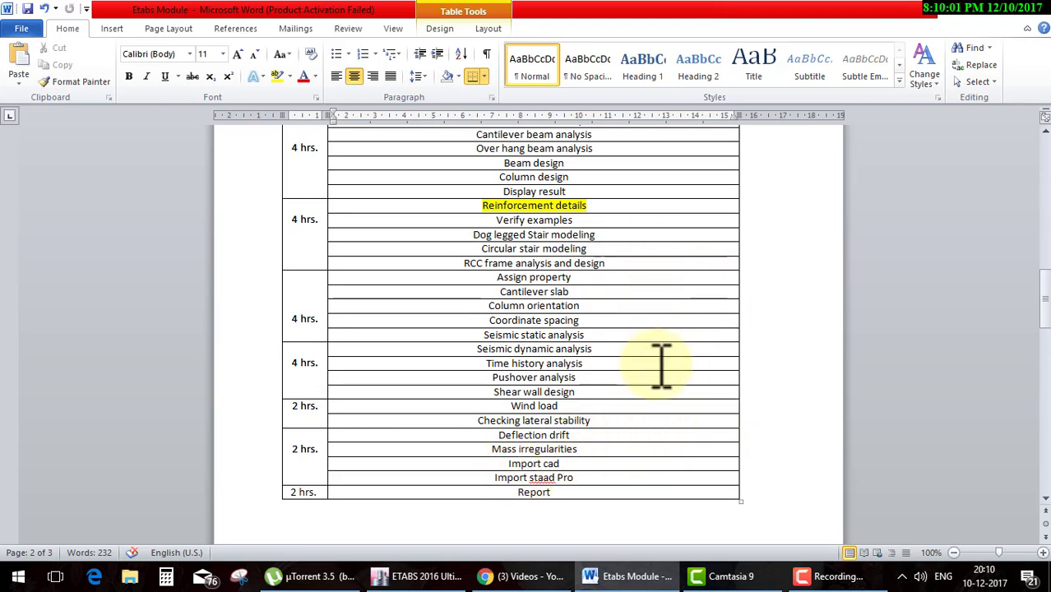
Step: Scroll up to the table's top and back down, then select the text 'Seismic dynamic analysis'
{"action": "scroll", "coordinate": [662, 366], "scroll_direction": "up", "scroll_amount": 3}
{"action": "scroll", "coordinate": [662, 366], "scroll_direction": "up", "scroll_amount": 4}
{"action": "scroll", "coordinate": [662, 366], "scroll_direction": "up", "scroll_amount": 3}
{"action": "scroll", "coordinate": [662, 366], "scroll_direction": "up", "scroll_amount": 3}
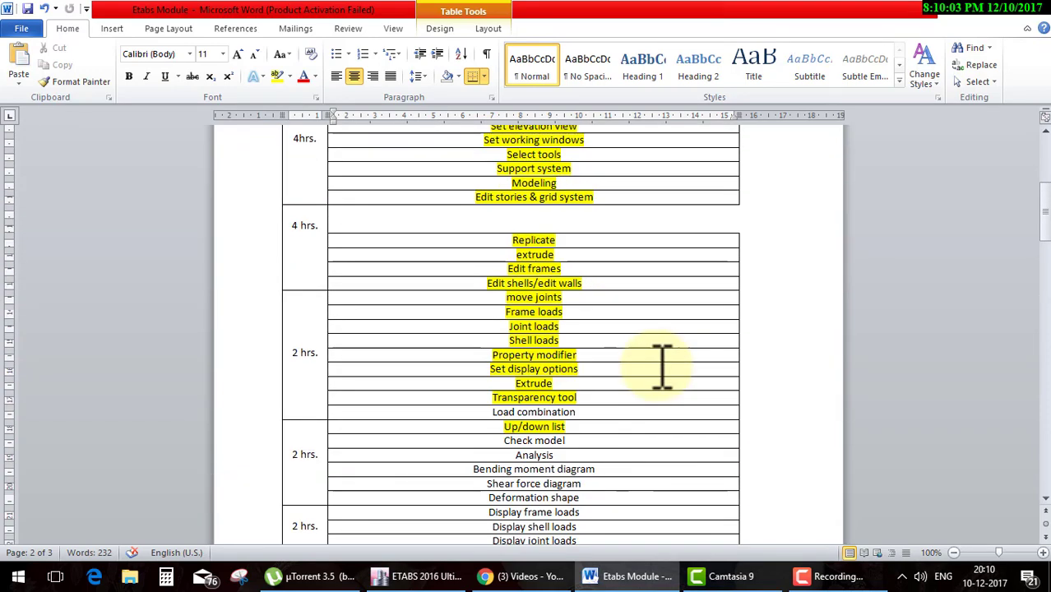
{"action": "scroll", "coordinate": [662, 366], "scroll_direction": "up", "scroll_amount": 3}
{"action": "scroll", "coordinate": [662, 366], "scroll_direction": "up", "scroll_amount": 2}
{"action": "scroll", "coordinate": [662, 366], "scroll_direction": "up", "scroll_amount": 4}
{"action": "scroll", "coordinate": [662, 366], "scroll_direction": "down", "scroll_amount": 2}
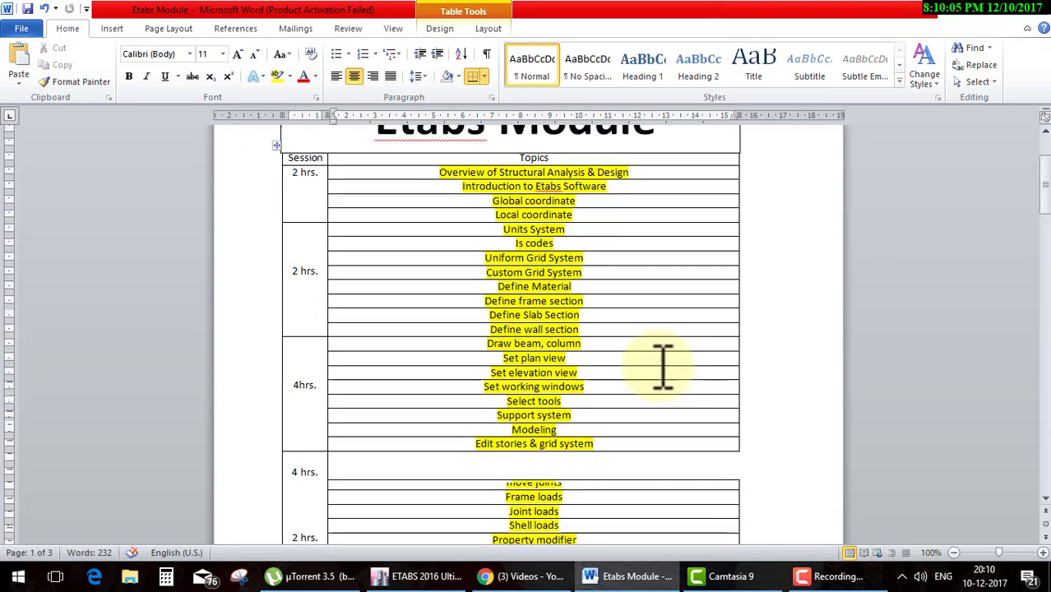
{"action": "scroll", "coordinate": [662, 366], "scroll_direction": "down", "scroll_amount": 4}
{"action": "scroll", "coordinate": [664, 366], "scroll_direction": "down", "scroll_amount": 3}
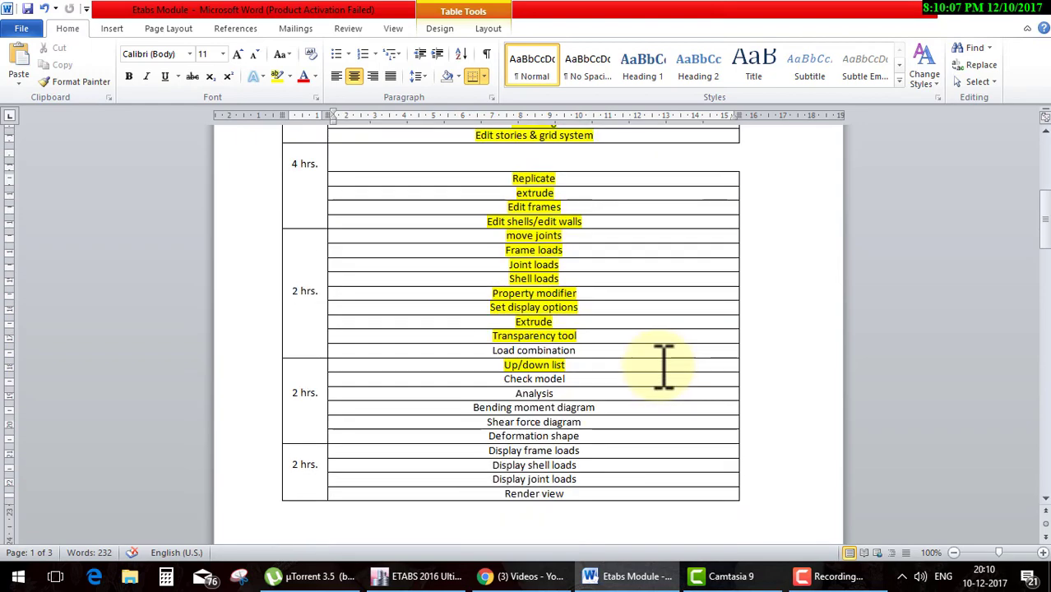
{"action": "scroll", "coordinate": [663, 366], "scroll_direction": "down", "scroll_amount": 1}
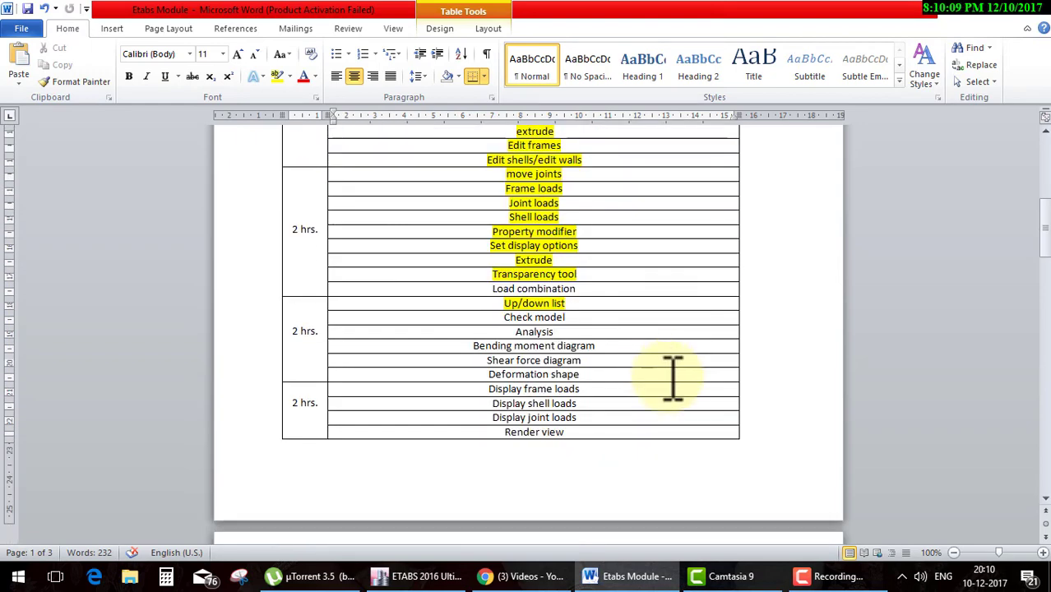
{"action": "scroll", "coordinate": [676, 375], "scroll_direction": "down", "scroll_amount": 4}
{"action": "scroll", "coordinate": [669, 313], "scroll_direction": "down", "scroll_amount": 1}
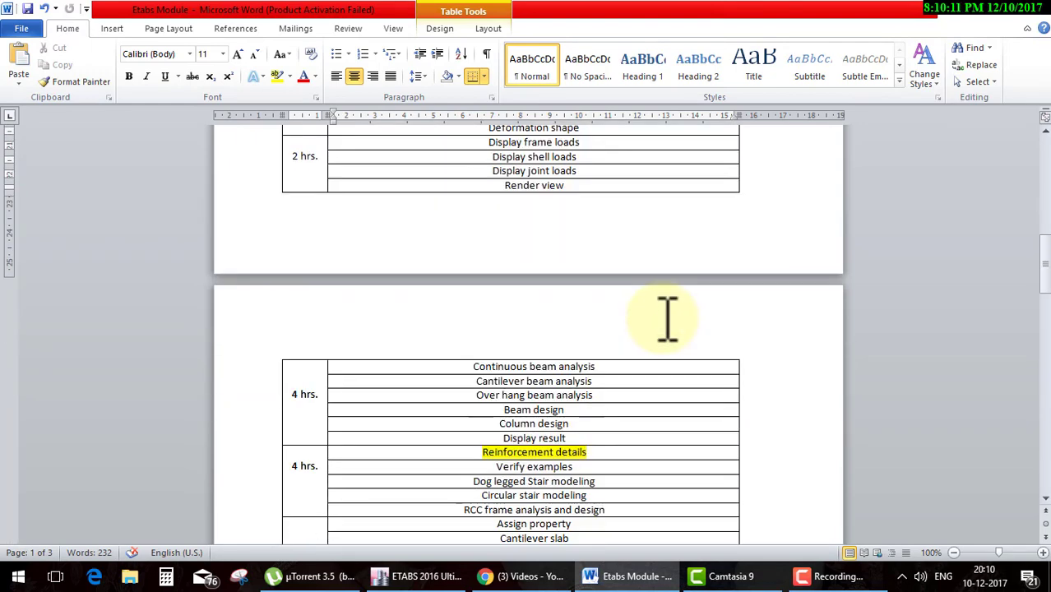
{"action": "scroll", "coordinate": [668, 312], "scroll_direction": "down", "scroll_amount": 5}
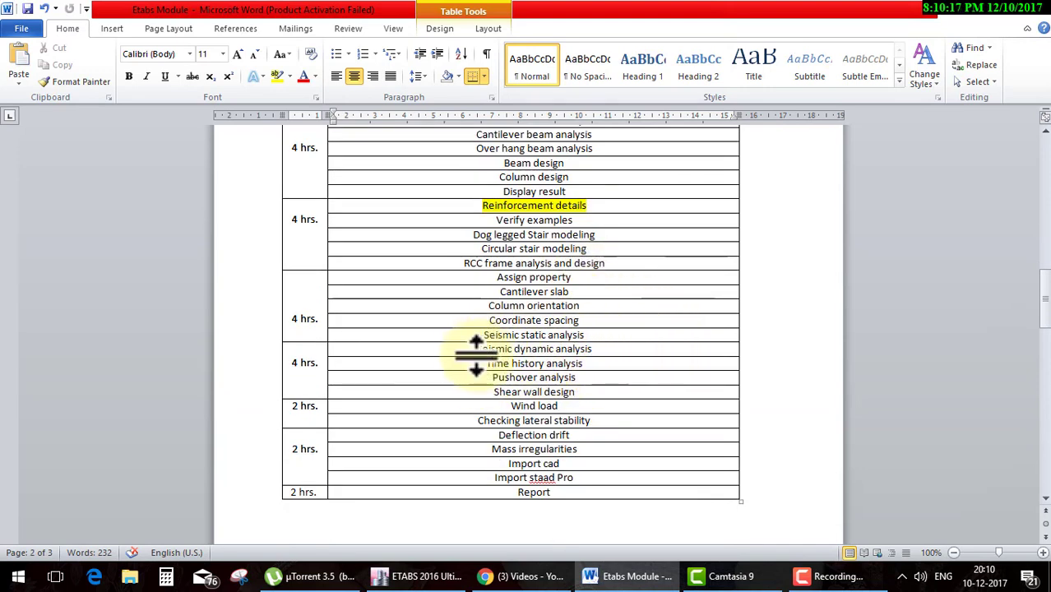
{"action": "left_click_drag", "start_coordinate": [479, 349], "coordinate": [604, 349]}
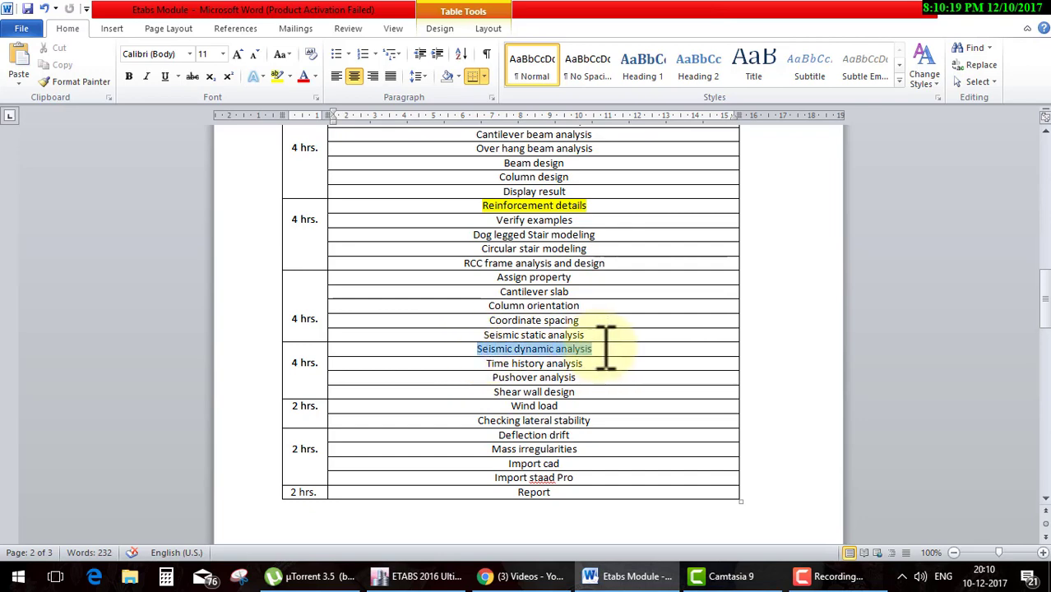